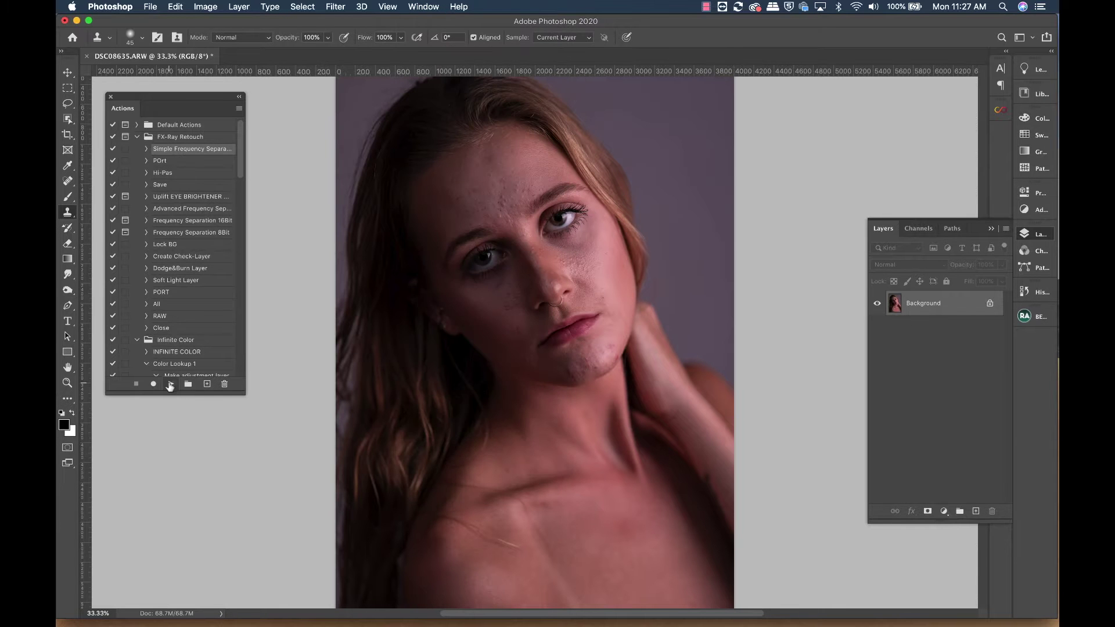
- Run the Simple Frequency Separation action with its Gaussian Blur, zoom to 200%, and dismiss the clone error
{"action": "left_click", "coordinate": [171, 384]}
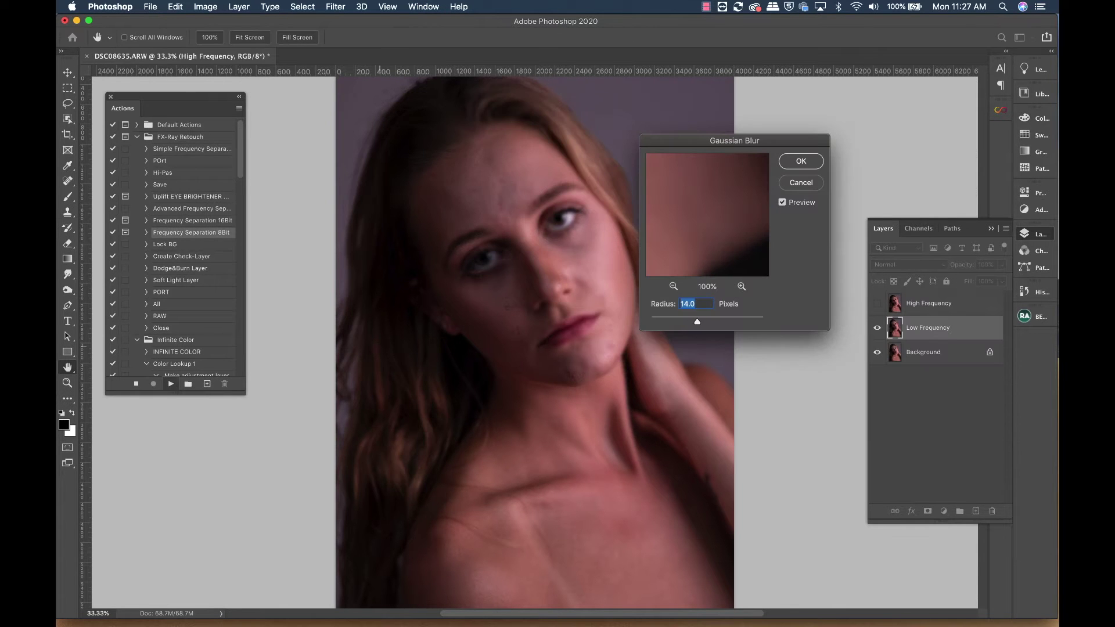
{"action": "key", "text": "Return"}
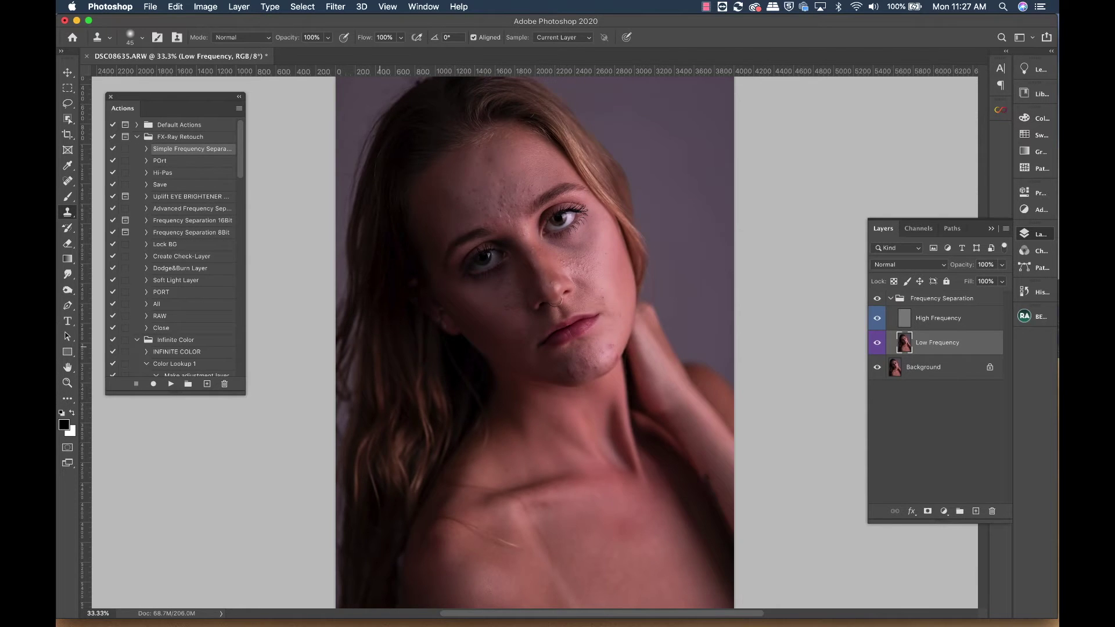
{"action": "key", "text": "super+1"}
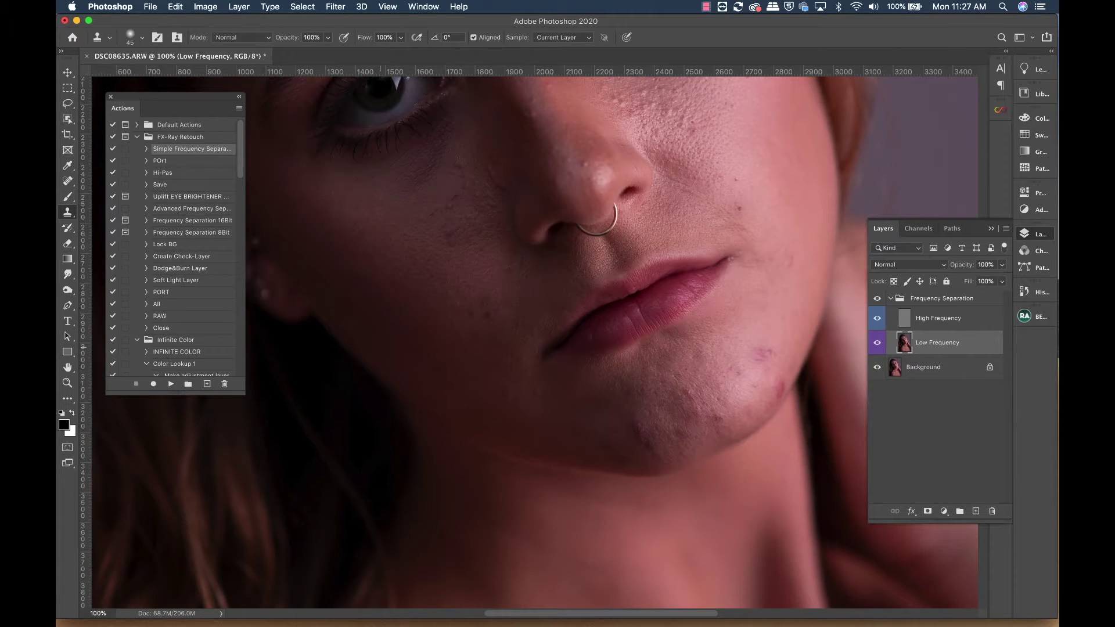
{"action": "key", "text": "super+plus"}
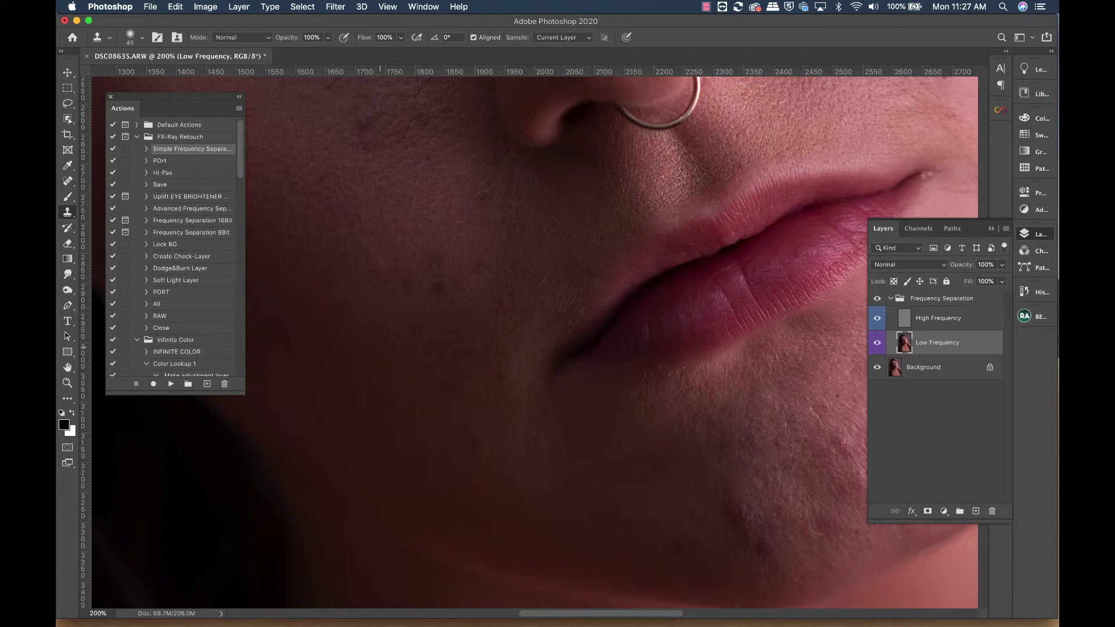
{"action": "left_click", "coordinate": [808, 302]}
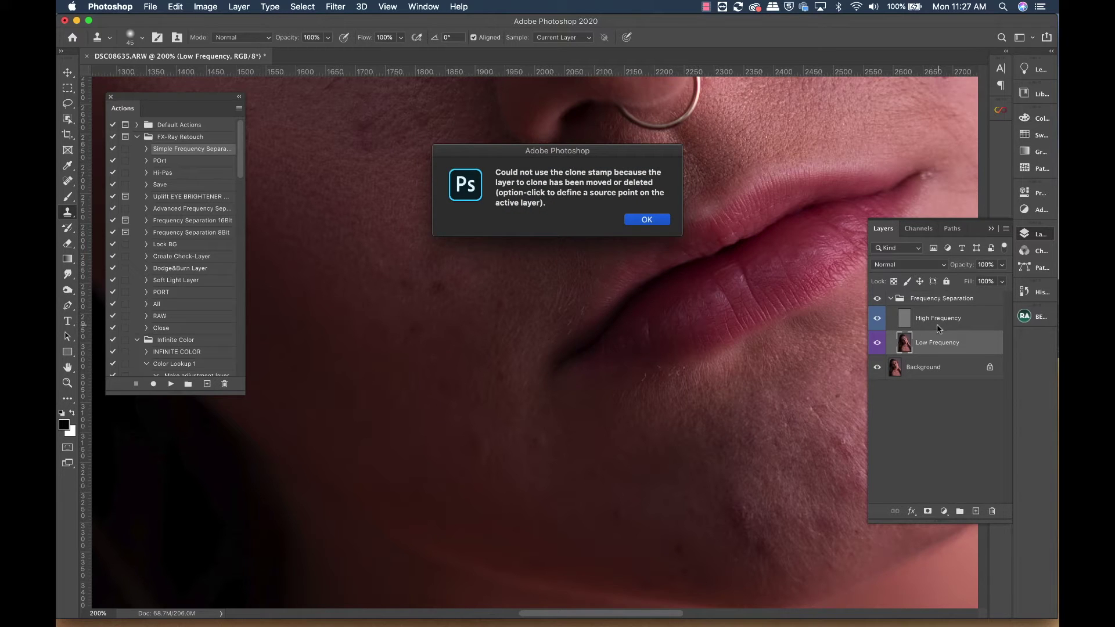
{"action": "key", "text": "Return"}
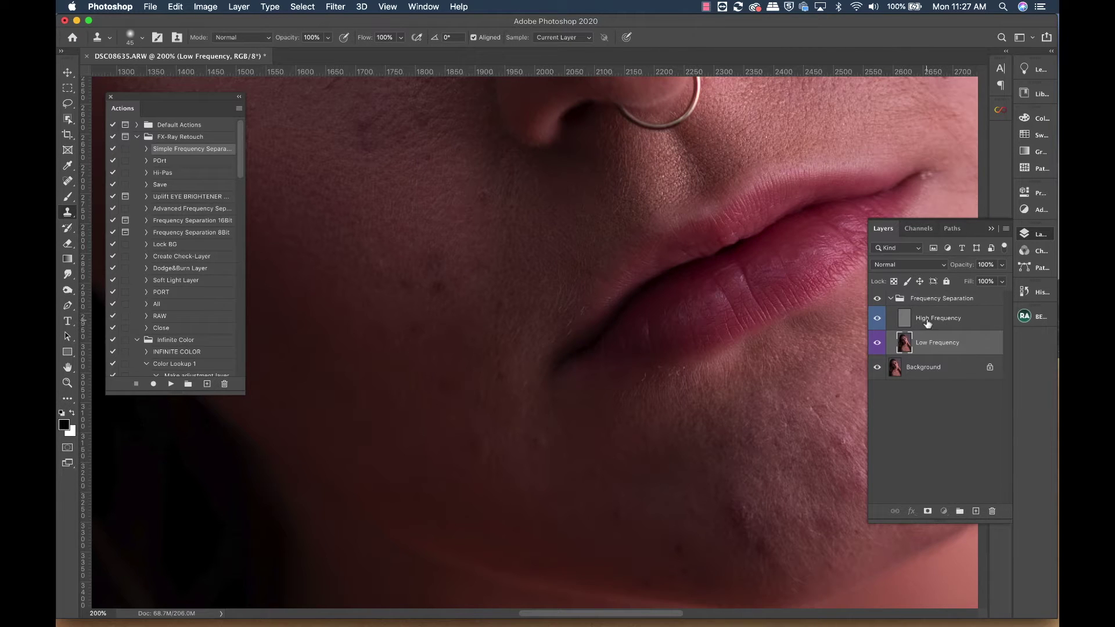
- On the High Frequency layer, clone out a cheek blemish beside the mouth, then move to the chin
{"action": "left_click", "coordinate": [927, 323]}
{"action": "left_click_drag", "start_coordinate": [493, 308], "coordinate": [562, 284]}
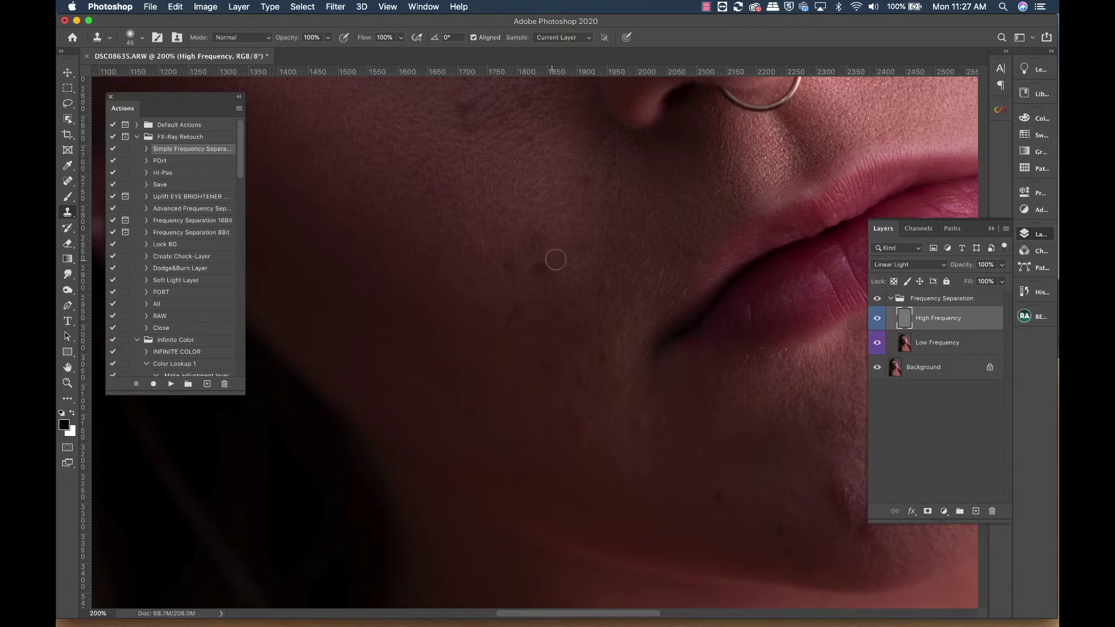
{"action": "left_click", "coordinate": [598, 288]}
{"action": "scroll", "coordinate": [598, 366], "scroll_direction": "down", "scroll_amount": 3}
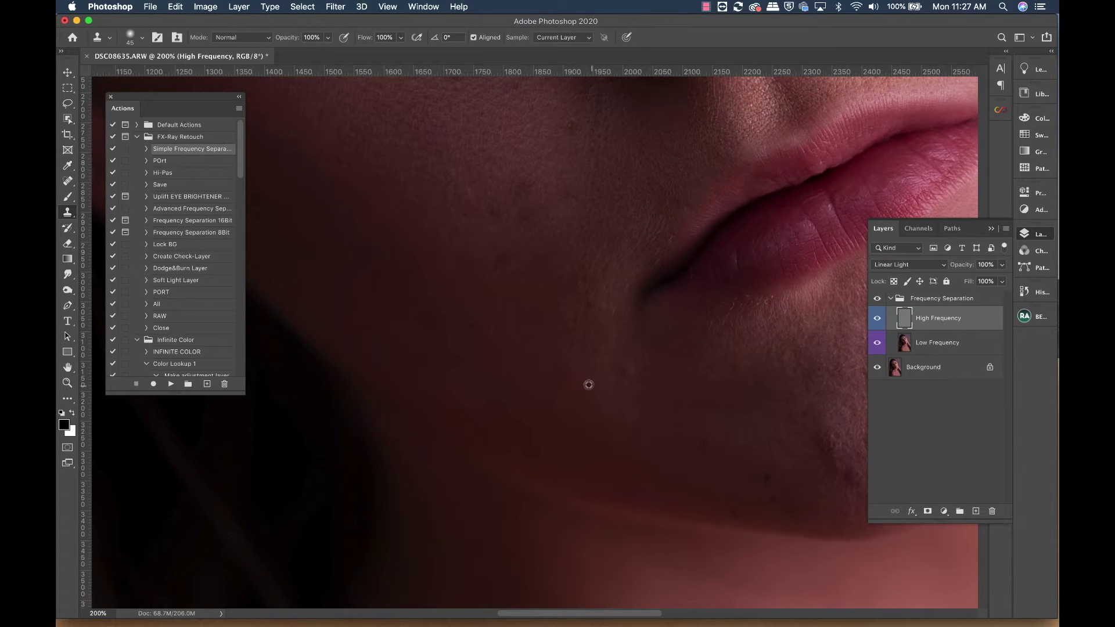
{"action": "left_click_drag", "start_coordinate": [626, 374], "coordinate": [590, 326]}
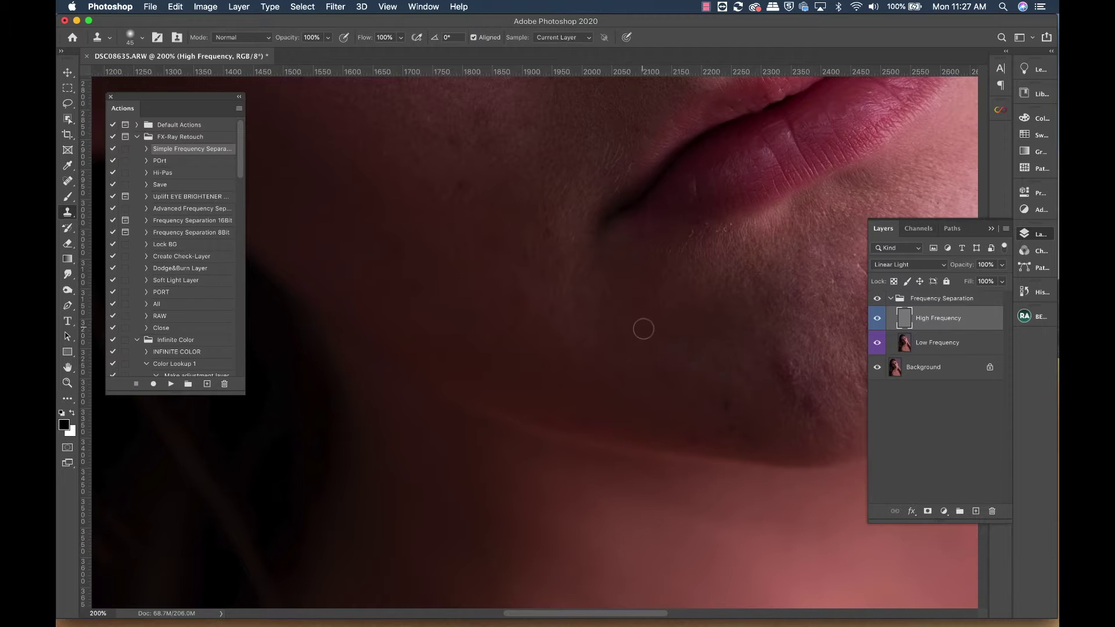
{"action": "left_click_drag", "start_coordinate": [642, 325], "coordinate": [628, 310]}
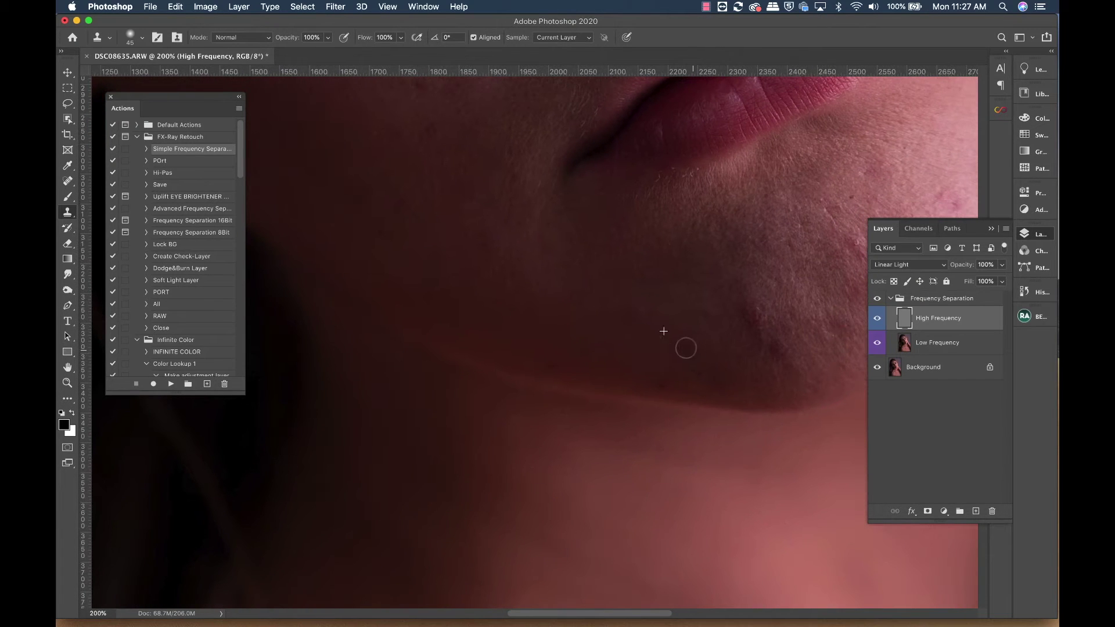
- Pan around the lower face to inspect the skin for remaining blemishes
{"action": "scroll", "coordinate": [746, 323], "scroll_direction": "up", "scroll_amount": 5}
{"action": "scroll", "coordinate": [746, 323], "scroll_direction": "left", "scroll_amount": 4}
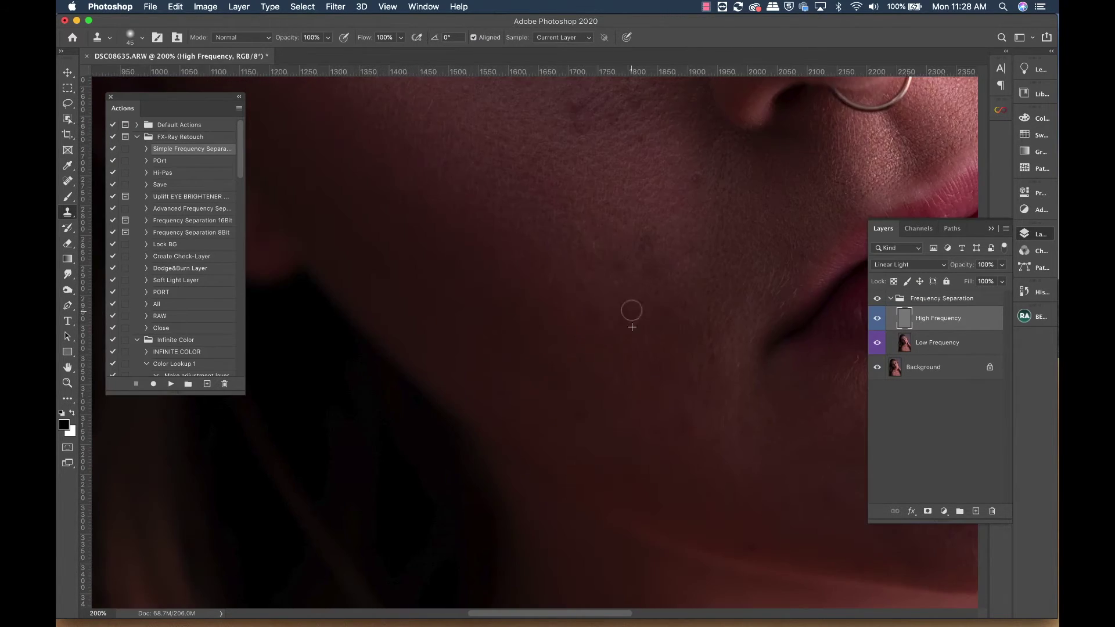
{"action": "scroll", "coordinate": [629, 311], "scroll_direction": "up", "scroll_amount": 2}
{"action": "scroll", "coordinate": [674, 264], "scroll_direction": "left", "scroll_amount": 3}
{"action": "scroll", "coordinate": [675, 264], "scroll_direction": "up", "scroll_amount": 1}
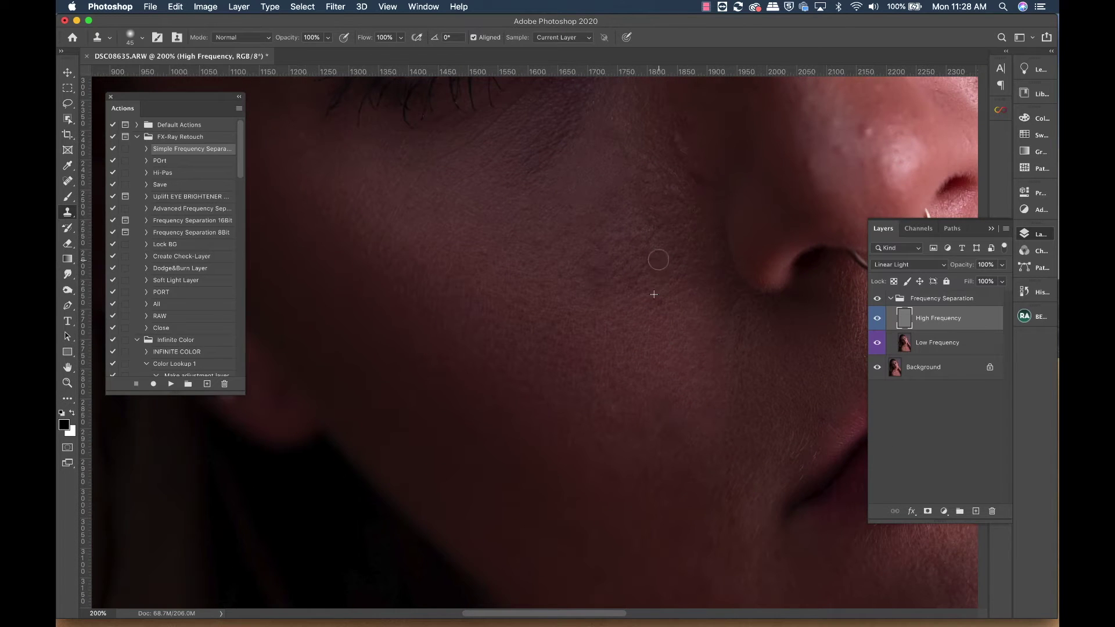
{"action": "scroll", "coordinate": [658, 260], "scroll_direction": "right", "scroll_amount": 3}
{"action": "scroll", "coordinate": [658, 260], "scroll_direction": "up", "scroll_amount": 2}
{"action": "scroll", "coordinate": [578, 345], "scroll_direction": "down", "scroll_amount": 5}
{"action": "scroll", "coordinate": [578, 345], "scroll_direction": "left", "scroll_amount": 2}
{"action": "scroll", "coordinate": [526, 331], "scroll_direction": "up", "scroll_amount": 6}
{"action": "scroll", "coordinate": [526, 331], "scroll_direction": "right", "scroll_amount": 3}
{"action": "scroll", "coordinate": [676, 274], "scroll_direction": "up", "scroll_amount": 2}
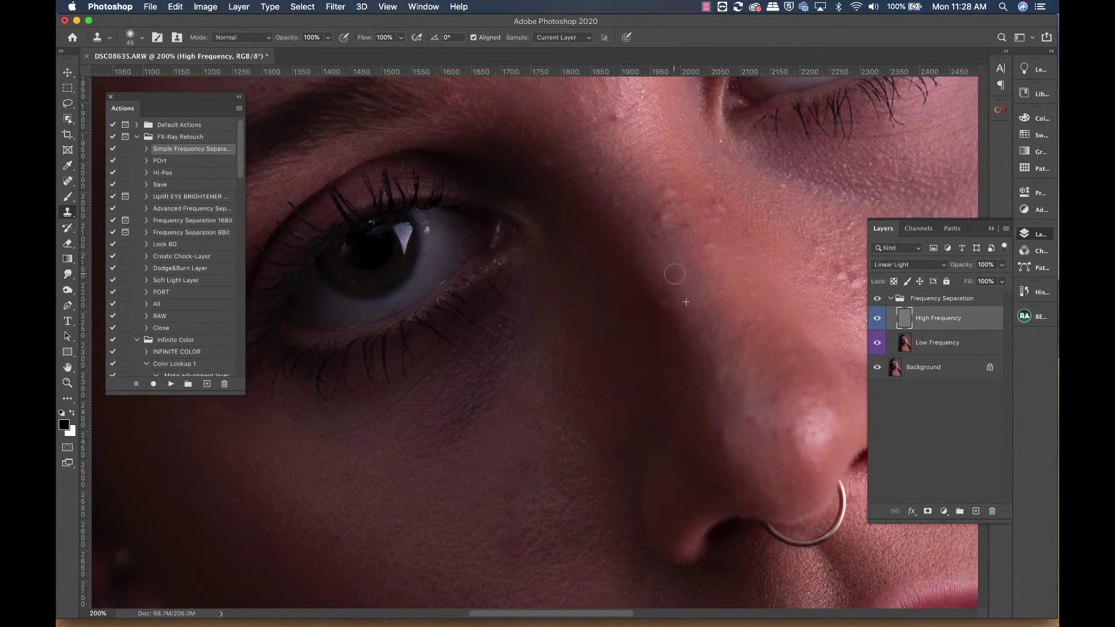
{"action": "scroll", "coordinate": [735, 308], "scroll_direction": "up", "scroll_amount": 2}
- Zoom out over the nose and lips and resize the clone brush with [ and ]
{"action": "key", "text": "super+minus"}
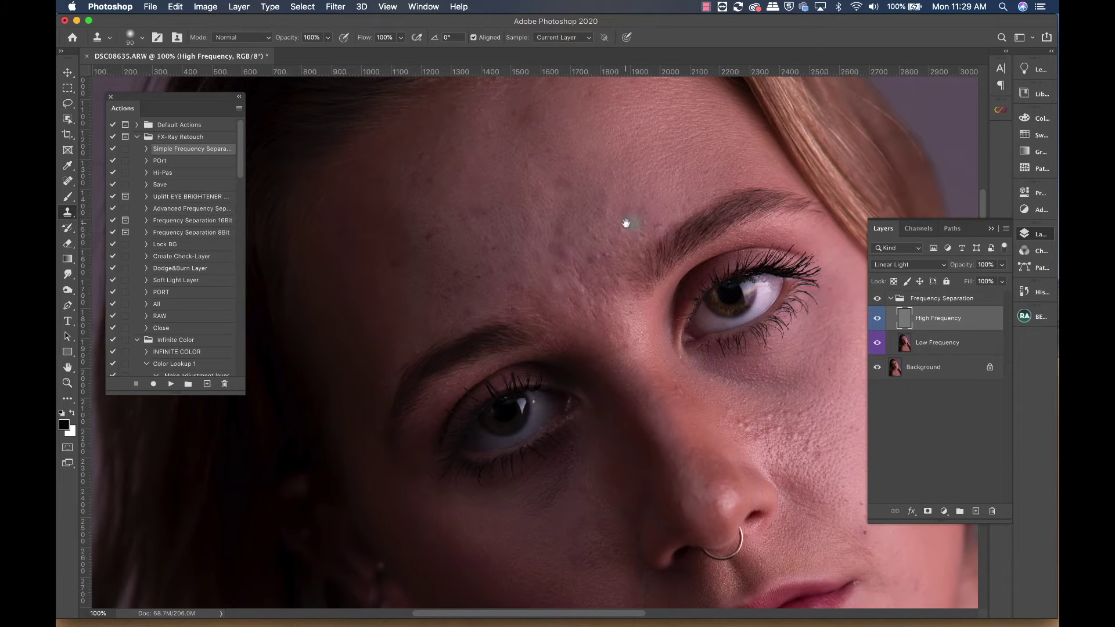
{"action": "left_click_drag", "start_coordinate": [626, 224], "coordinate": [453, 76]}
{"action": "key", "text": "bracketleft"}
{"action": "key", "text": "bracketleft"}
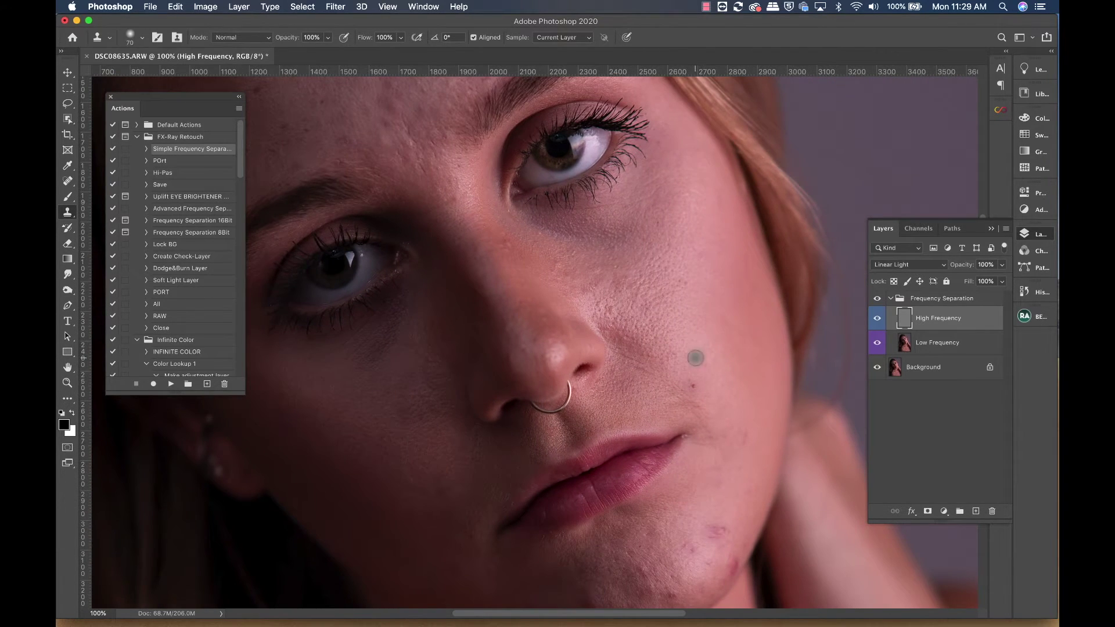
{"action": "scroll", "coordinate": [691, 366], "scroll_direction": "down", "scroll_amount": 4}
{"action": "scroll", "coordinate": [691, 366], "scroll_direction": "right", "scroll_amount": 2}
{"action": "key", "text": "bracketright"}
{"action": "key", "text": "bracketright"}
{"action": "key", "text": "bracketright"}
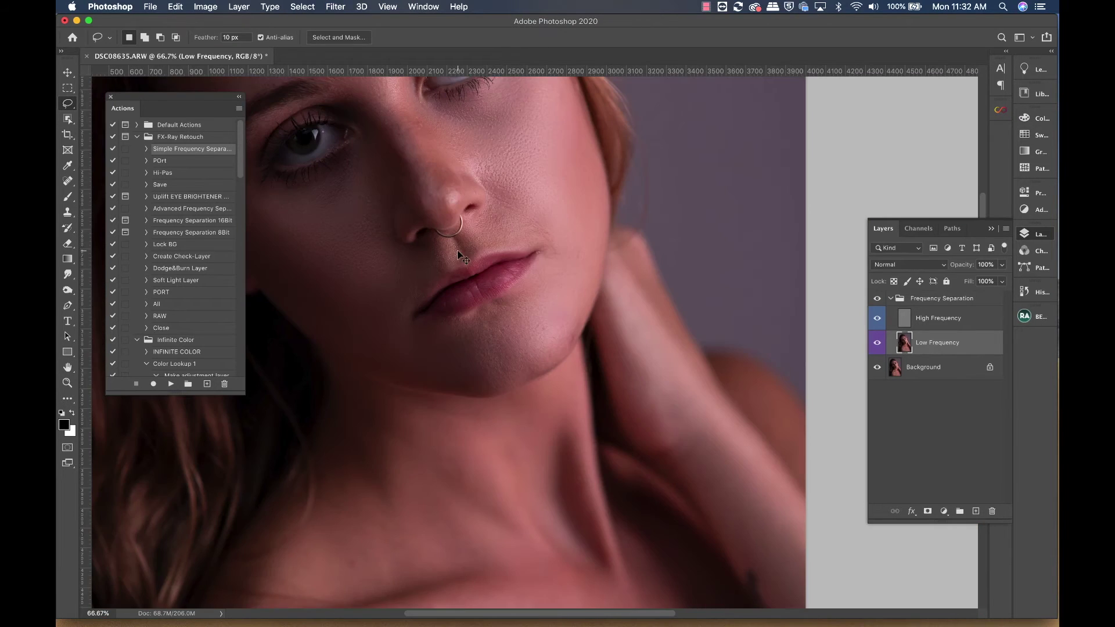
- Apply the Gaussian Blur to the lassoed Low Frequency skin area
{"action": "key", "text": "Return"}
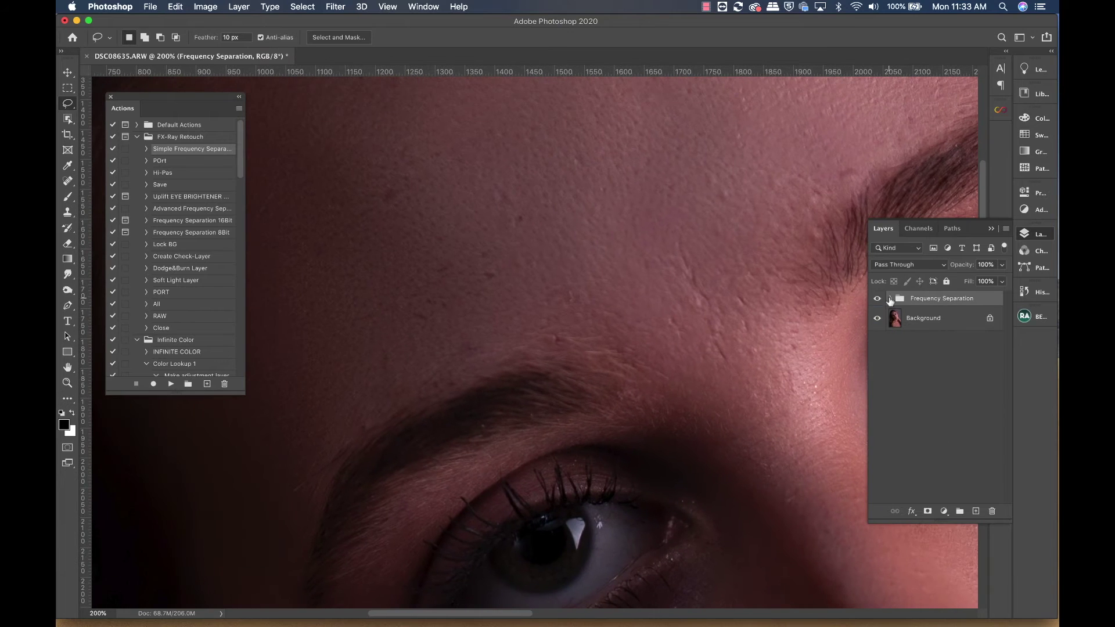
- Add a Black & White adjustment layer above the Frequency Separation group
{"action": "left_click", "coordinate": [944, 511]}
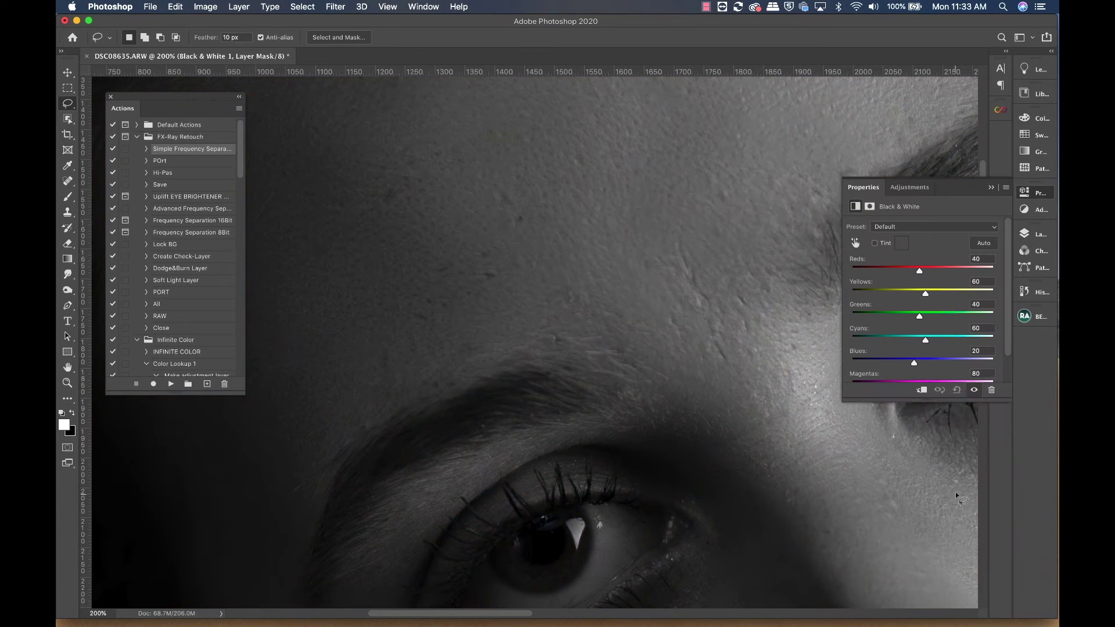
{"action": "key", "text": "Return"}
{"action": "left_click", "coordinate": [1037, 236]}
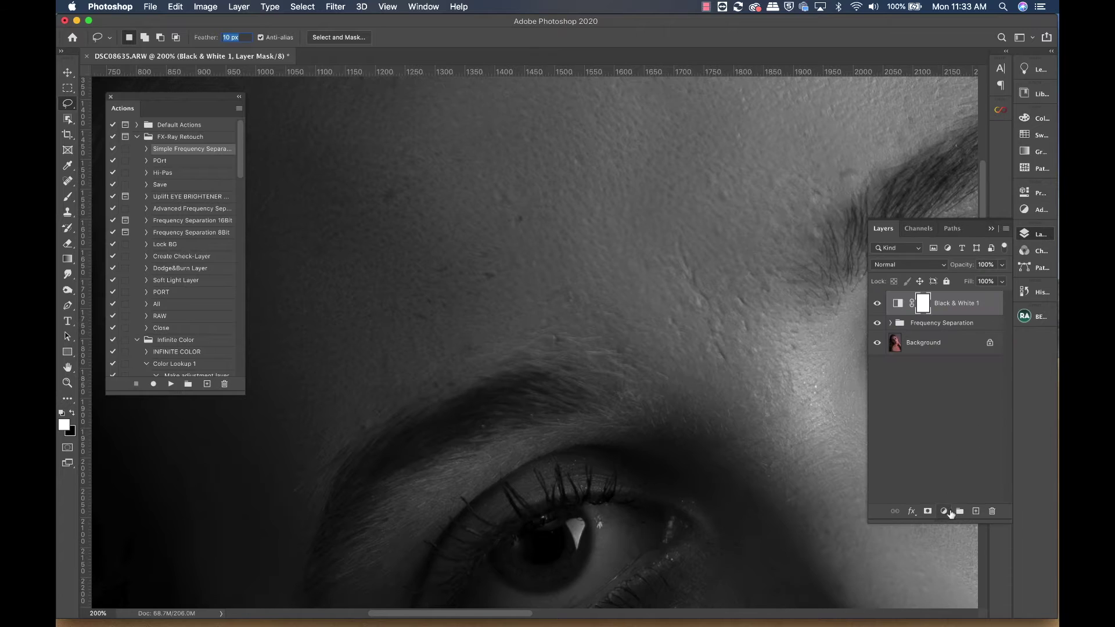
- Add an Invert adjustment layer, then expand the group and select High Frequency
{"action": "left_click", "coordinate": [950, 513]}
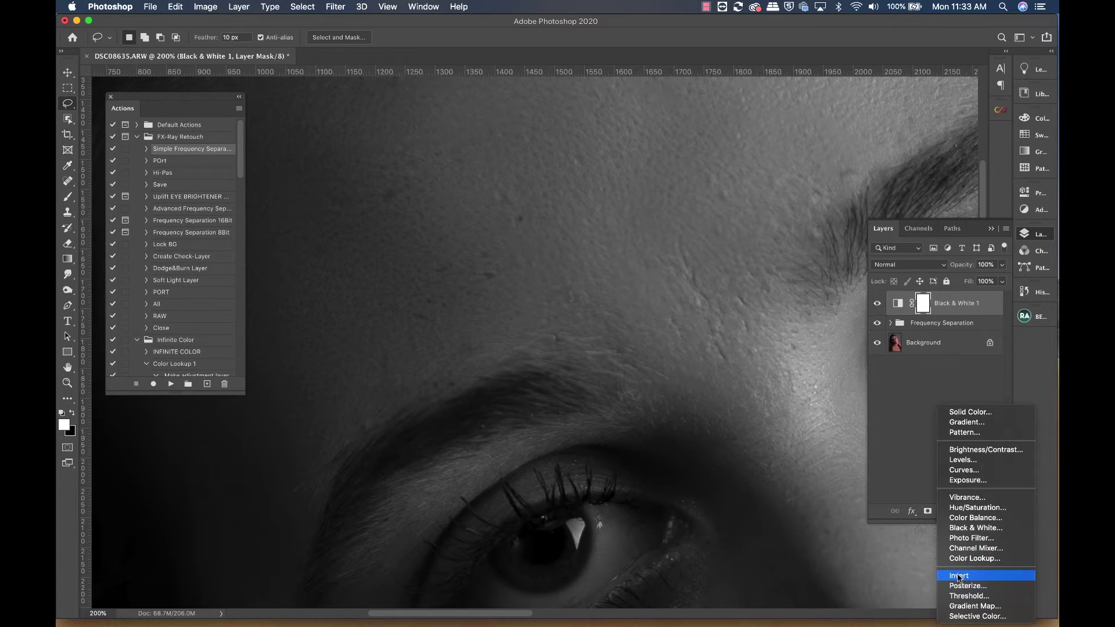
{"action": "left_click", "coordinate": [959, 575]}
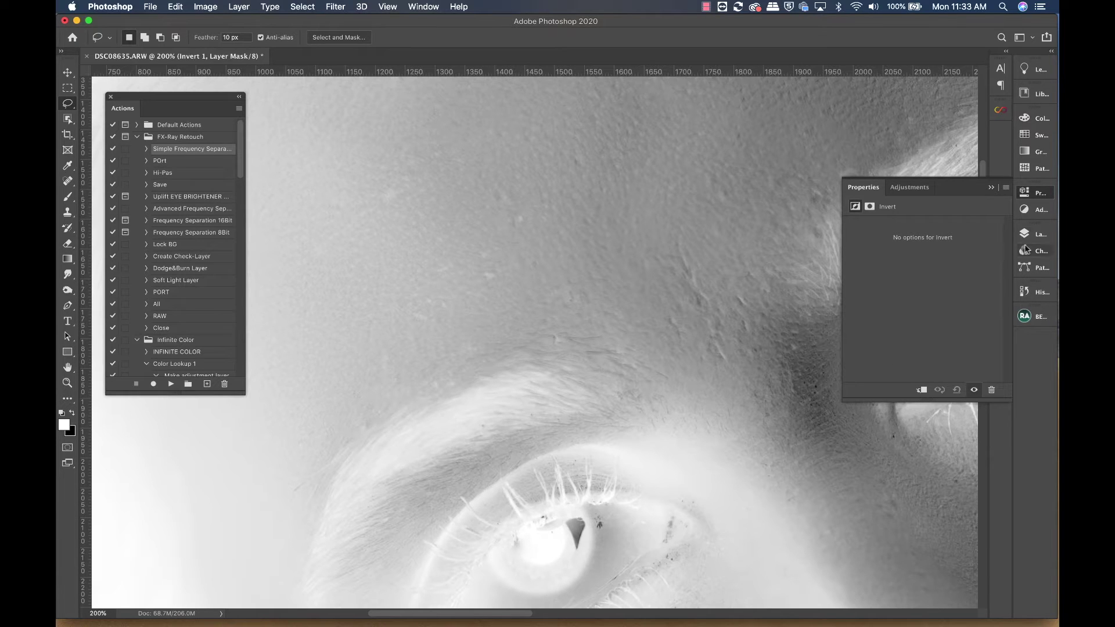
{"action": "left_click", "coordinate": [1027, 234]}
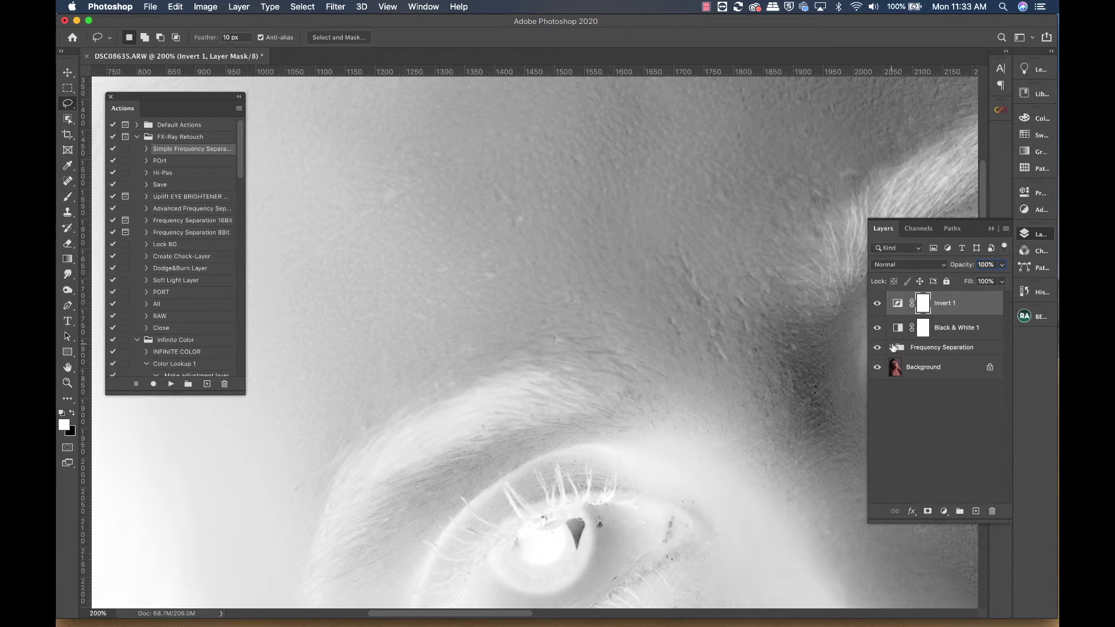
{"action": "left_click", "coordinate": [892, 347]}
{"action": "left_click", "coordinate": [911, 372]}
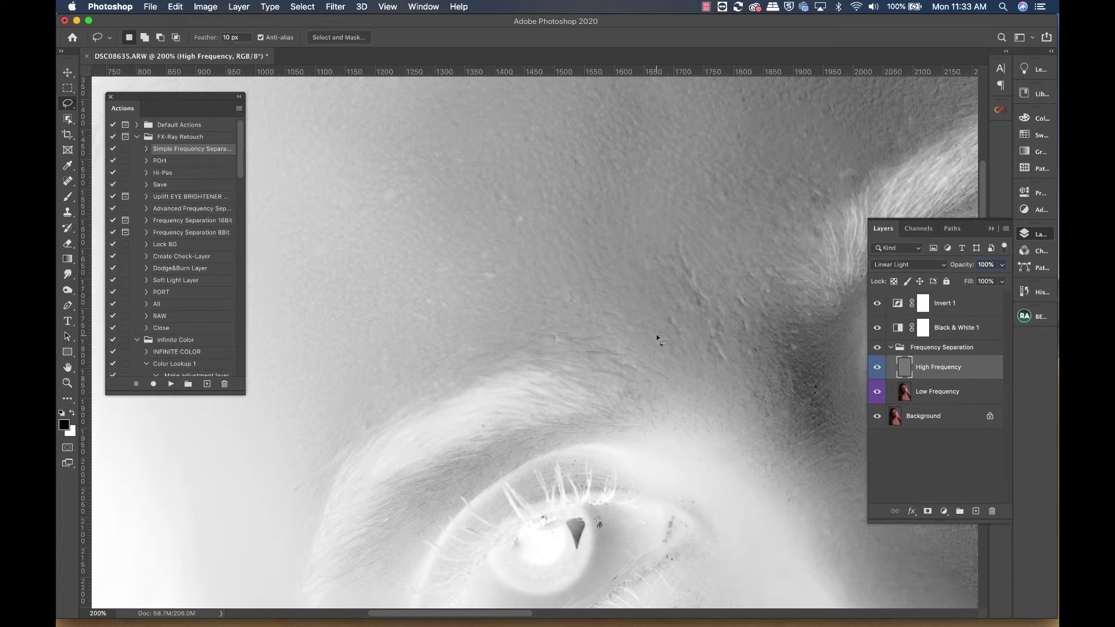
- Bring the forehead into view and pick a slightly smaller Clone Stamp brush
{"action": "left_click_drag", "start_coordinate": [481, 240], "coordinate": [543, 203]}
{"action": "key", "text": "s"}
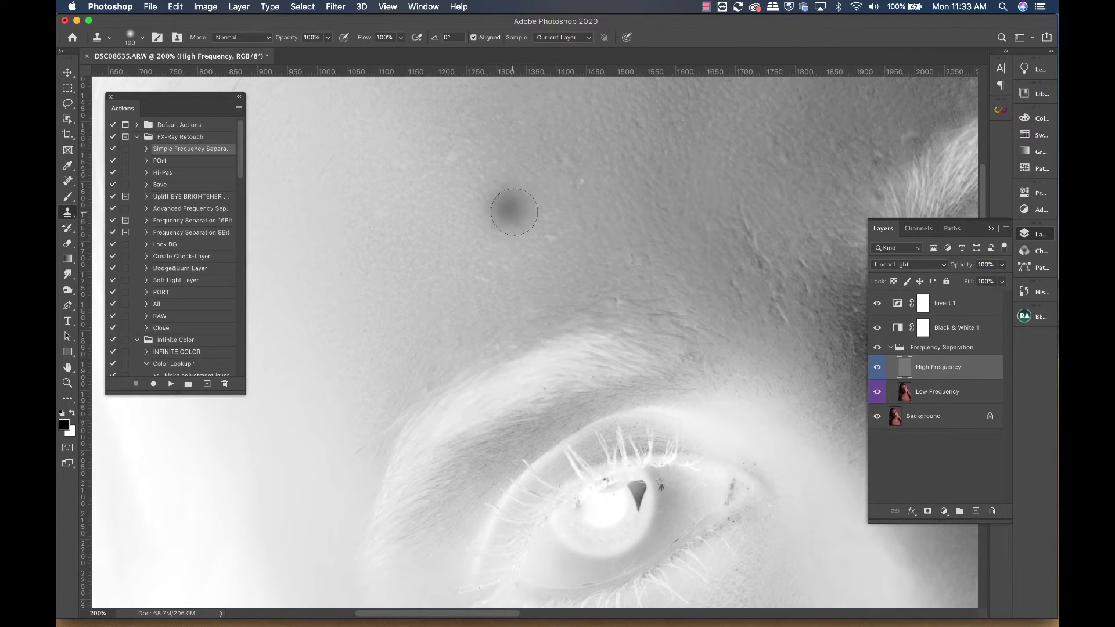
{"action": "key", "text": "bracketleft"}
- Pan over the eye, nose and forehead in the grey view, then hide Invert 1
{"action": "scroll", "coordinate": [639, 261], "scroll_direction": "right", "scroll_amount": 2}
{"action": "scroll", "coordinate": [639, 261], "scroll_direction": "down", "scroll_amount": 1}
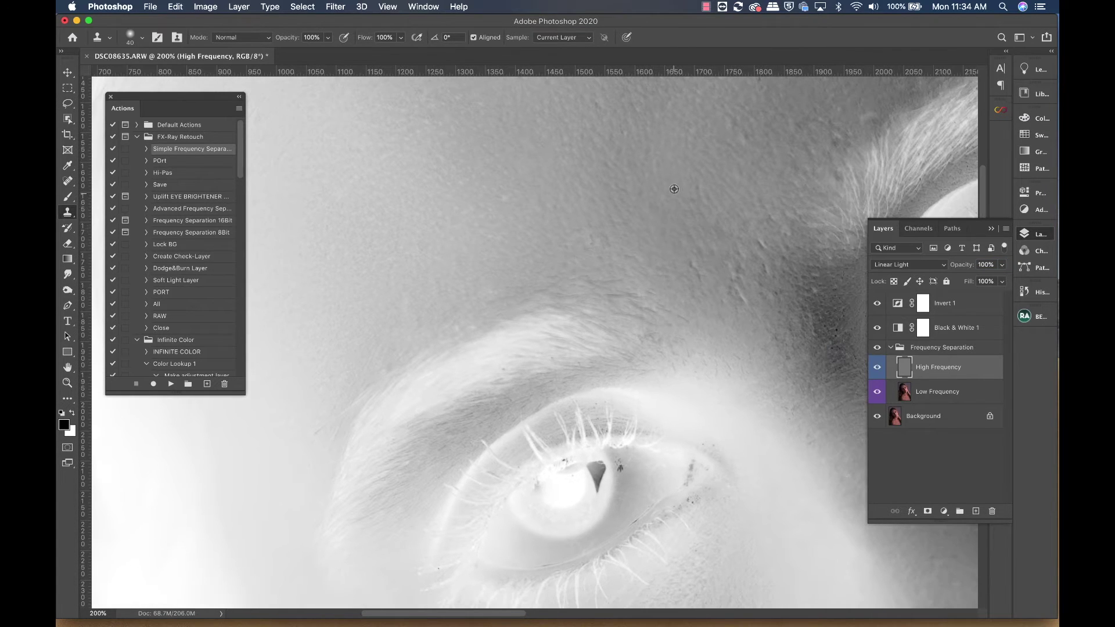
{"action": "scroll", "coordinate": [752, 240], "scroll_direction": "up", "scroll_amount": 1}
{"action": "scroll", "coordinate": [694, 243], "scroll_direction": "up", "scroll_amount": 3}
{"action": "scroll", "coordinate": [694, 243], "scroll_direction": "right", "scroll_amount": 3}
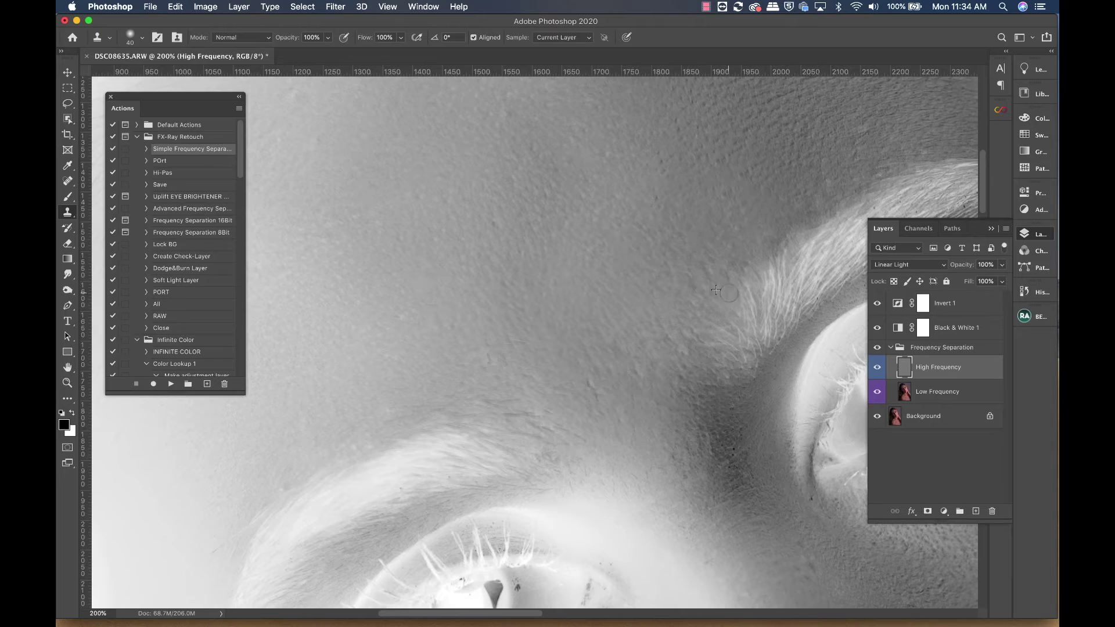
{"action": "scroll", "coordinate": [716, 290], "scroll_direction": "down", "scroll_amount": 5}
{"action": "scroll", "coordinate": [716, 290], "scroll_direction": "right", "scroll_amount": 3}
{"action": "scroll", "coordinate": [672, 249], "scroll_direction": "down", "scroll_amount": 5}
{"action": "scroll", "coordinate": [682, 236], "scroll_direction": "right", "scroll_amount": 2}
{"action": "scroll", "coordinate": [686, 280], "scroll_direction": "down", "scroll_amount": 5}
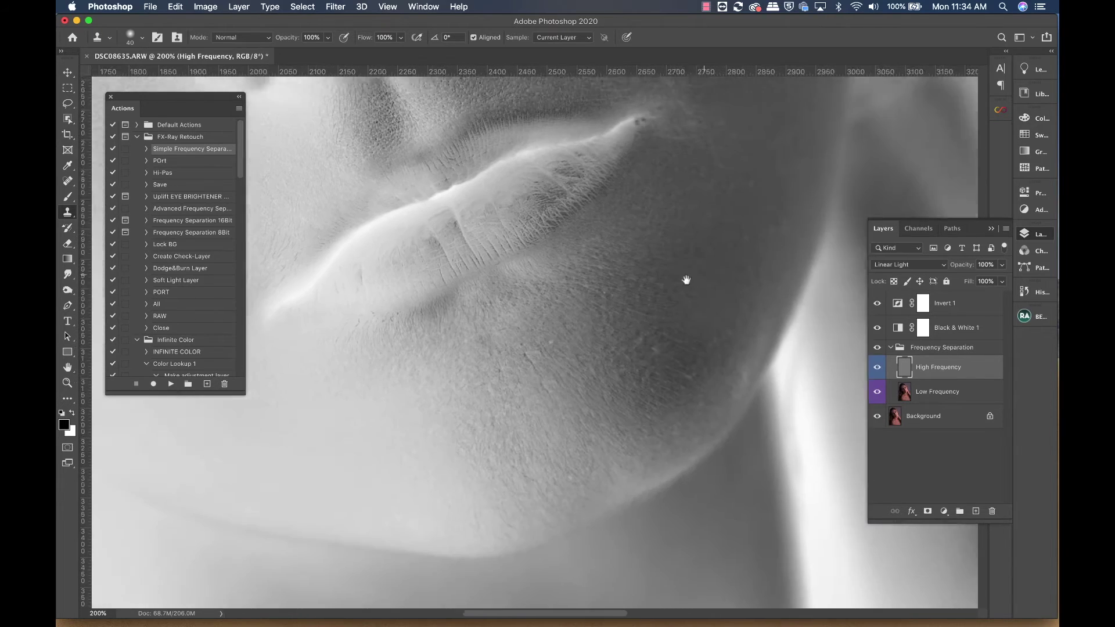
{"action": "scroll", "coordinate": [685, 280], "scroll_direction": "left", "scroll_amount": 2}
{"action": "scroll", "coordinate": [667, 261], "scroll_direction": "left", "scroll_amount": 3}
{"action": "scroll", "coordinate": [667, 250], "scroll_direction": "up", "scroll_amount": 5}
{"action": "scroll", "coordinate": [651, 240], "scroll_direction": "up", "scroll_amount": 5}
{"action": "scroll", "coordinate": [651, 240], "scroll_direction": "left", "scroll_amount": 3}
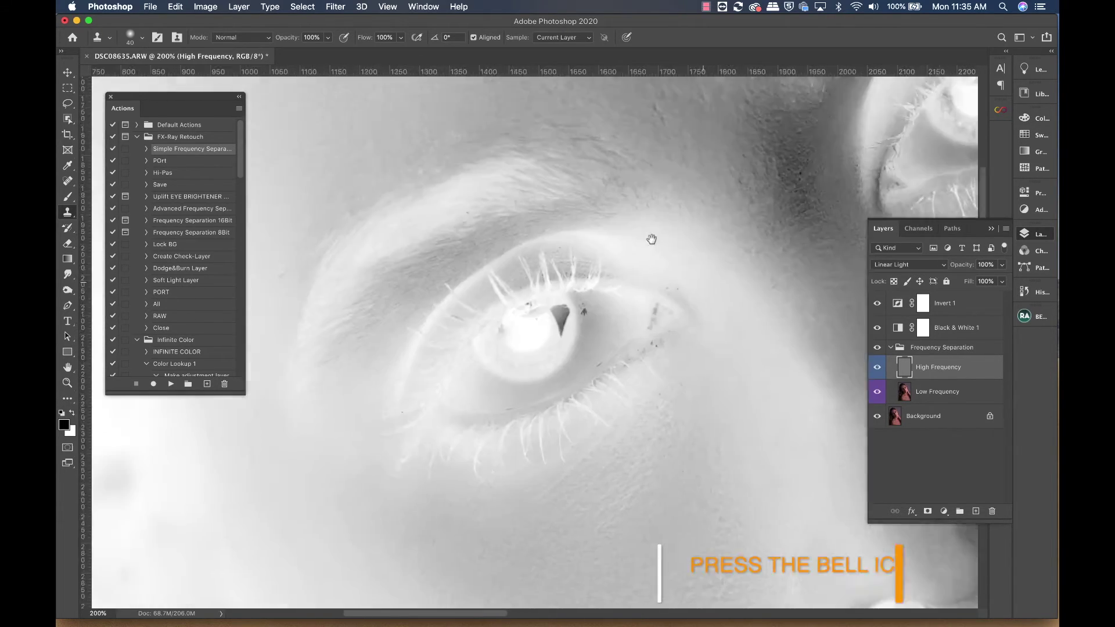
{"action": "scroll", "coordinate": [644, 246], "scroll_direction": "up", "scroll_amount": 3}
{"action": "scroll", "coordinate": [642, 261], "scroll_direction": "down", "scroll_amount": 10}
{"action": "scroll", "coordinate": [642, 268], "scroll_direction": "right", "scroll_amount": 5}
{"action": "scroll", "coordinate": [679, 290], "scroll_direction": "down", "scroll_amount": 3}
{"action": "scroll", "coordinate": [639, 314], "scroll_direction": "up", "scroll_amount": 5}
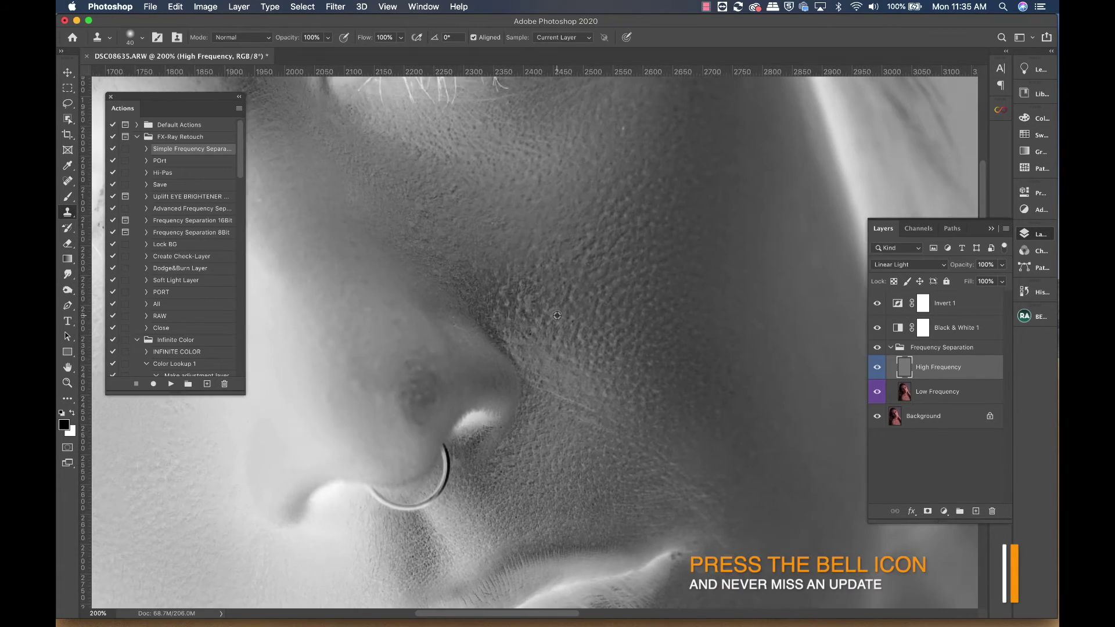
{"action": "scroll", "coordinate": [614, 238], "scroll_direction": "up", "scroll_amount": 5}
{"action": "scroll", "coordinate": [614, 239], "scroll_direction": "left", "scroll_amount": 4}
{"action": "scroll", "coordinate": [604, 256], "scroll_direction": "up", "scroll_amount": 5}
{"action": "scroll", "coordinate": [580, 276], "scroll_direction": "up", "scroll_amount": 2}
{"action": "scroll", "coordinate": [526, 314], "scroll_direction": "up", "scroll_amount": 3}
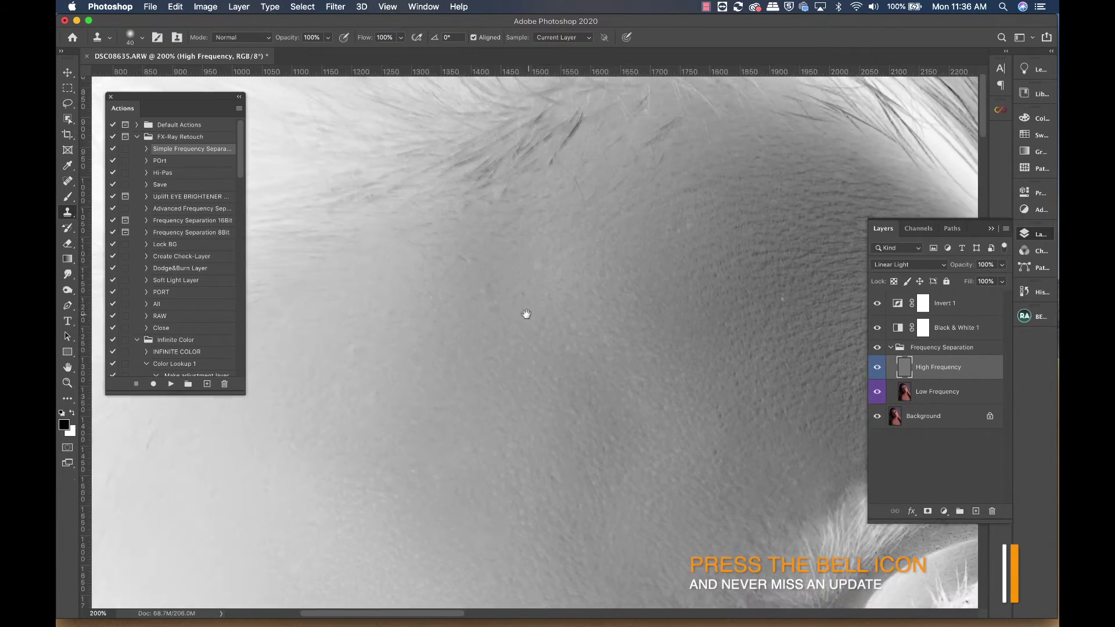
{"action": "scroll", "coordinate": [381, 378], "scroll_direction": "left", "scroll_amount": 3}
{"action": "scroll", "coordinate": [522, 348], "scroll_direction": "right", "scroll_amount": 3}
{"action": "left_click", "coordinate": [877, 303]}
- Hide Black & White 1 and run the Hi-Pas action to add a Soft Light layer
{"action": "left_click", "coordinate": [877, 327]}
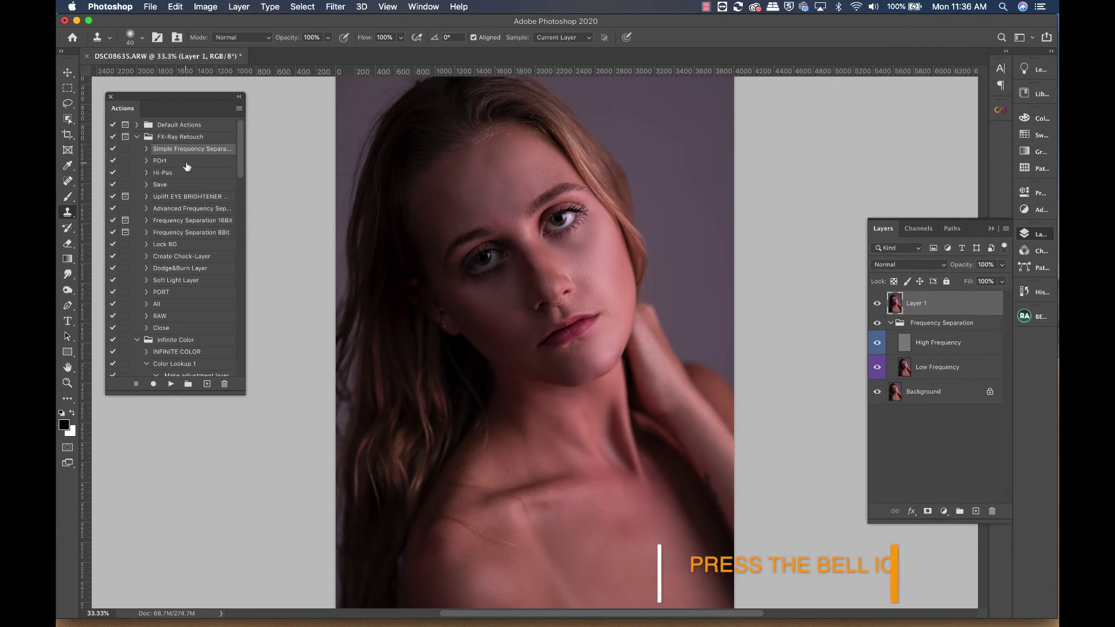
{"action": "left_click", "coordinate": [187, 173]}
{"action": "left_click", "coordinate": [170, 384]}
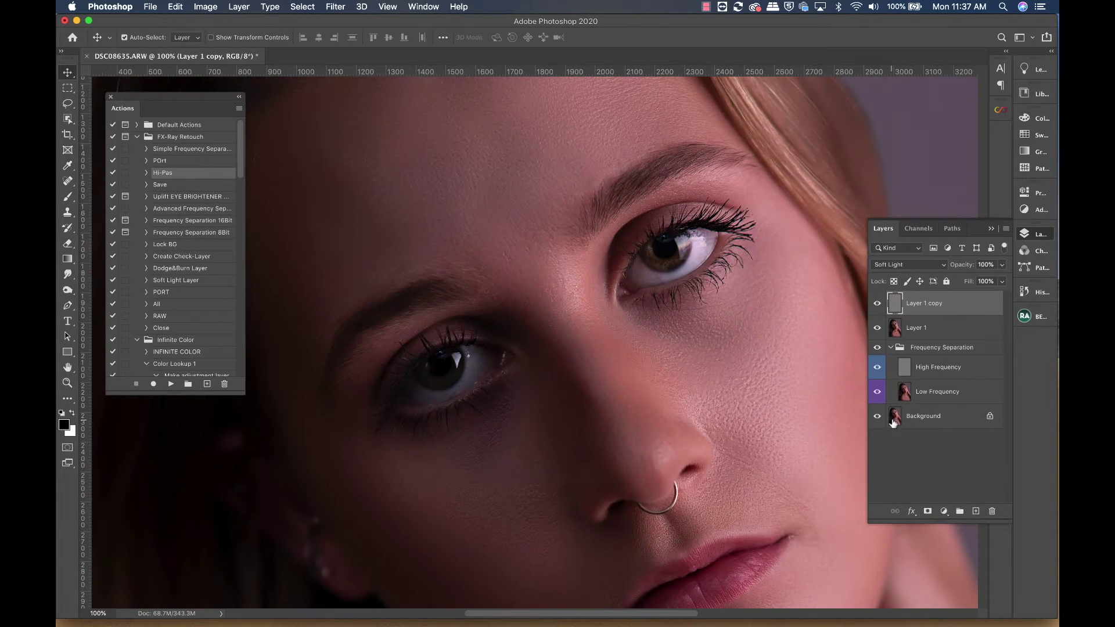
- Toggle the Background layer to compare original and retouched skin, then zoom out
{"action": "left_click", "coordinate": [876, 417], "text": "alt"}
{"action": "left_click", "coordinate": [877, 417], "text": "alt"}
{"action": "left_click", "coordinate": [877, 418], "text": "alt"}
{"action": "left_click", "coordinate": [877, 418], "text": "alt"}
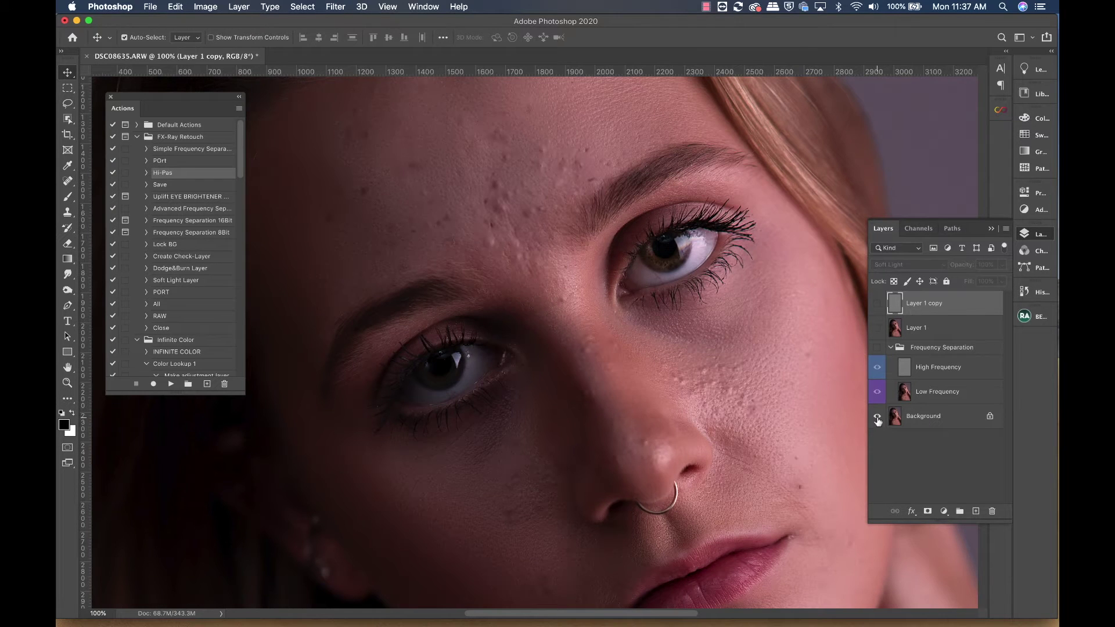
{"action": "left_click", "coordinate": [877, 419], "text": "alt"}
{"action": "left_click", "coordinate": [877, 419], "text": "alt"}
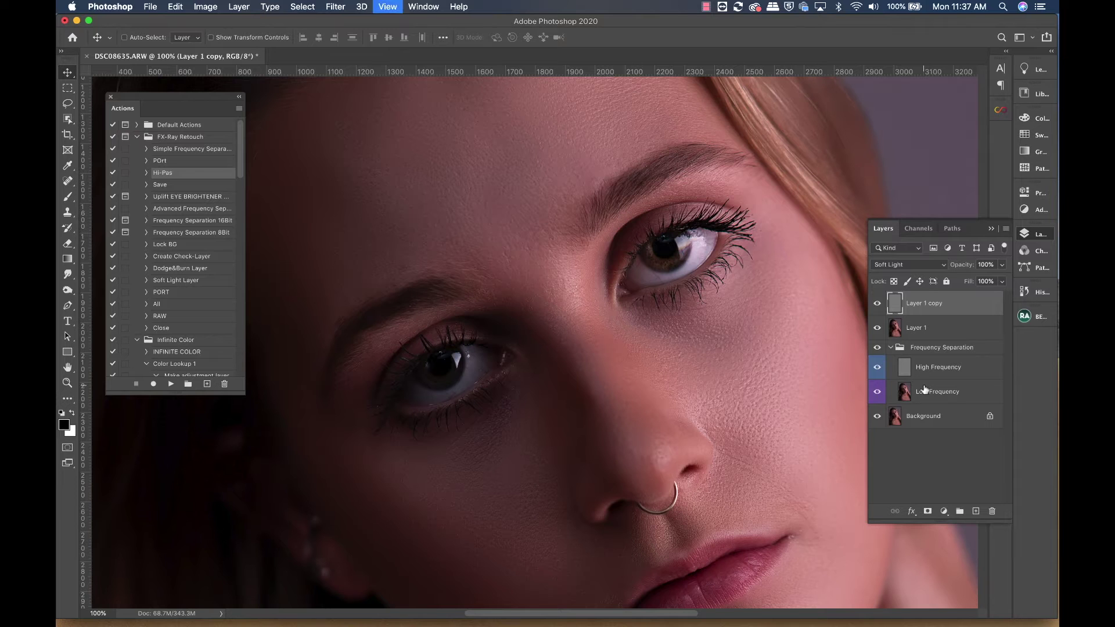
{"action": "key", "text": "super+minus"}
{"action": "key", "text": "super+minus"}
{"action": "key", "text": "super+minus"}
{"action": "key", "text": "super+minus"}
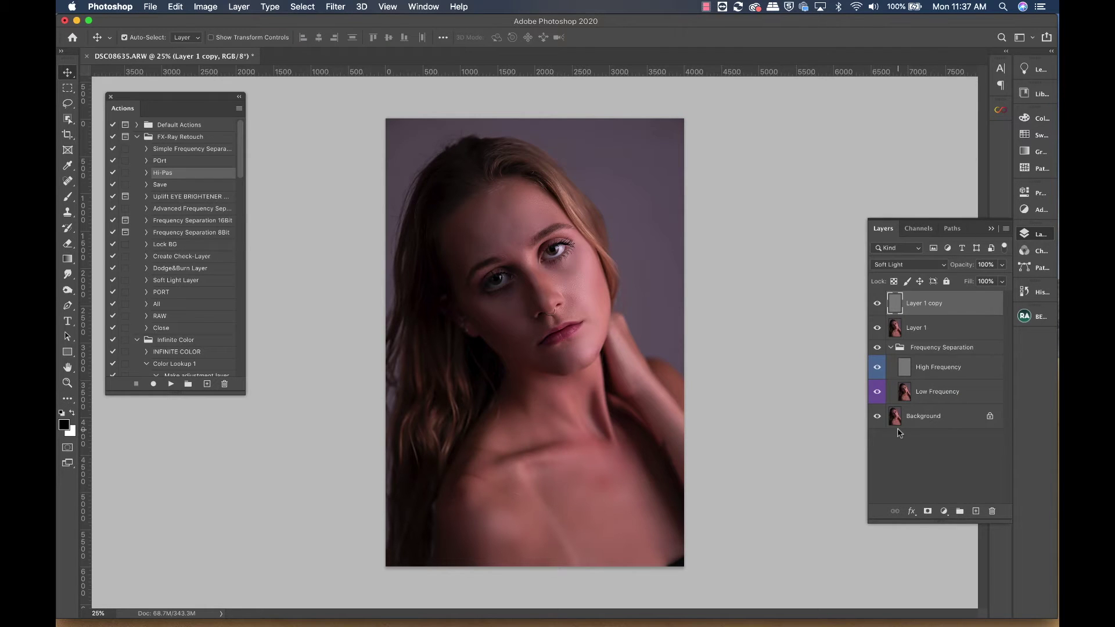
- Stamp all visible layers into a new Layer 2 and reposition the portrait at 33.3% zoom
{"action": "key", "text": "super+alt+shift+e"}
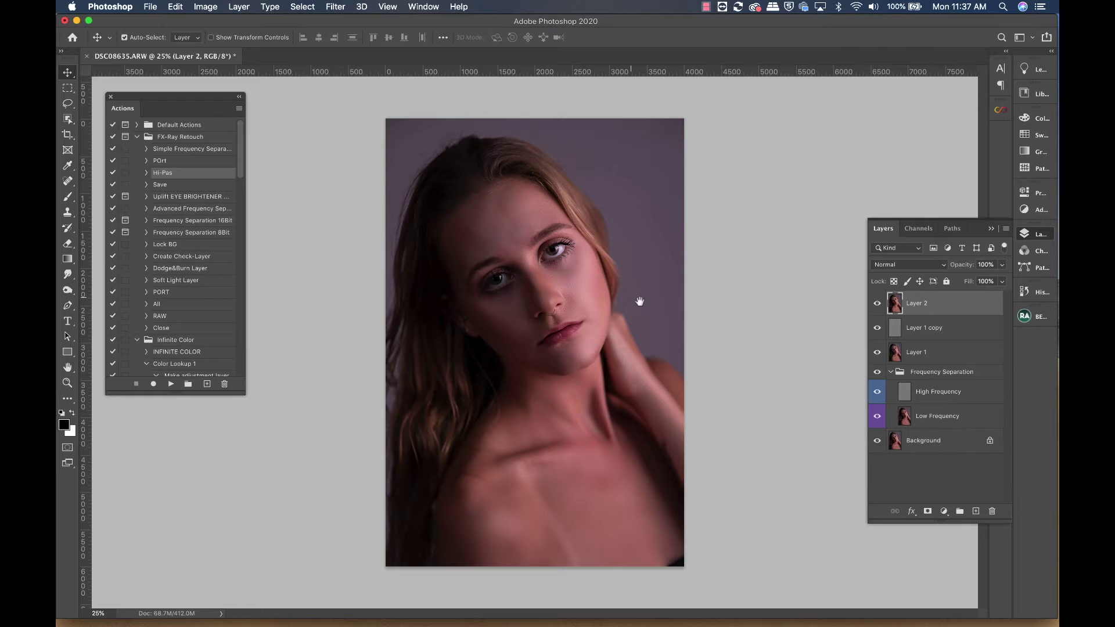
{"action": "key", "text": "super+plus"}
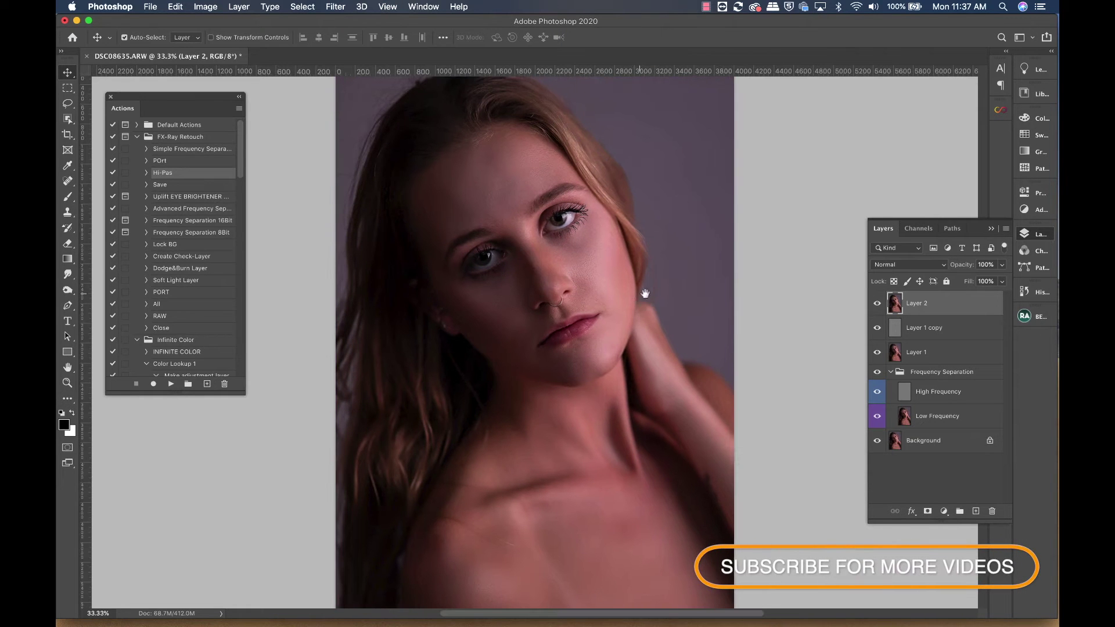
{"action": "left_click_drag", "start_coordinate": [634, 294], "coordinate": [637, 296]}
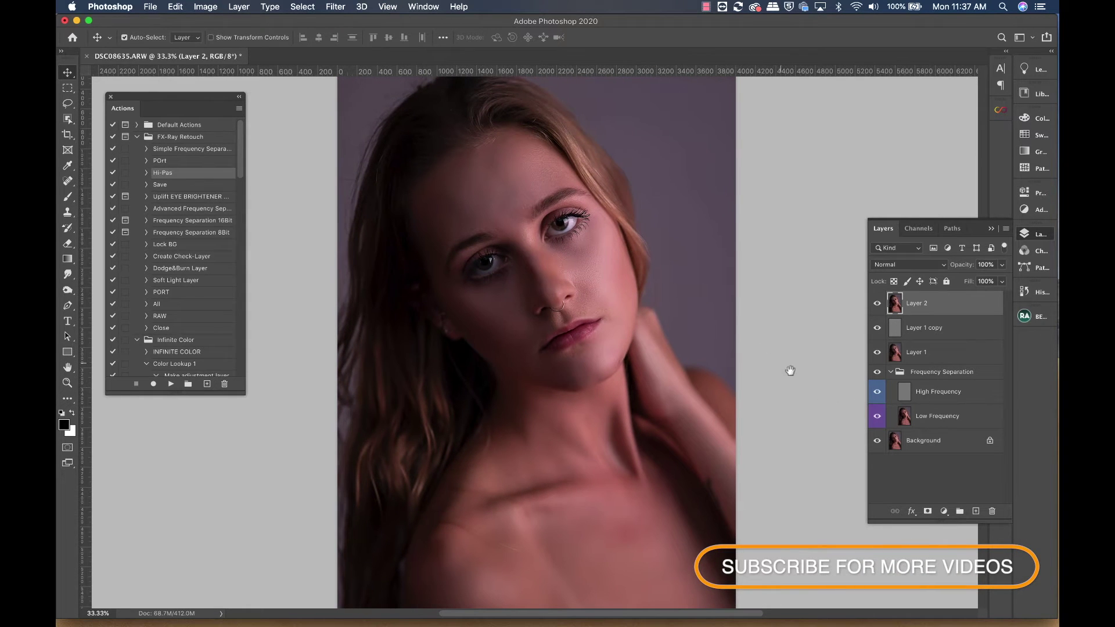
{"action": "left_click_drag", "start_coordinate": [764, 351], "coordinate": [752, 349]}
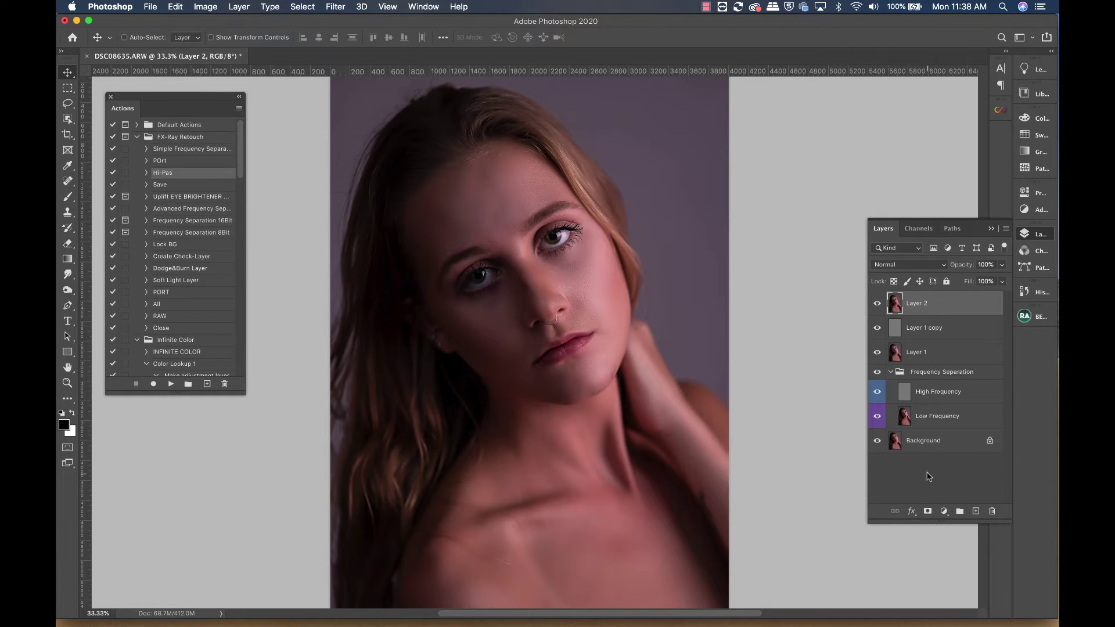
{"action": "key", "text": "ctrl+j"}
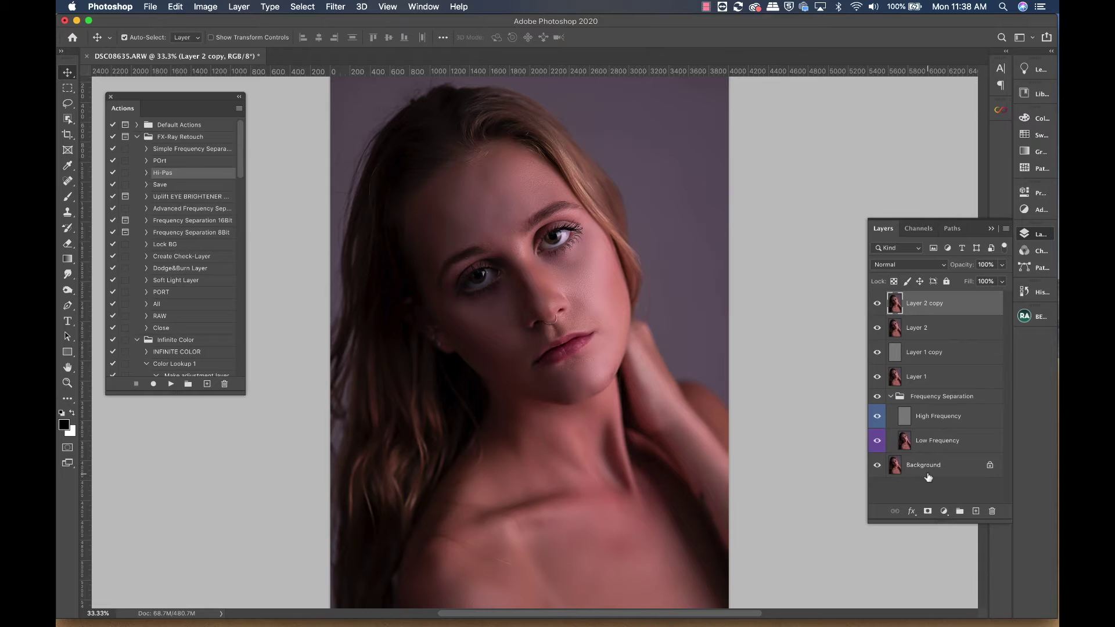
{"action": "key", "text": "ctrl+z"}
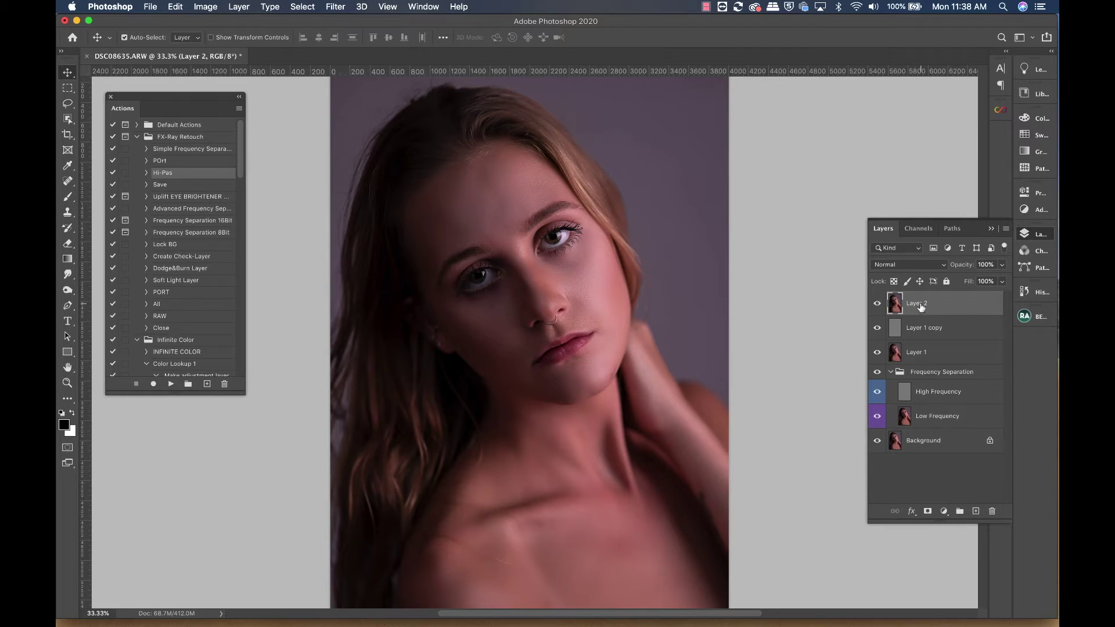
- Duplicate Layer 2 and set the Layer 2 copy to Screen blend mode
{"action": "left_click_drag", "start_coordinate": [920, 307], "coordinate": [979, 511]}
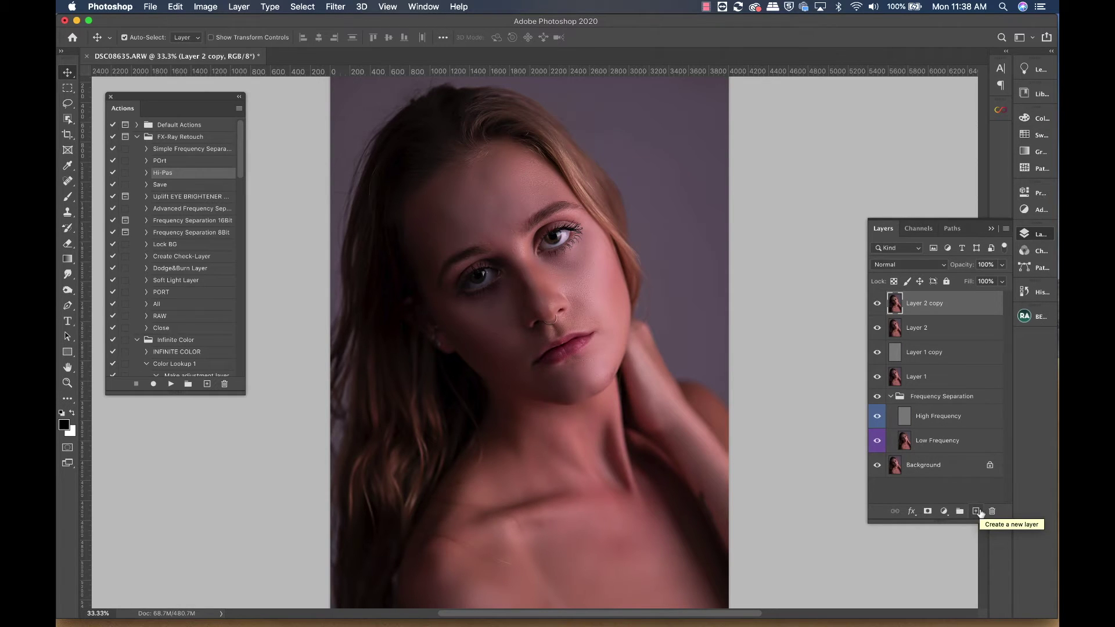
{"action": "left_click", "coordinate": [953, 332]}
{"action": "left_click", "coordinate": [953, 311]}
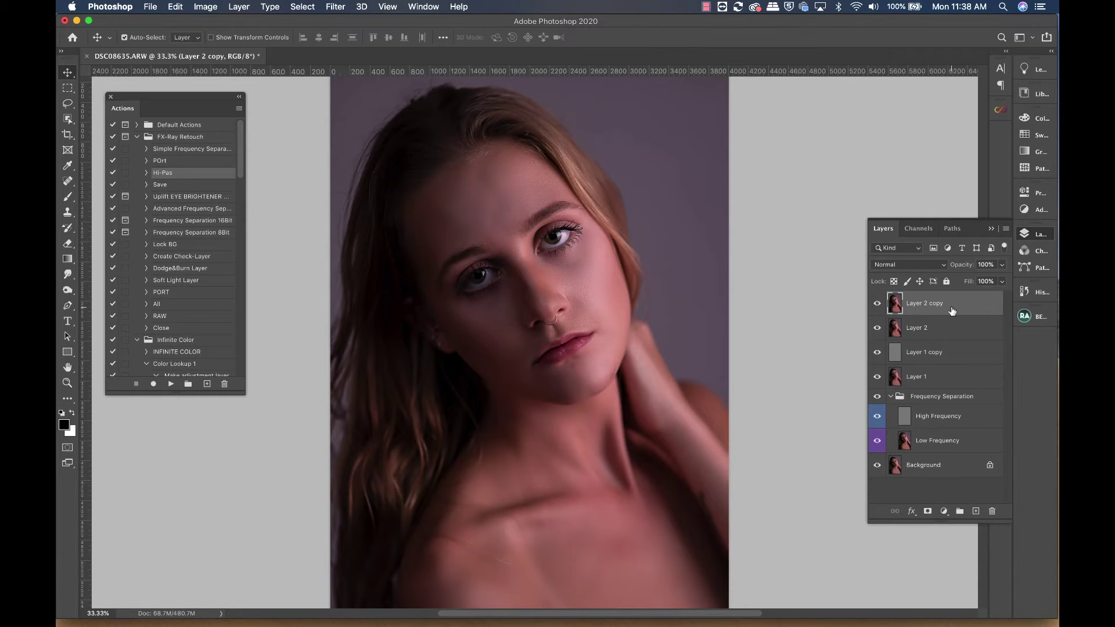
{"action": "left_click", "coordinate": [903, 265]}
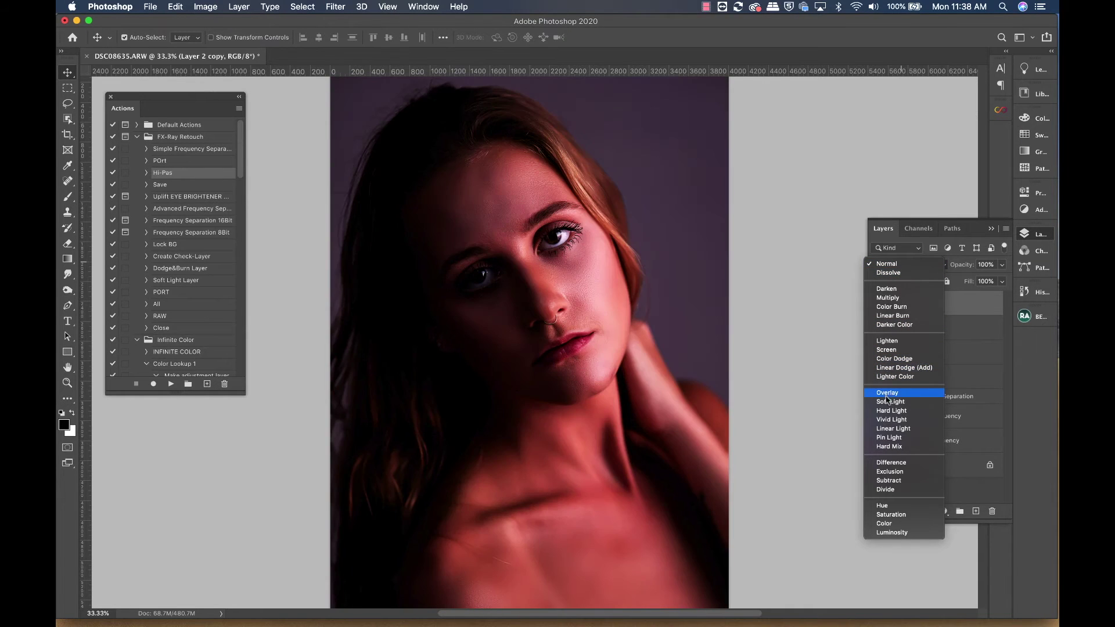
{"action": "left_click", "coordinate": [888, 351]}
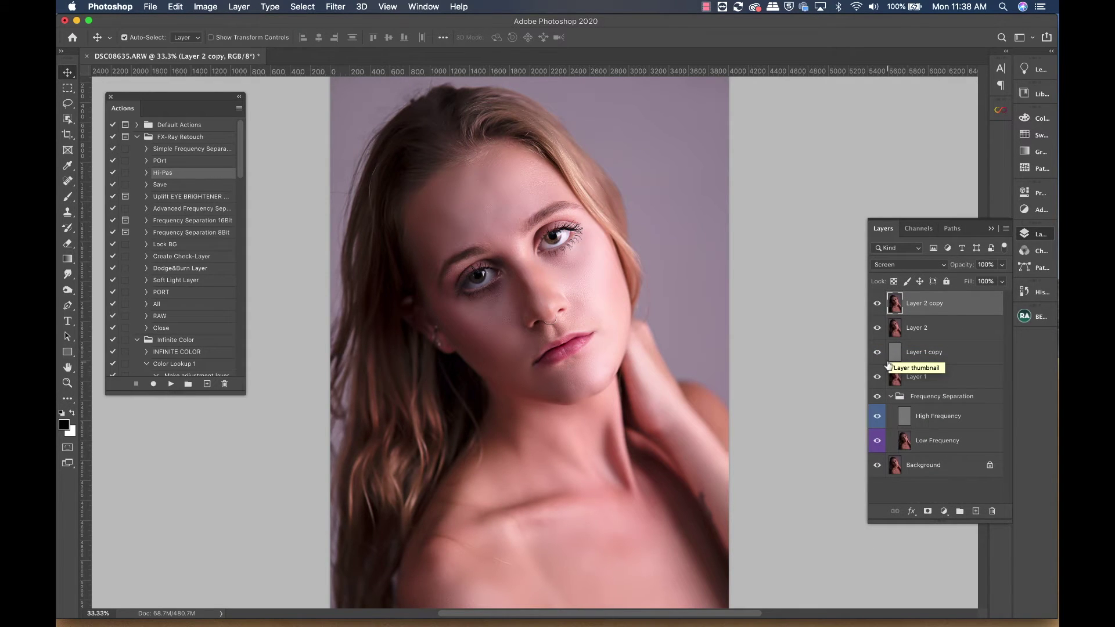
- Open Blending Options for Layer 2 copy and drag the Underlying Layer black slider right
{"action": "left_click", "coordinate": [915, 514]}
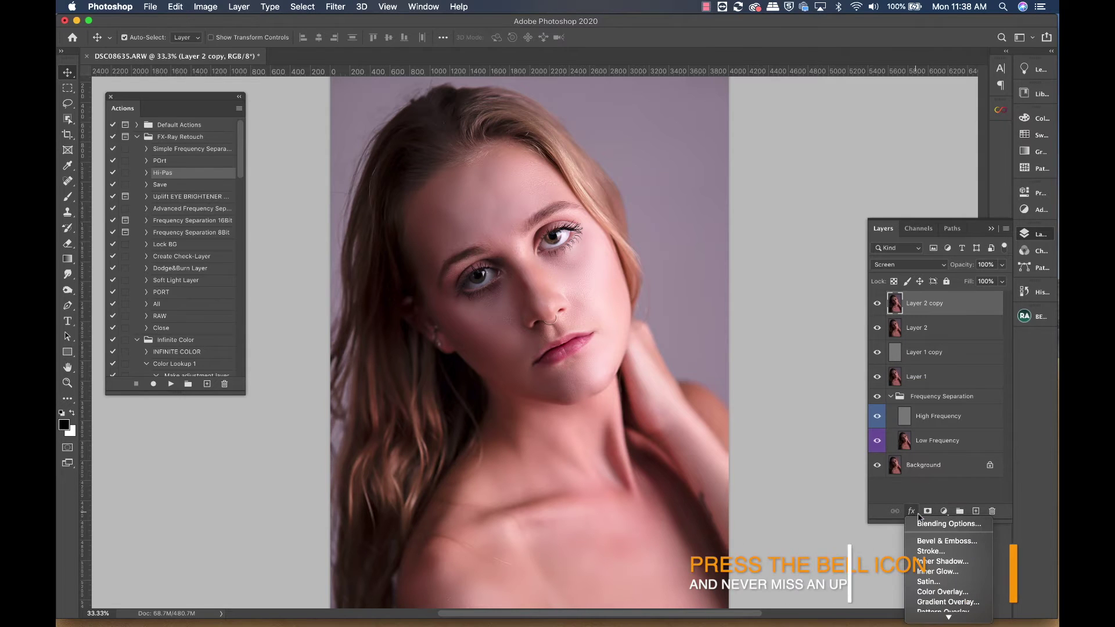
{"action": "left_click", "coordinate": [999, 523]}
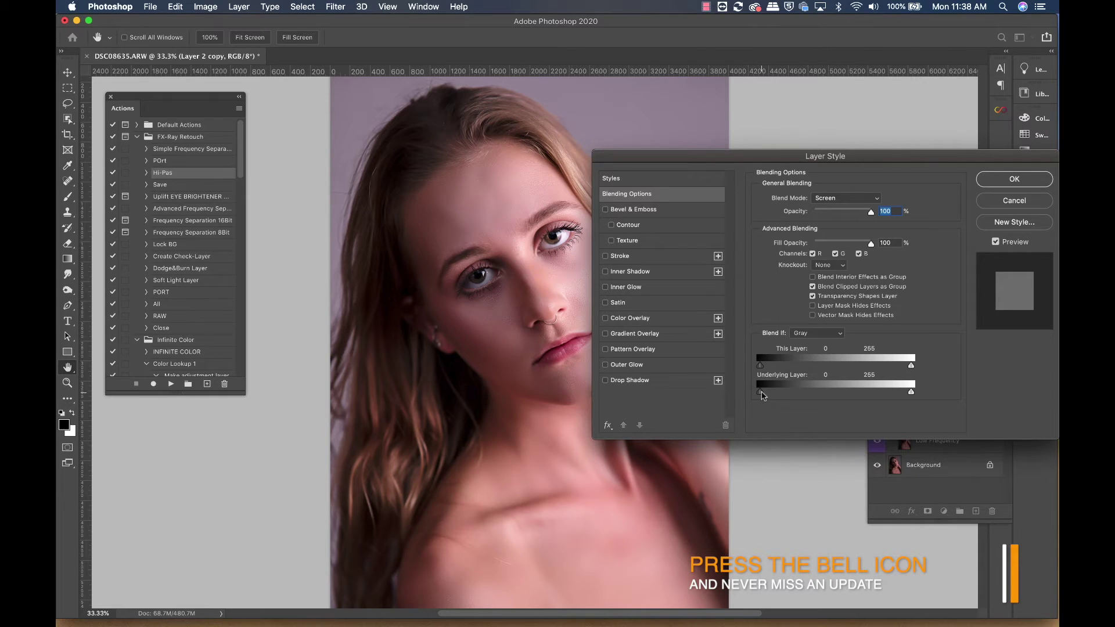
{"action": "left_click_drag", "start_coordinate": [799, 160], "coordinate": [801, 4]}
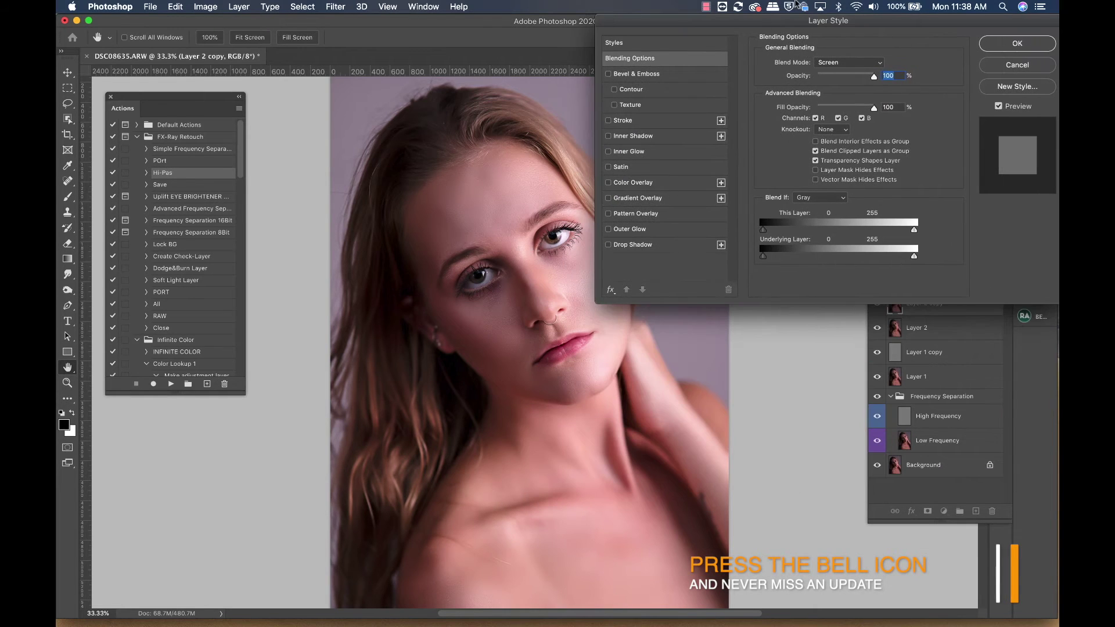
{"action": "left_click_drag", "start_coordinate": [763, 256], "coordinate": [834, 269]}
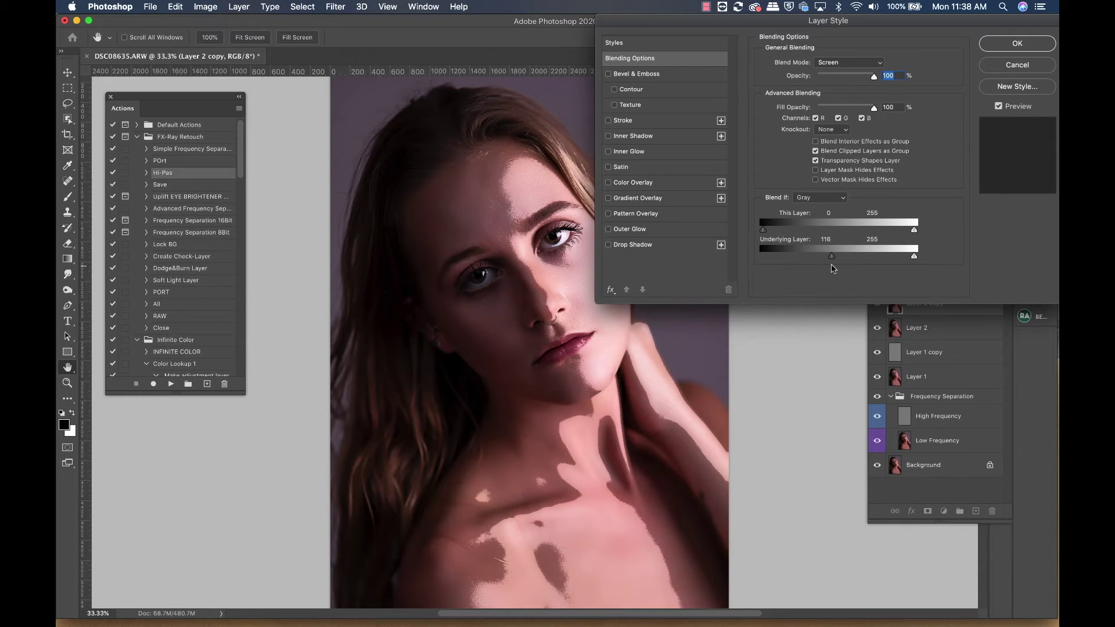
{"action": "mouse_move", "coordinate": [781, 18]}
{"action": "left_mouse_down"}
{"action": "mouse_move", "coordinate": [531, 96]}
{"action": "mouse_move", "coordinate": [325, 87]}
{"action": "mouse_move", "coordinate": [775, 18]}
{"action": "left_mouse_up"}
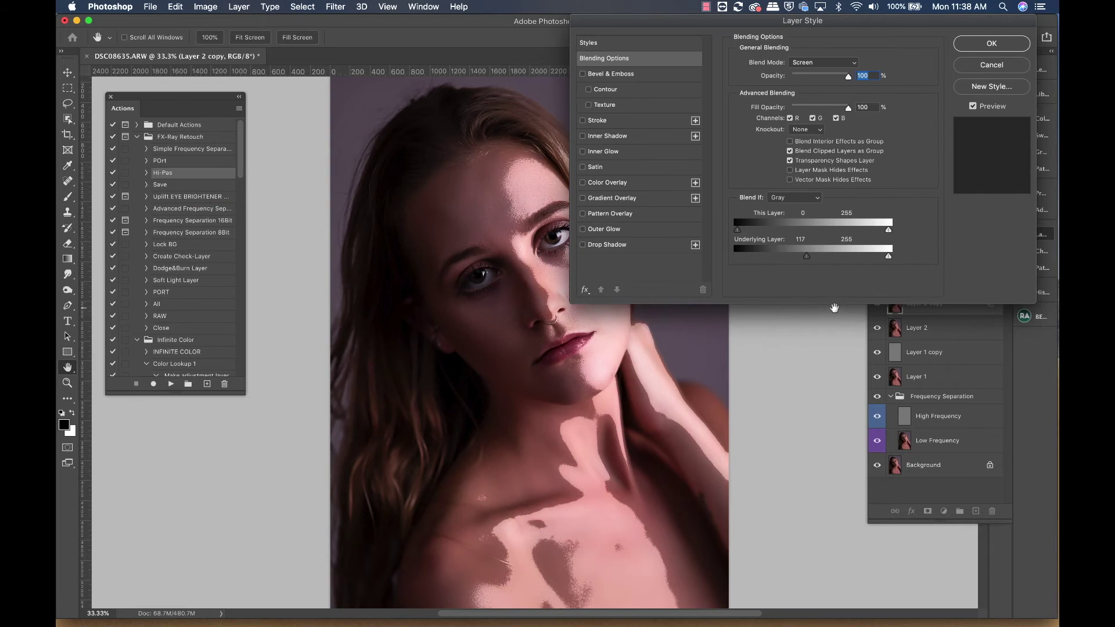
{"action": "left_click_drag", "start_coordinate": [877, 22], "coordinate": [932, 21]}
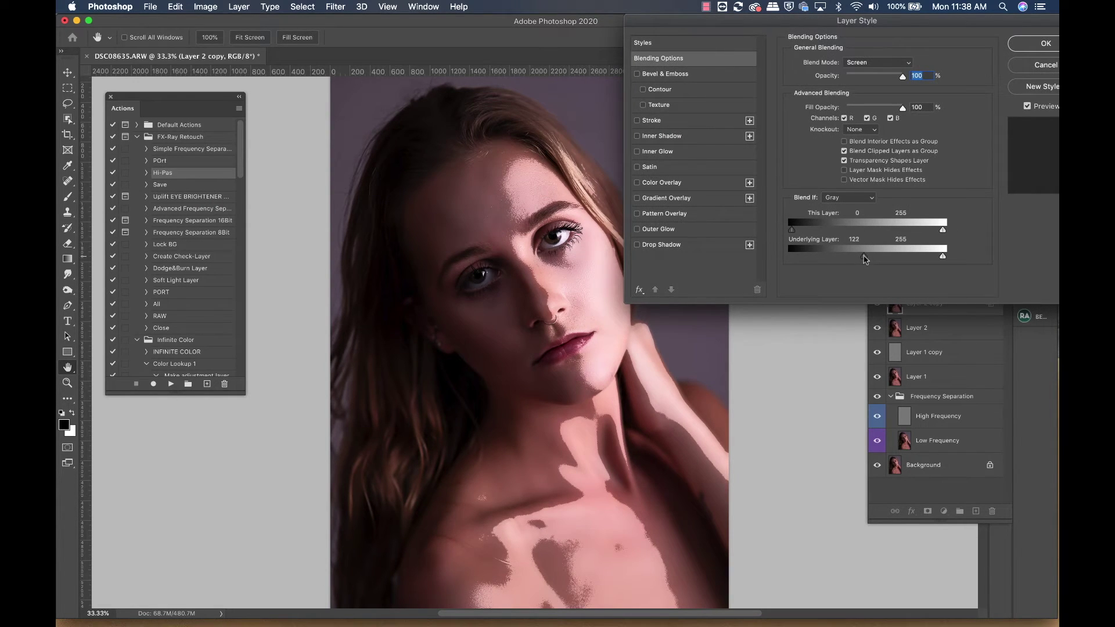
- Split the Underlying Layer black slider to 129/225 and apply the blending options
{"action": "left_click_drag", "start_coordinate": [865, 260], "coordinate": [869, 259]}
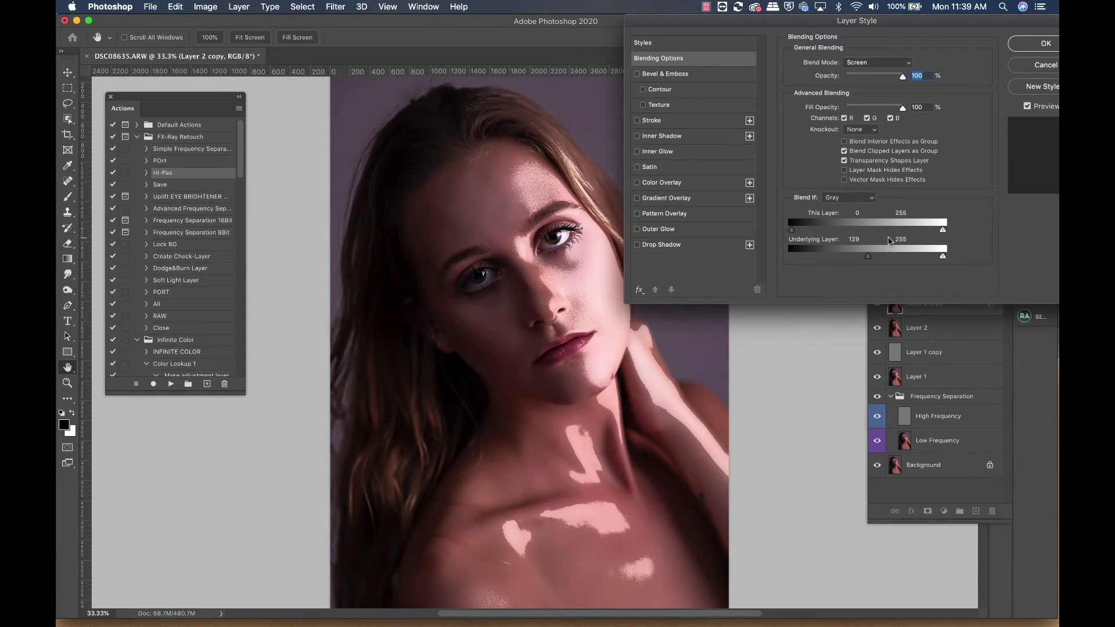
{"action": "mouse_move", "coordinate": [868, 256]}
{"action": "left_mouse_down"}
{"action": "mouse_move", "coordinate": [919, 256]}
{"action": "mouse_move", "coordinate": [862, 261]}
{"action": "left_mouse_up"}
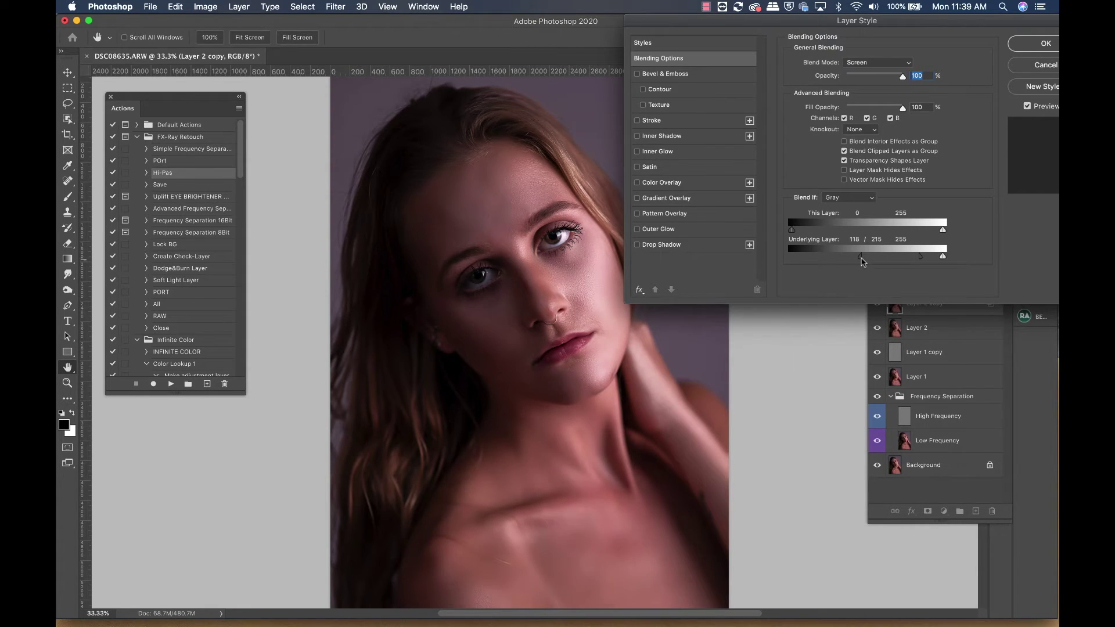
{"action": "mouse_move", "coordinate": [924, 260]}
{"action": "left_mouse_down"}
{"action": "mouse_move", "coordinate": [904, 259]}
{"action": "mouse_move", "coordinate": [925, 260]}
{"action": "left_mouse_up"}
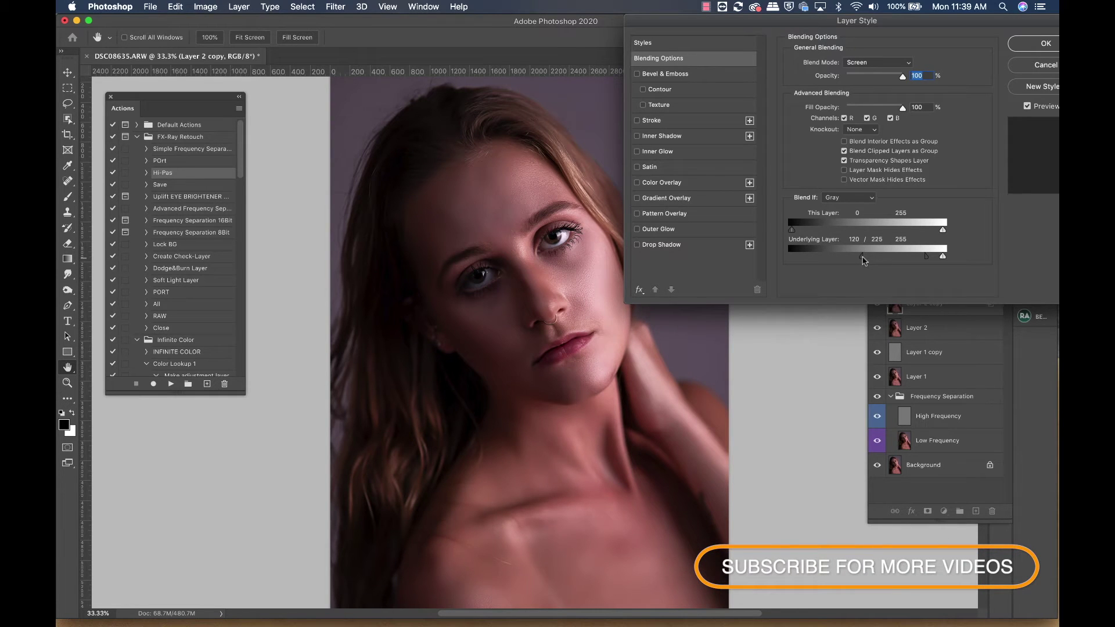
{"action": "left_click_drag", "start_coordinate": [863, 257], "coordinate": [868, 257]}
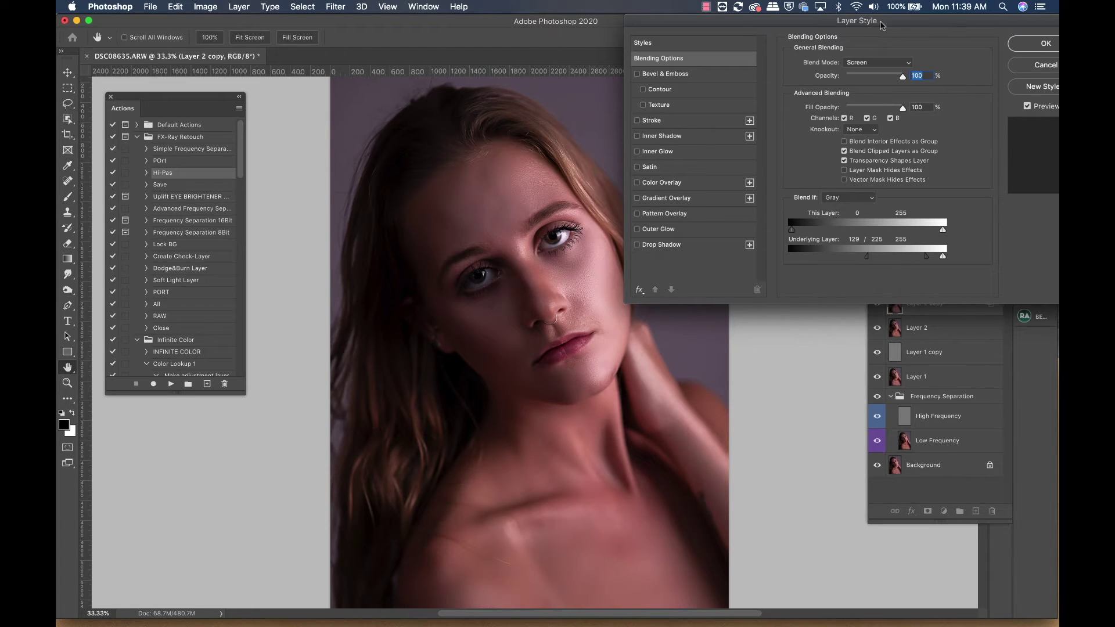
{"action": "left_click", "coordinate": [1013, 45]}
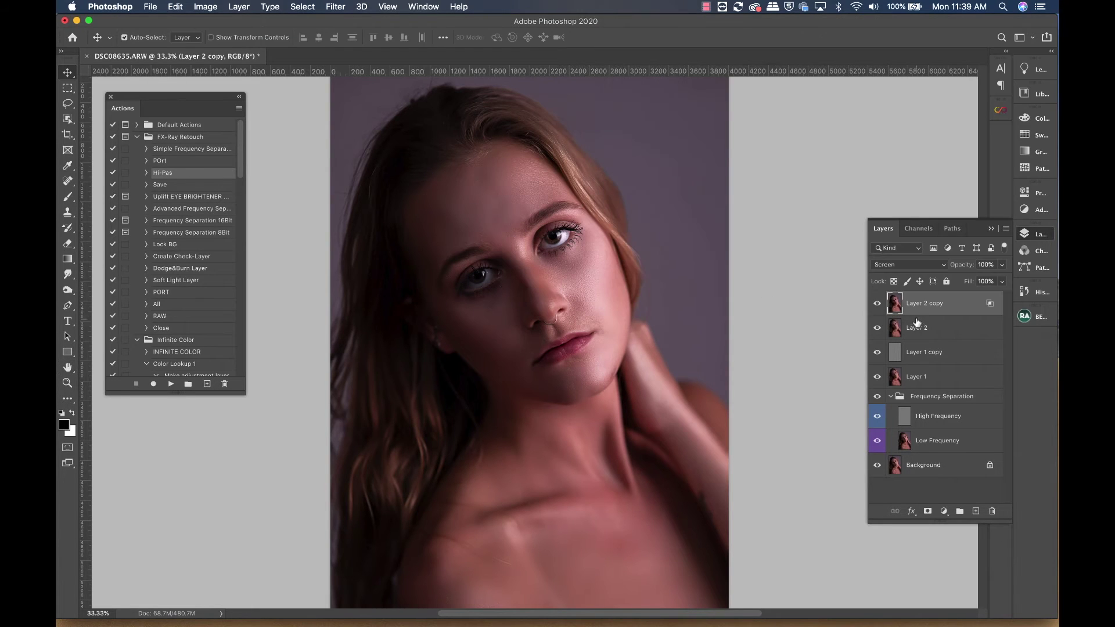
- Duplicate Layer 2, move the copy to the top, and set it to Multiply
{"action": "left_click", "coordinate": [928, 331]}
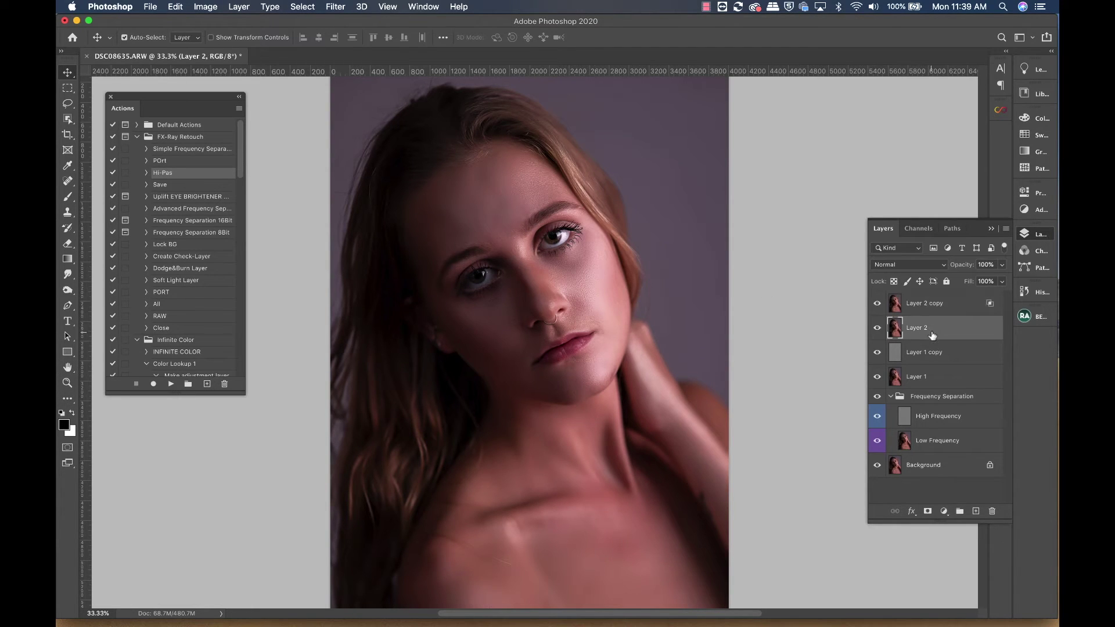
{"action": "mouse_move", "coordinate": [946, 336]}
{"action": "left_mouse_down"}
{"action": "mouse_move", "coordinate": [985, 485]}
{"action": "mouse_move", "coordinate": [976, 511]}
{"action": "left_mouse_up"}
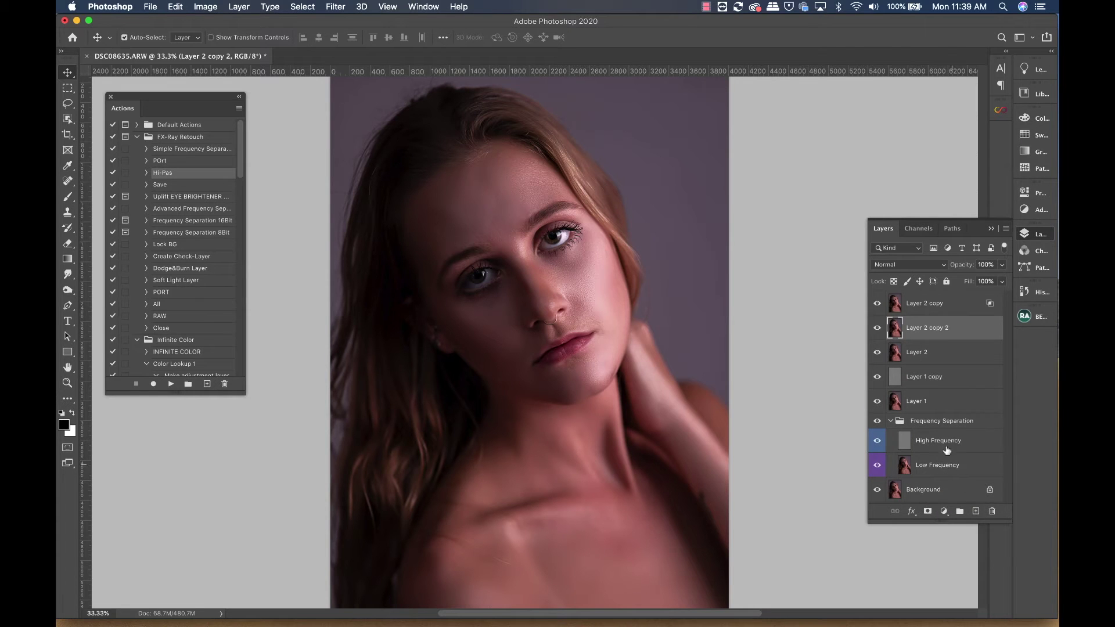
{"action": "key", "text": "ctrl+shift+bracketright"}
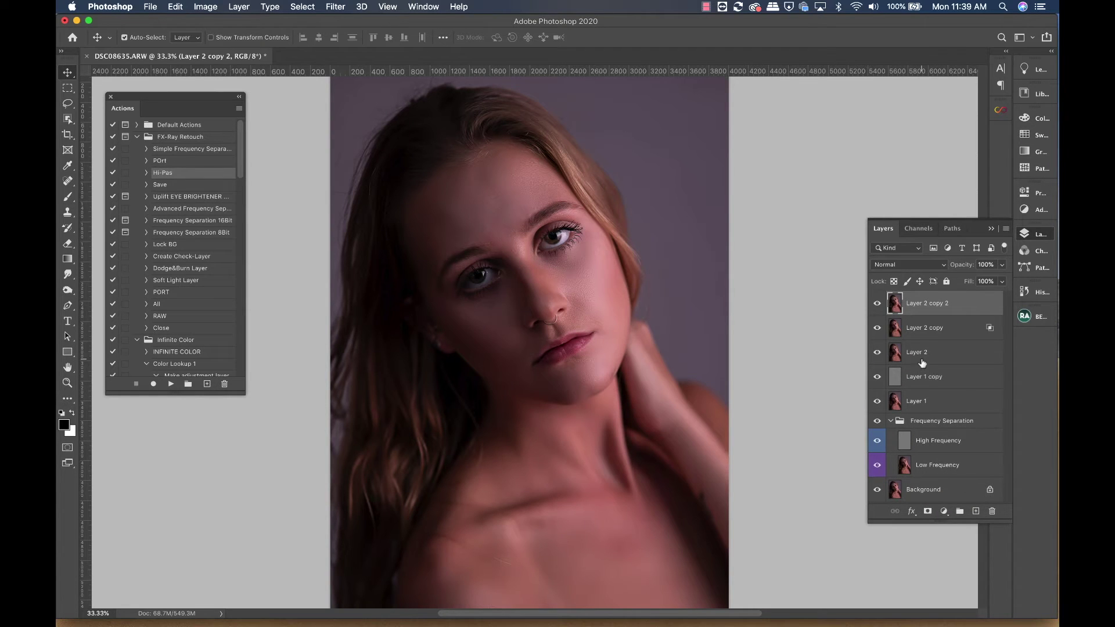
{"action": "left_click", "coordinate": [893, 266]}
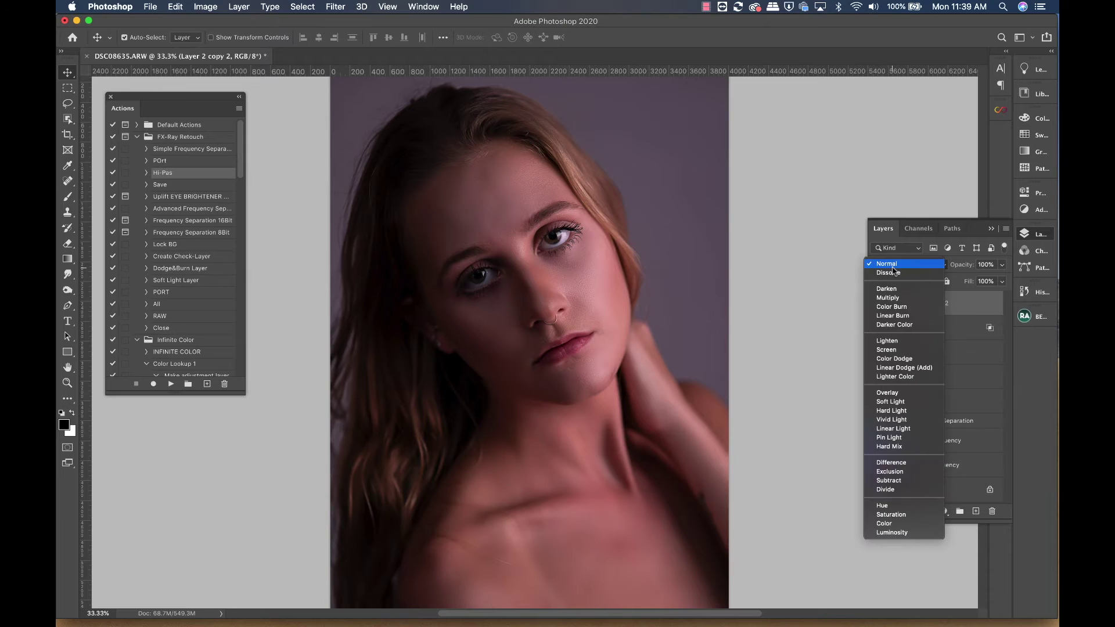
{"action": "left_click", "coordinate": [888, 297]}
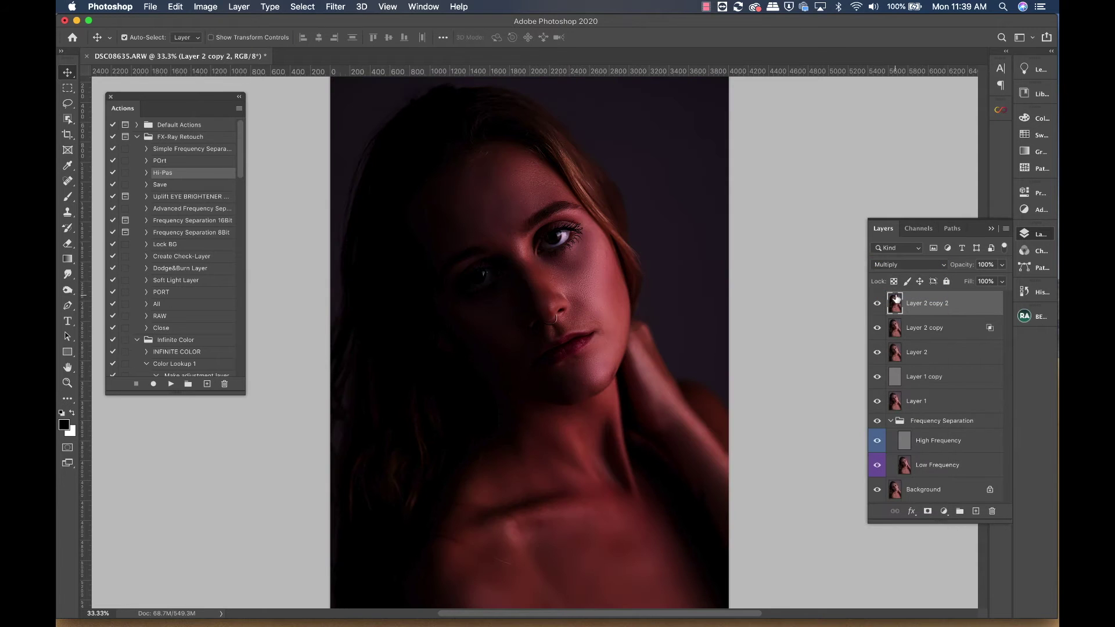
- Set Layer 2 copy 2's Blend If Underlying Layer range to 0/99 and apply it
{"action": "left_click", "coordinate": [913, 512]}
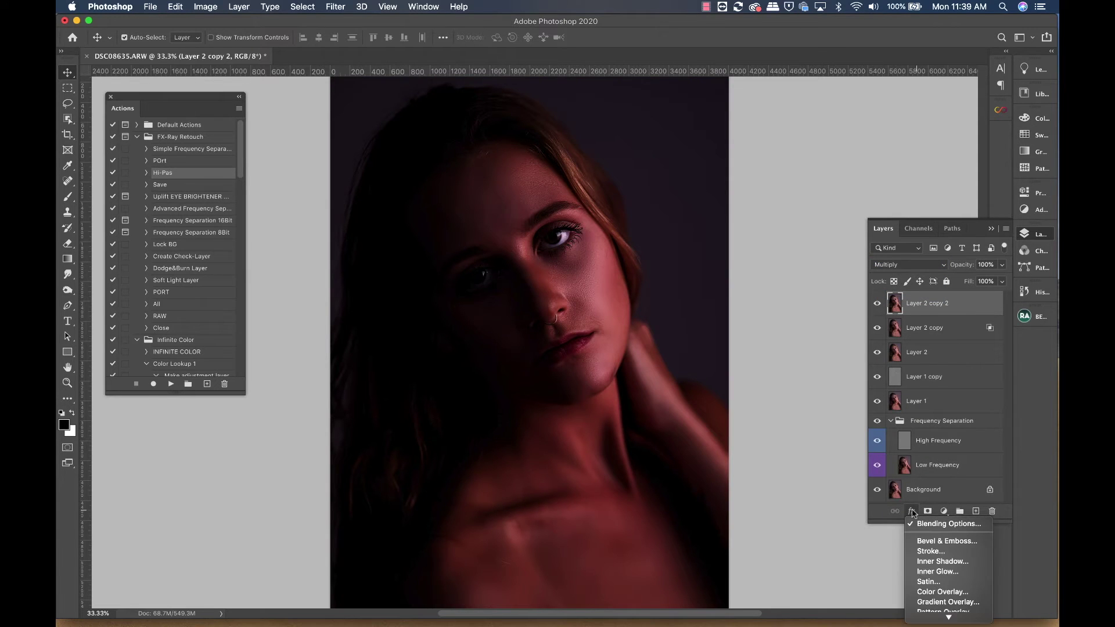
{"action": "left_click", "coordinate": [948, 513]}
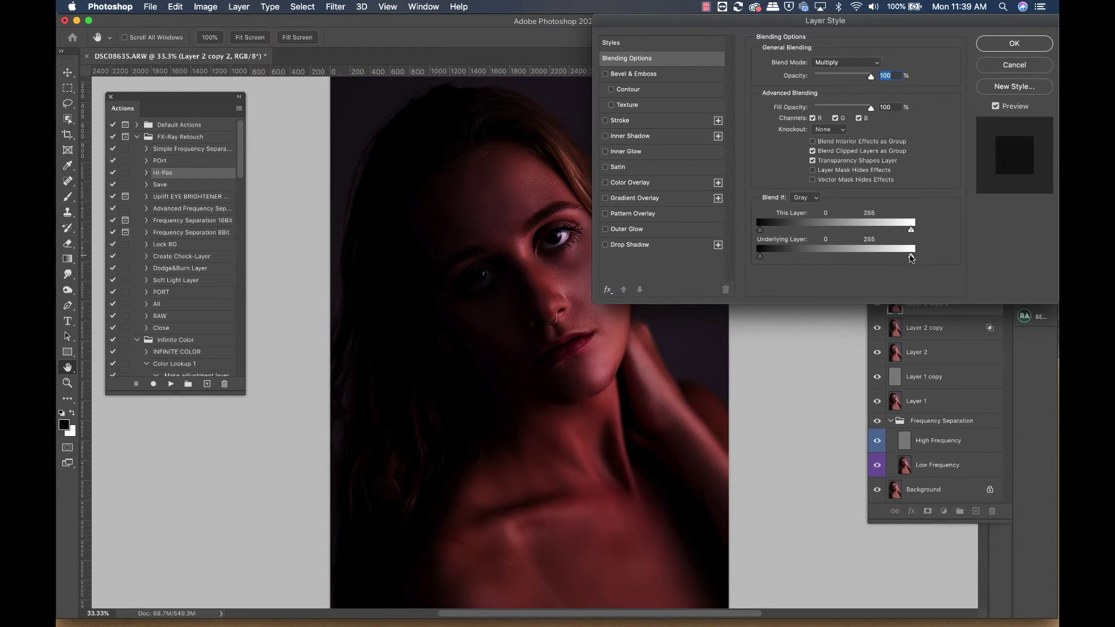
{"action": "left_click_drag", "start_coordinate": [911, 259], "coordinate": [806, 266]}
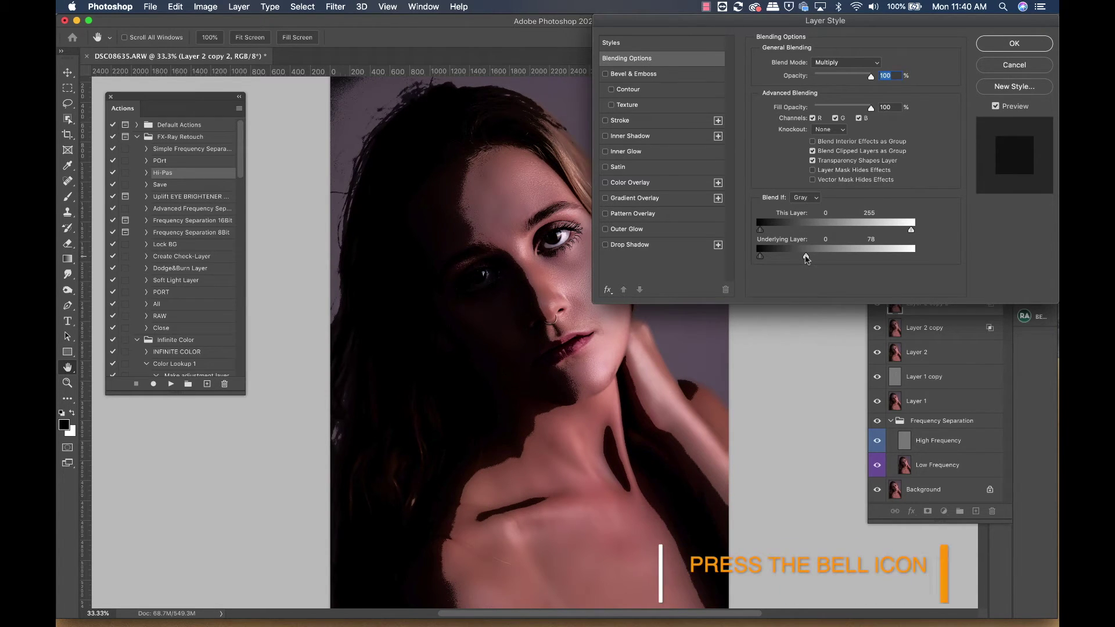
{"action": "mouse_move", "coordinate": [806, 259]}
{"action": "left_mouse_down"}
{"action": "mouse_move", "coordinate": [770, 264]}
{"action": "mouse_move", "coordinate": [821, 261]}
{"action": "left_mouse_up"}
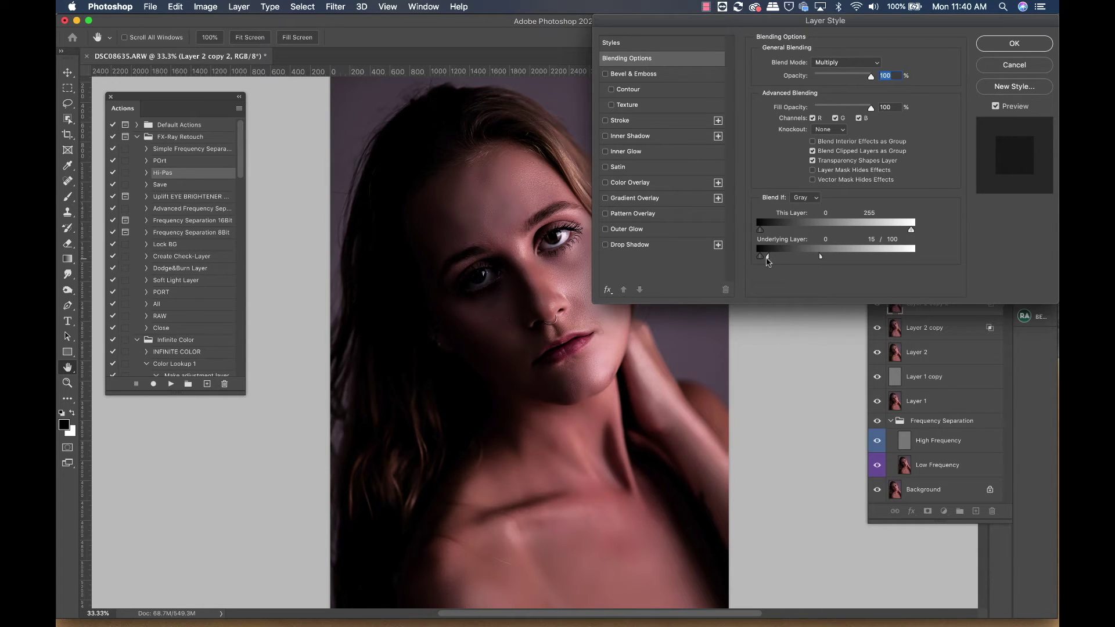
{"action": "left_click_drag", "start_coordinate": [766, 261], "coordinate": [745, 261]}
{"action": "left_click_drag", "start_coordinate": [821, 259], "coordinate": [819, 261]}
{"action": "mouse_move", "coordinate": [801, 22]}
{"action": "left_mouse_down"}
{"action": "mouse_move", "coordinate": [929, 79]}
{"action": "mouse_move", "coordinate": [678, 121]}
{"action": "left_mouse_up"}
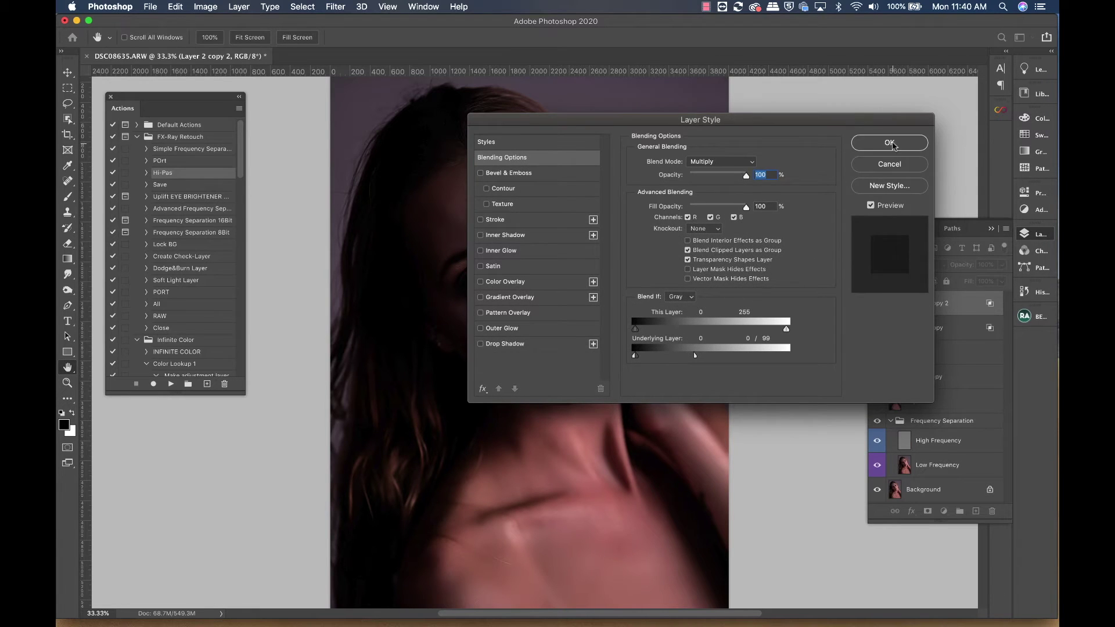
{"action": "left_click", "coordinate": [889, 144]}
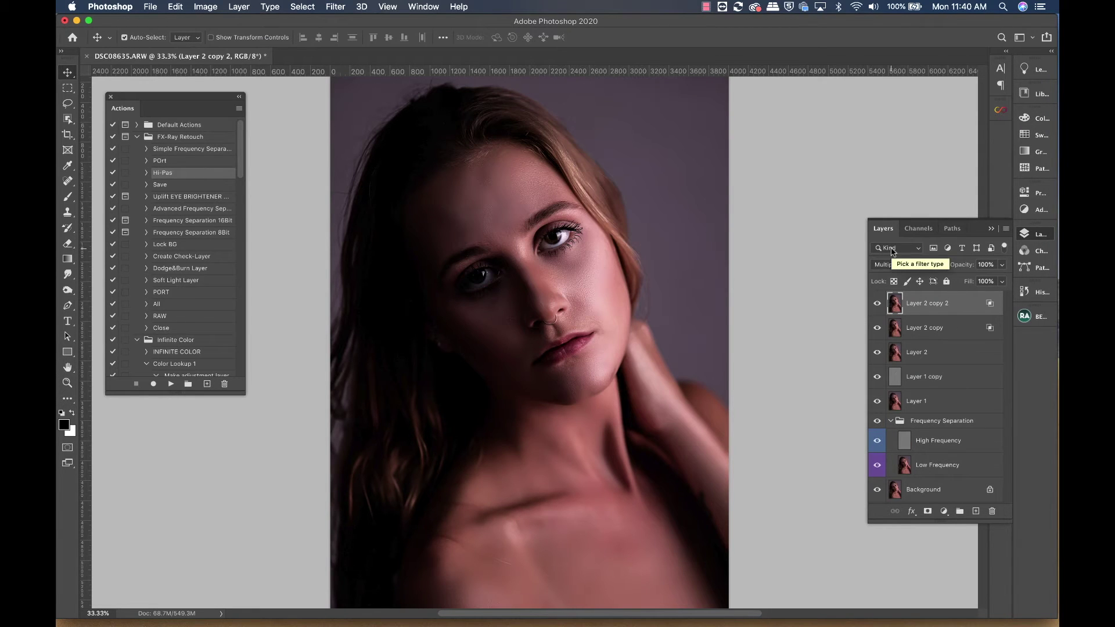
- Group Layer 2 copy and Layer 2 copy 2 as 'D&B' and give the group a white mask
{"action": "left_click", "coordinate": [966, 335], "text": "shift"}
{"action": "key", "text": "ctrl+g"}
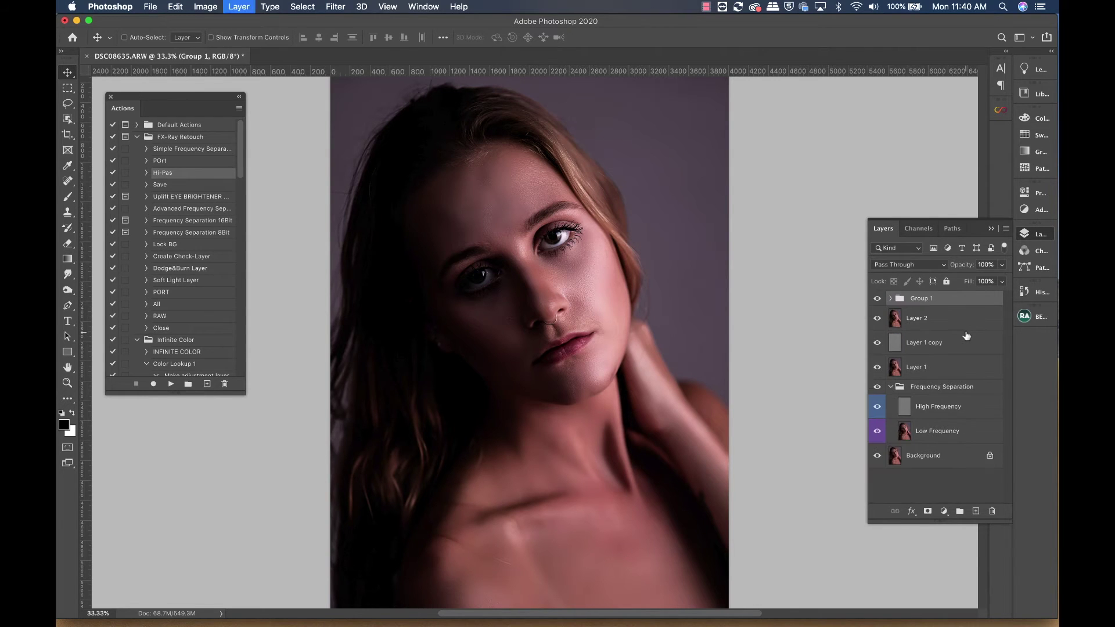
{"action": "key", "text": "ctrl+z"}
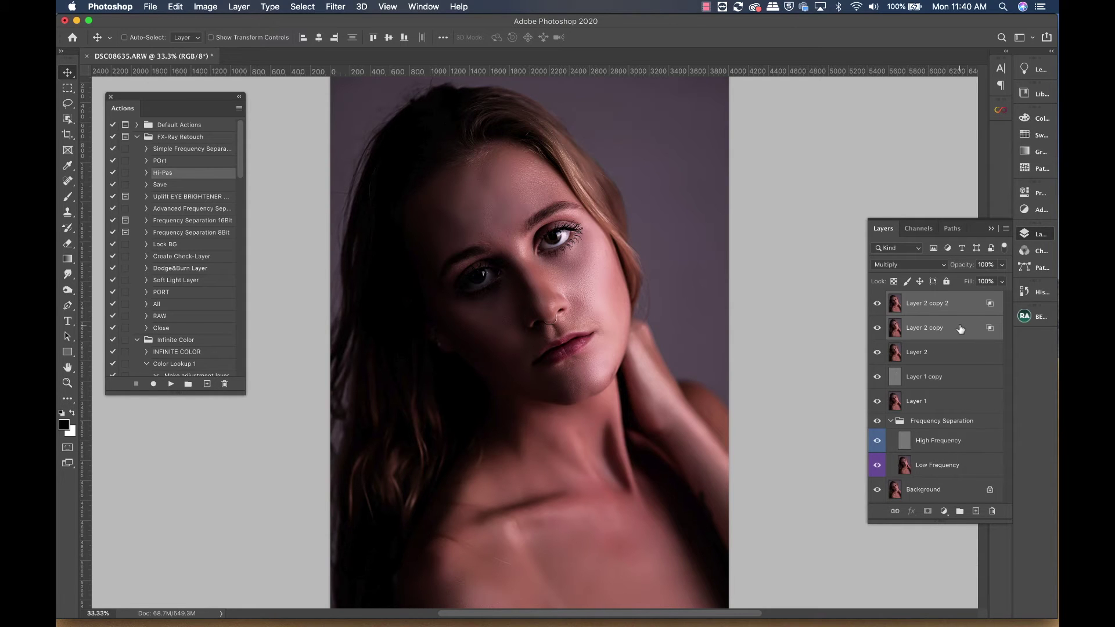
{"action": "key", "text": "ctrl"}
{"action": "left_click", "coordinate": [959, 512]}
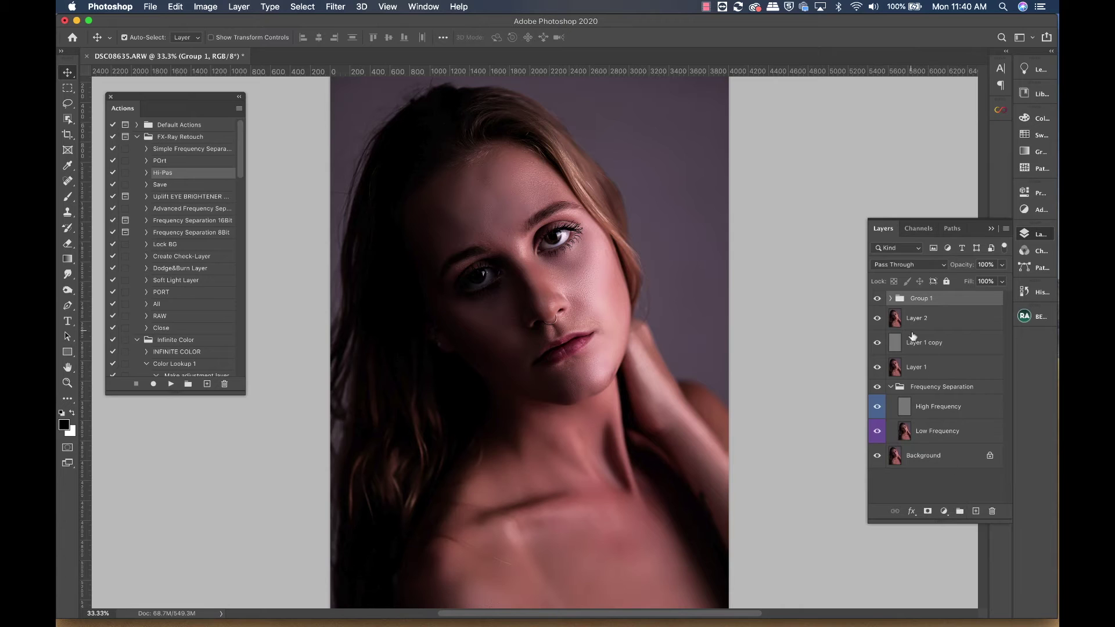
{"action": "double_click", "coordinate": [918, 298]}
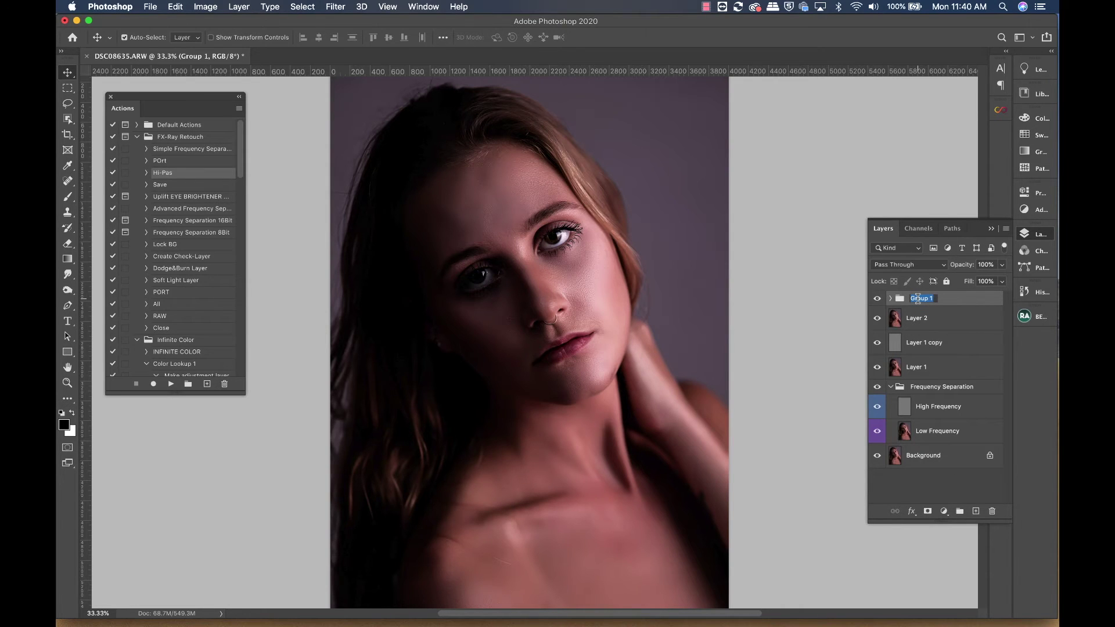
{"action": "type", "text": "D&B"}
{"action": "left_click", "coordinate": [974, 306]}
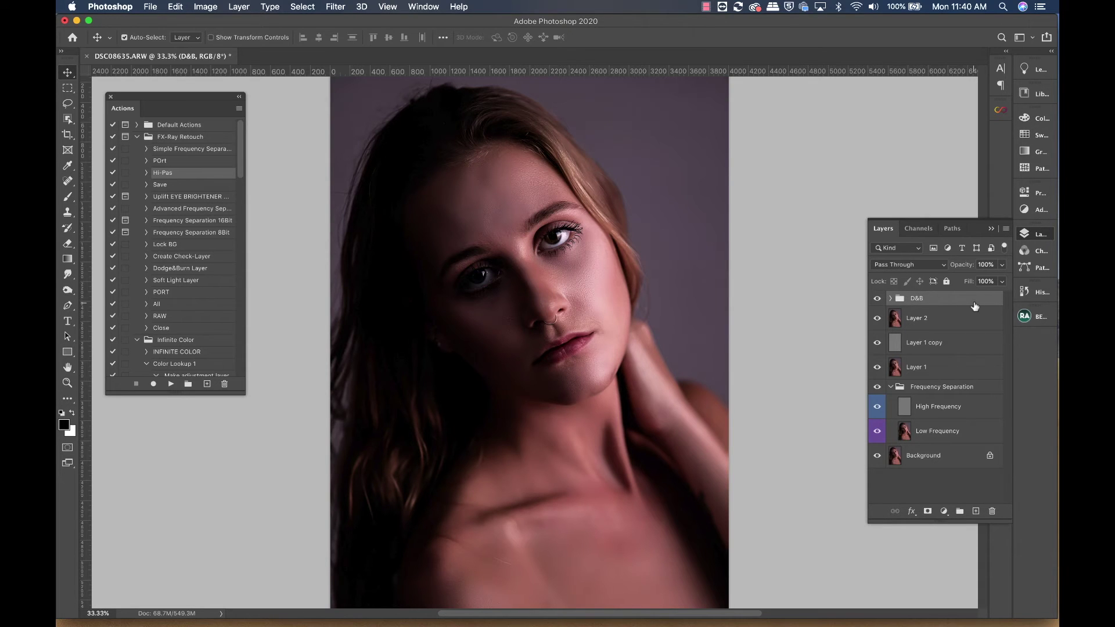
{"action": "left_click", "coordinate": [928, 512]}
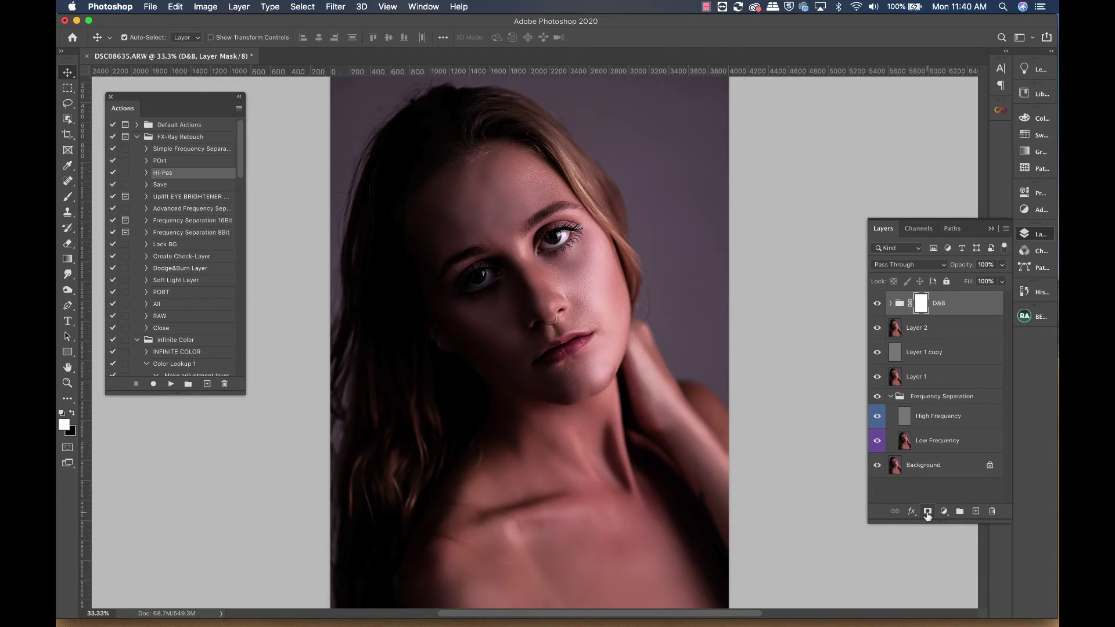
- Use Apply Image to put the merged layers into the D&B mask, Multiply at 100%
{"action": "left_click", "coordinate": [206, 7]}
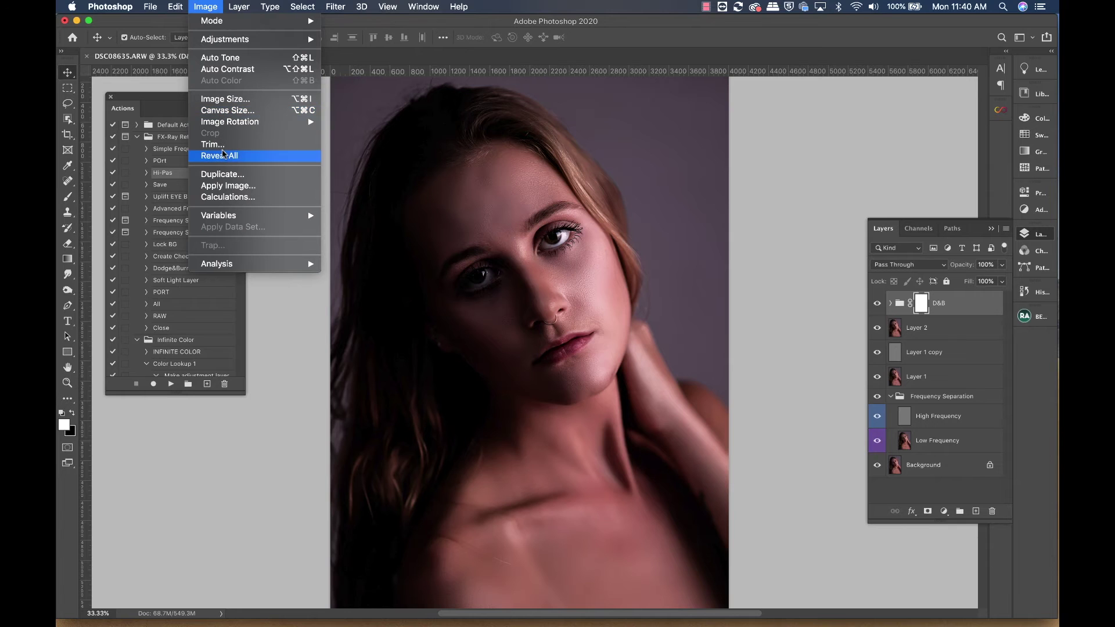
{"action": "left_click", "coordinate": [256, 186]}
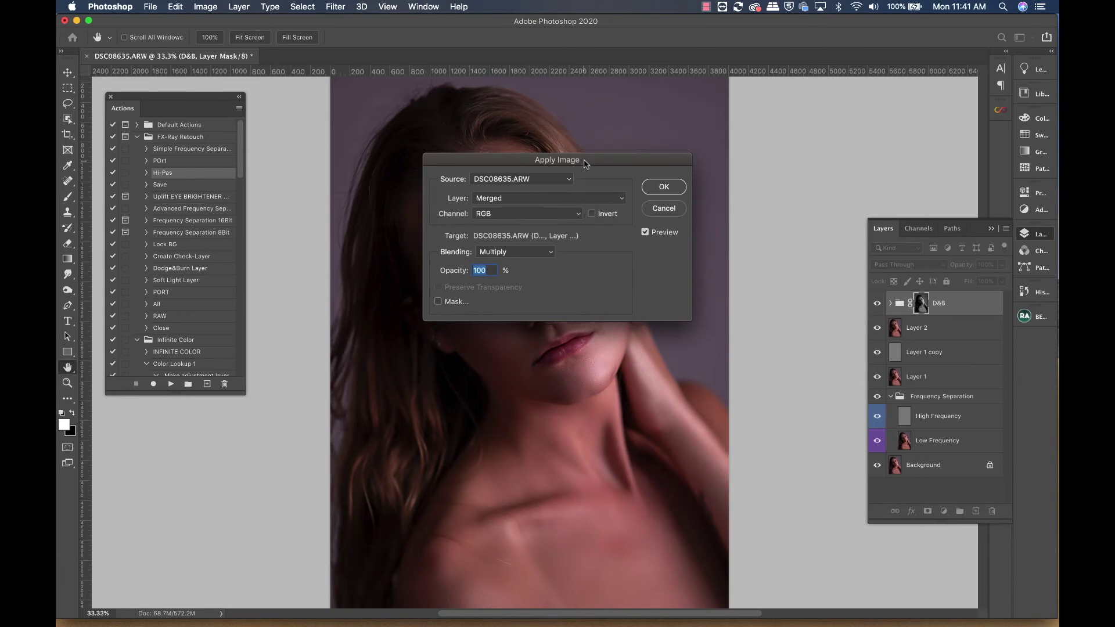
{"action": "left_click_drag", "start_coordinate": [586, 161], "coordinate": [756, 126]}
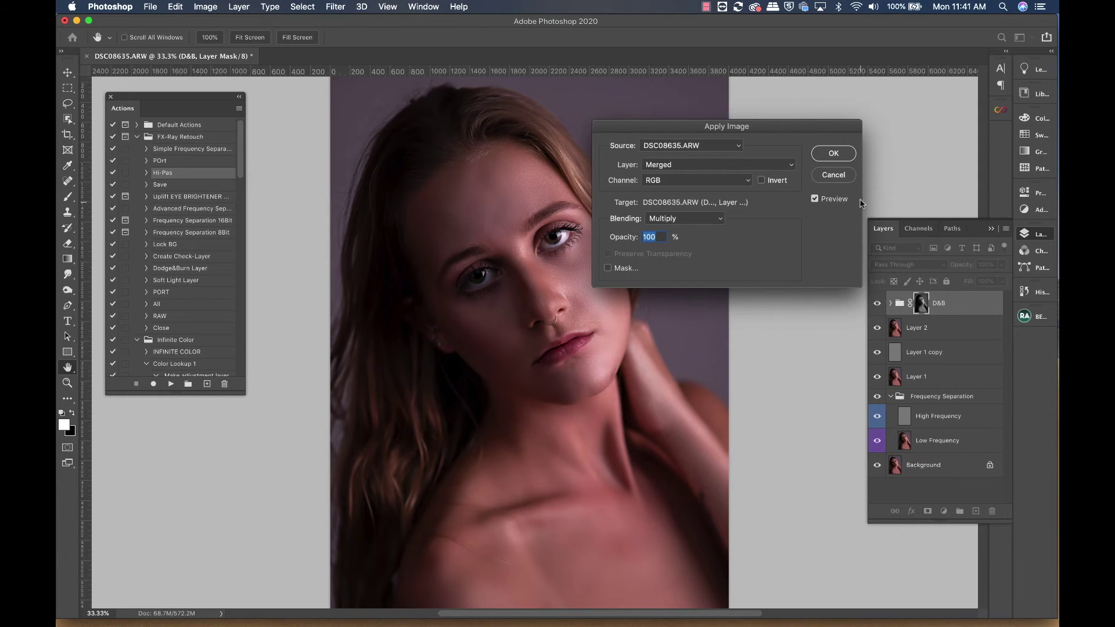
{"action": "left_click", "coordinate": [833, 154]}
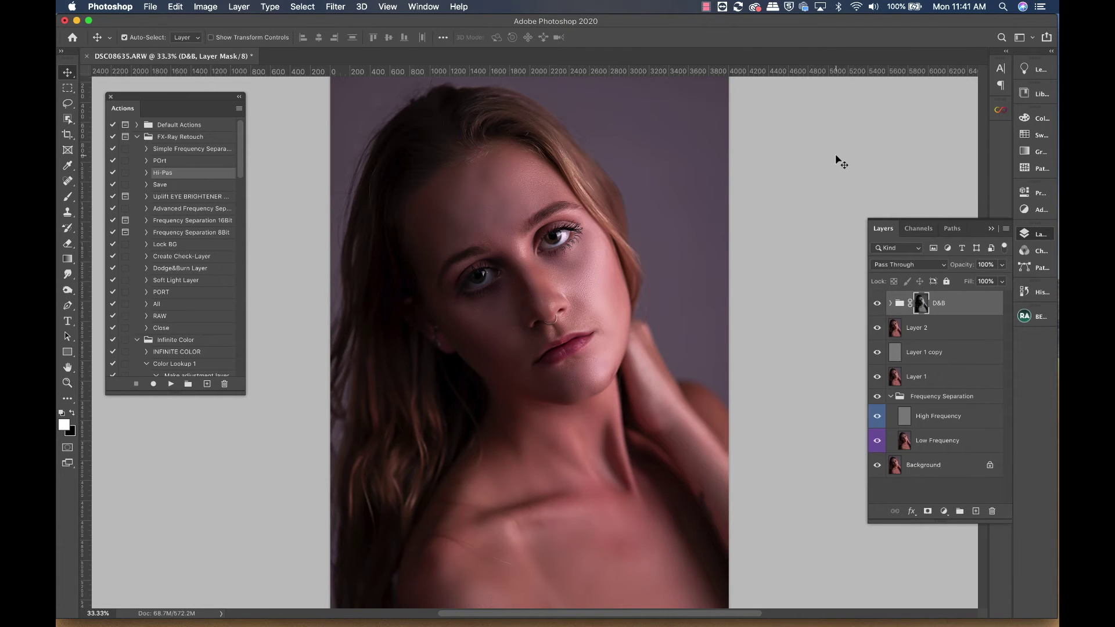
- Zoom in on the face and toggle the D&B group off and on to compare
{"action": "key", "text": "super+equal"}
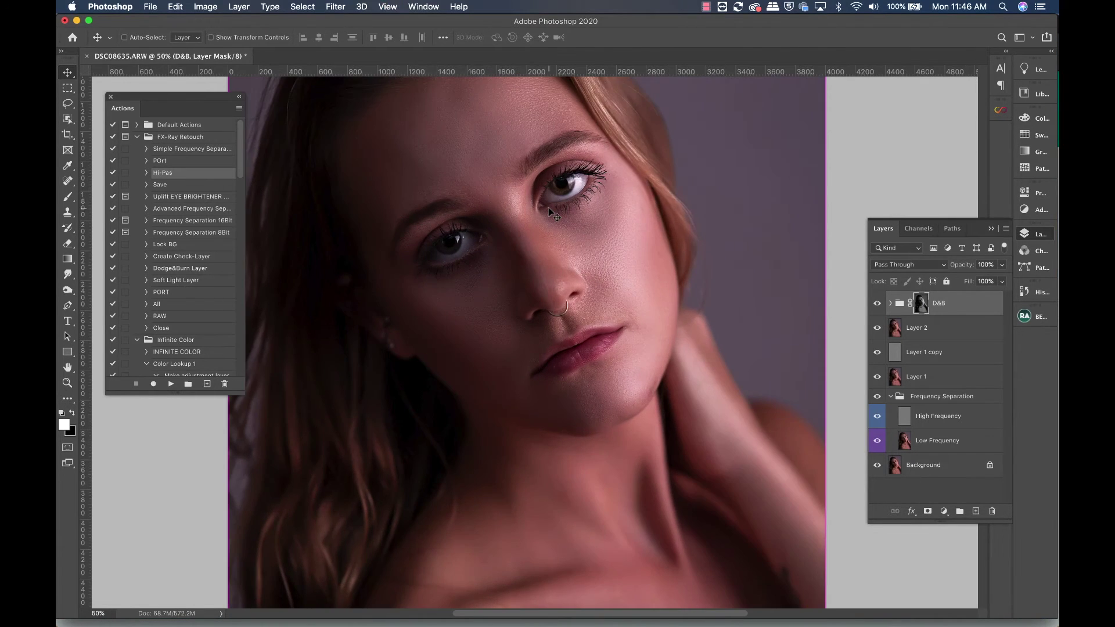
{"action": "key", "text": "super+equal"}
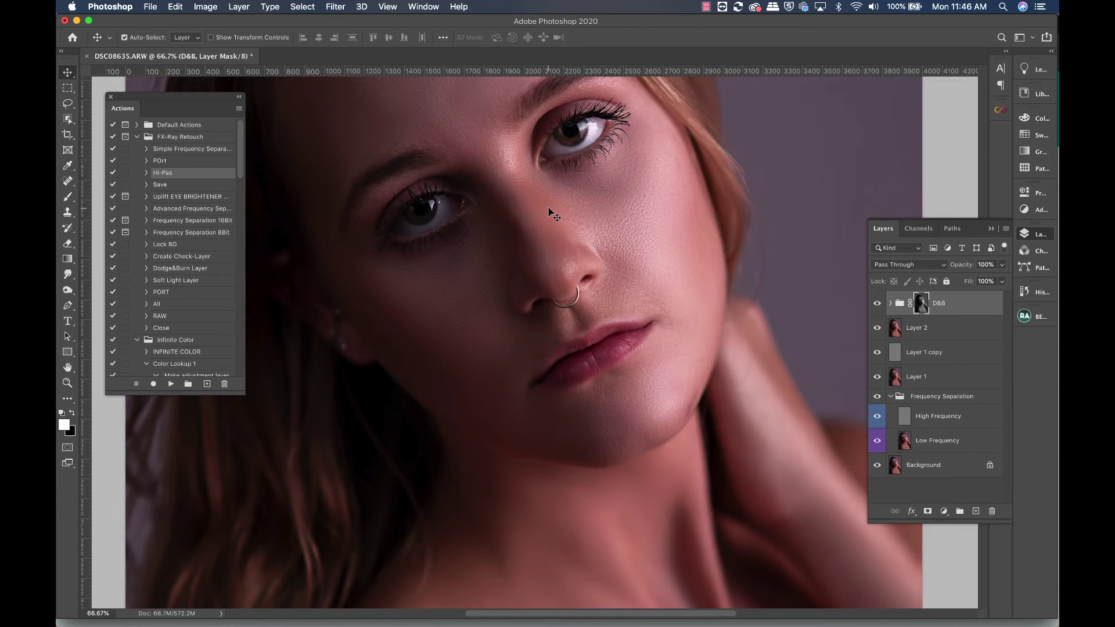
{"action": "left_click_drag", "start_coordinate": [684, 256], "coordinate": [667, 252]}
{"action": "scroll", "coordinate": [667, 252], "scroll_direction": "up", "scroll_amount": 2}
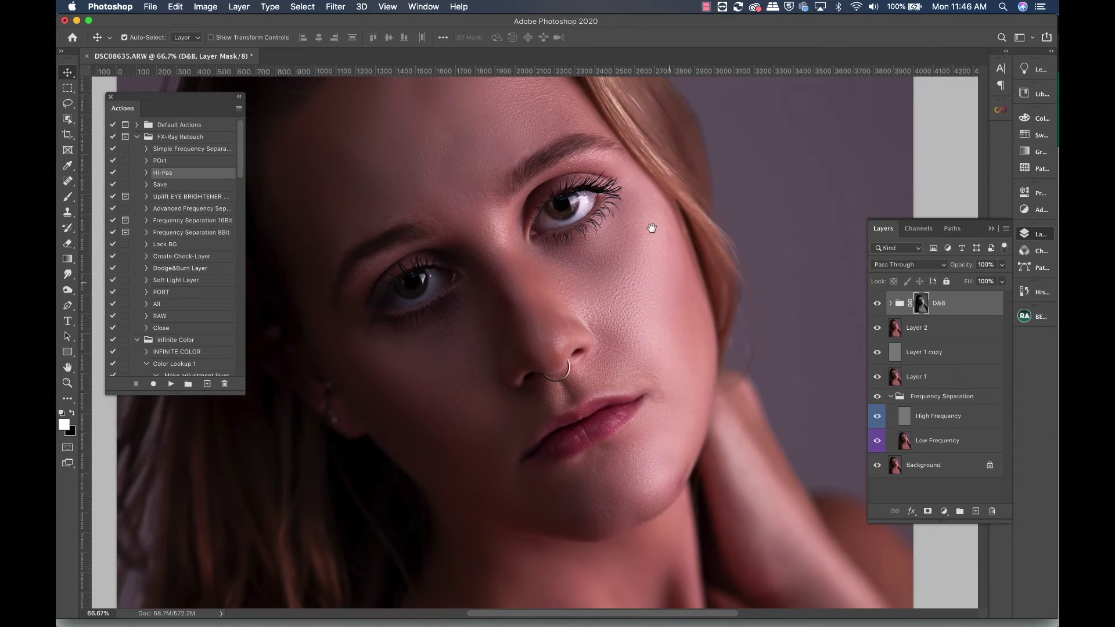
{"action": "scroll", "coordinate": [652, 229], "scroll_direction": "up", "scroll_amount": 2}
{"action": "scroll", "coordinate": [654, 244], "scroll_direction": "up", "scroll_amount": 2}
{"action": "scroll", "coordinate": [649, 269], "scroll_direction": "up", "scroll_amount": 2}
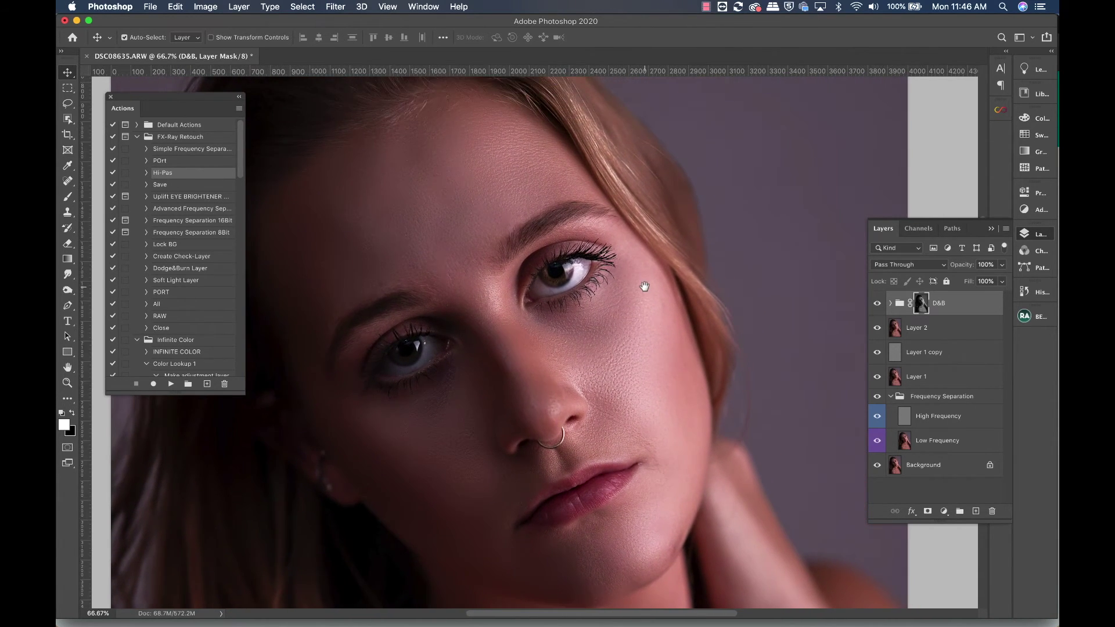
{"action": "left_click", "coordinate": [877, 303]}
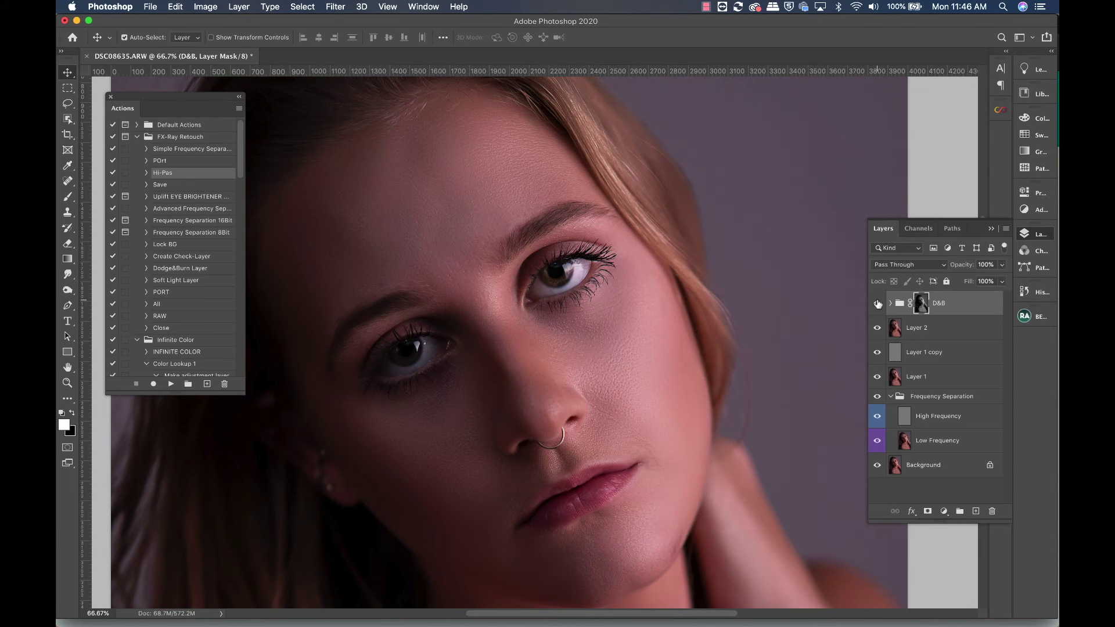
{"action": "key", "text": "super+minus"}
{"action": "key", "text": "super+minus"}
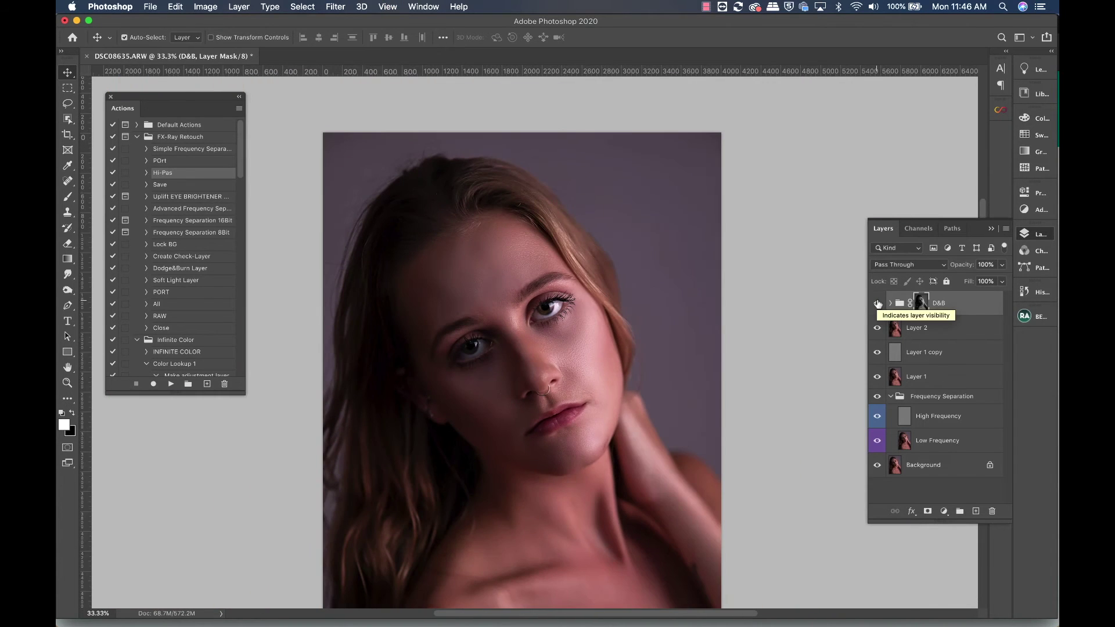
{"action": "left_click", "coordinate": [877, 303]}
{"action": "left_click", "coordinate": [877, 303]}
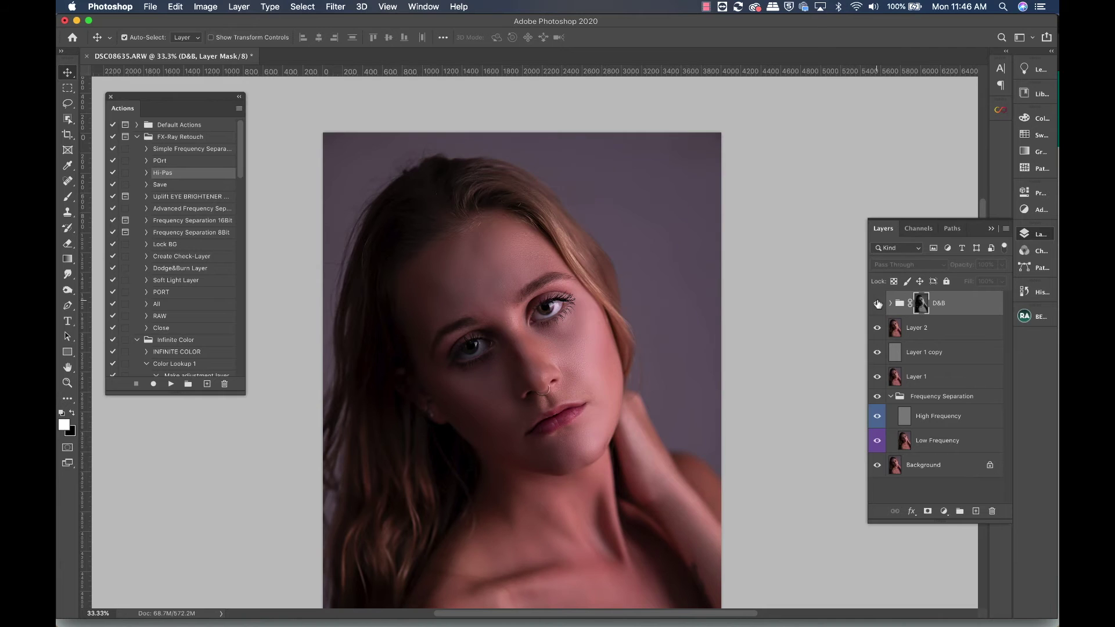
{"action": "left_click", "coordinate": [878, 303]}
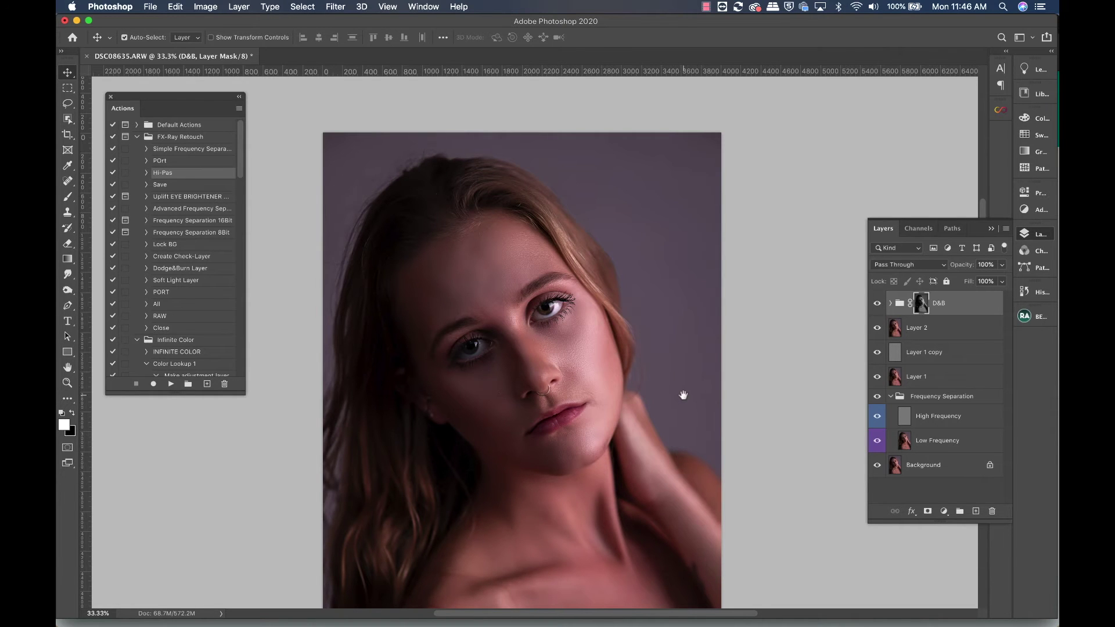
- Inspect the lips up close, then bring up the new fill/adjustment layer list
{"action": "mouse_move", "coordinate": [685, 390]}
{"action": "left_mouse_down"}
{"action": "mouse_move", "coordinate": [641, 300]}
{"action": "mouse_move", "coordinate": [651, 323]}
{"action": "left_mouse_up"}
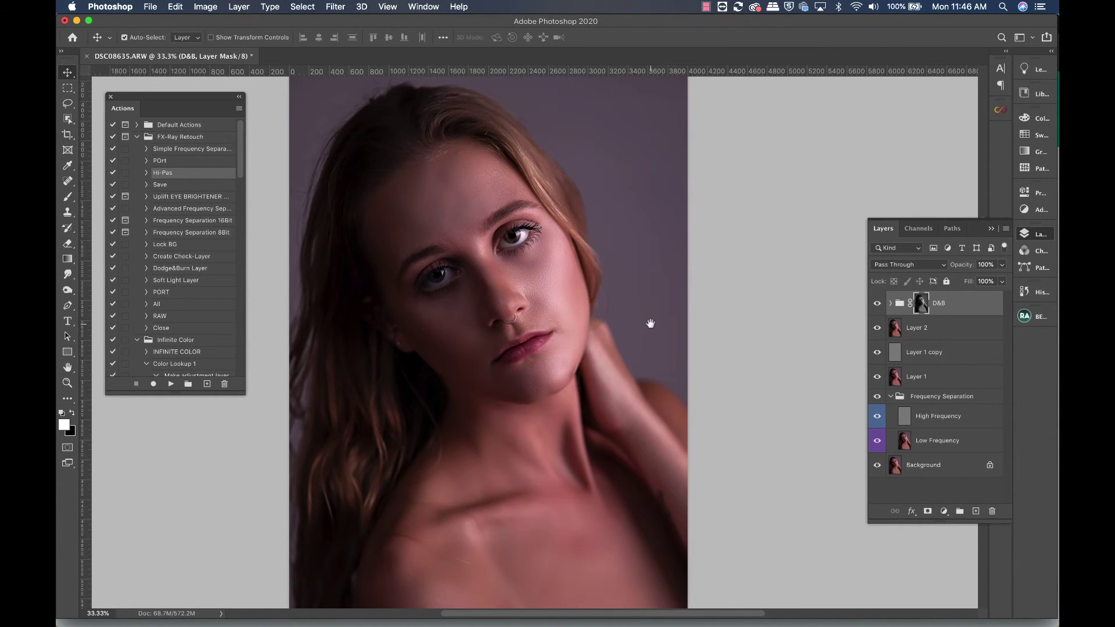
{"action": "key", "text": "super+plus"}
{"action": "key", "text": "super+plus"}
{"action": "key", "text": "super+plus"}
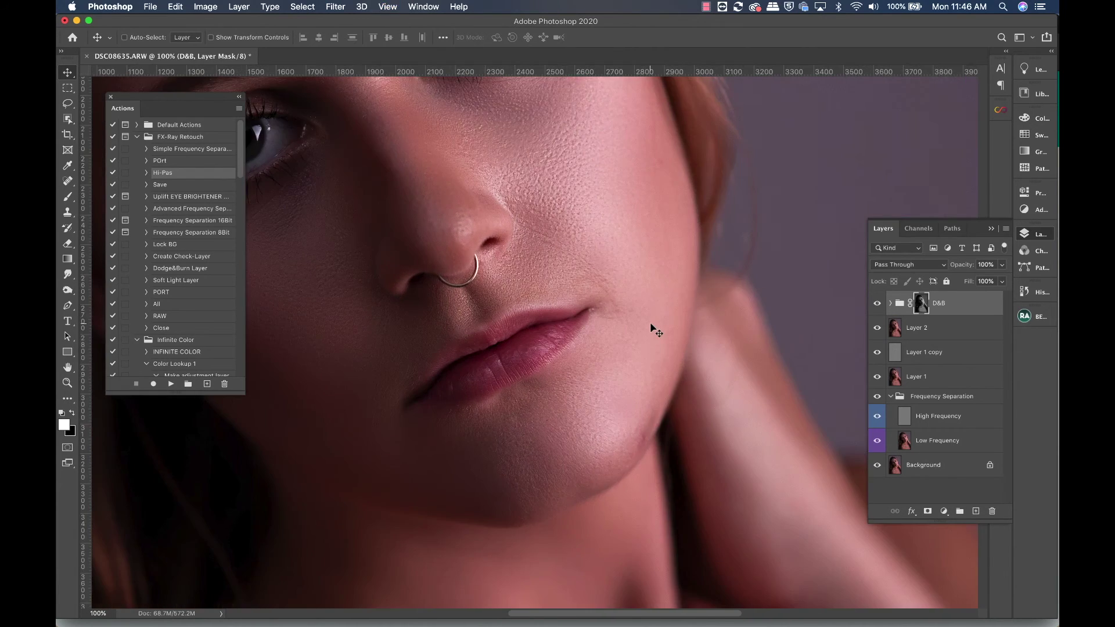
{"action": "key", "text": "super+plus"}
{"action": "key", "text": "super+minus"}
{"action": "key", "text": "super+minus"}
{"action": "key", "text": "super+minus"}
{"action": "key", "text": "super+plus"}
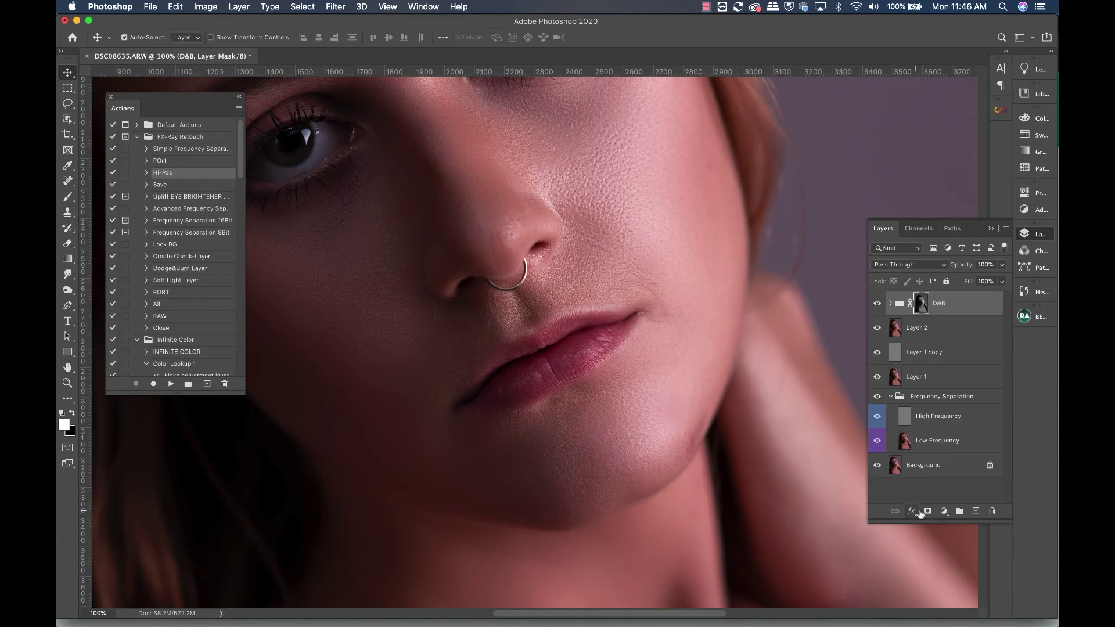
{"action": "left_click", "coordinate": [944, 511]}
- Add a white Solid Color fill layer
{"action": "left_click", "coordinate": [962, 523]}
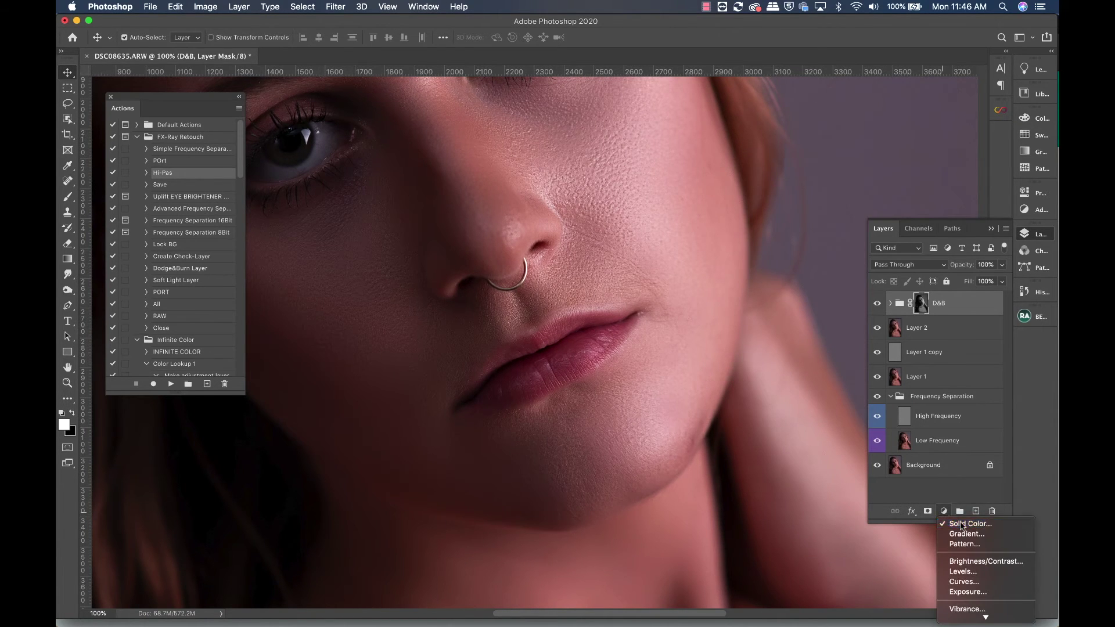
{"action": "left_click_drag", "start_coordinate": [764, 278], "coordinate": [730, 156]}
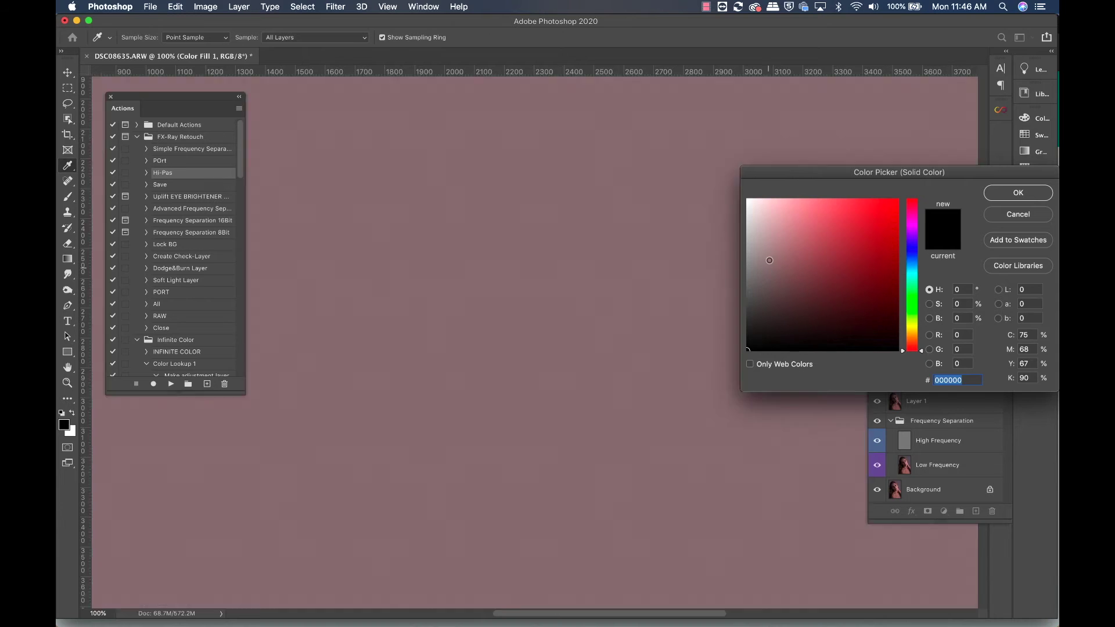
{"action": "left_click", "coordinate": [1010, 190]}
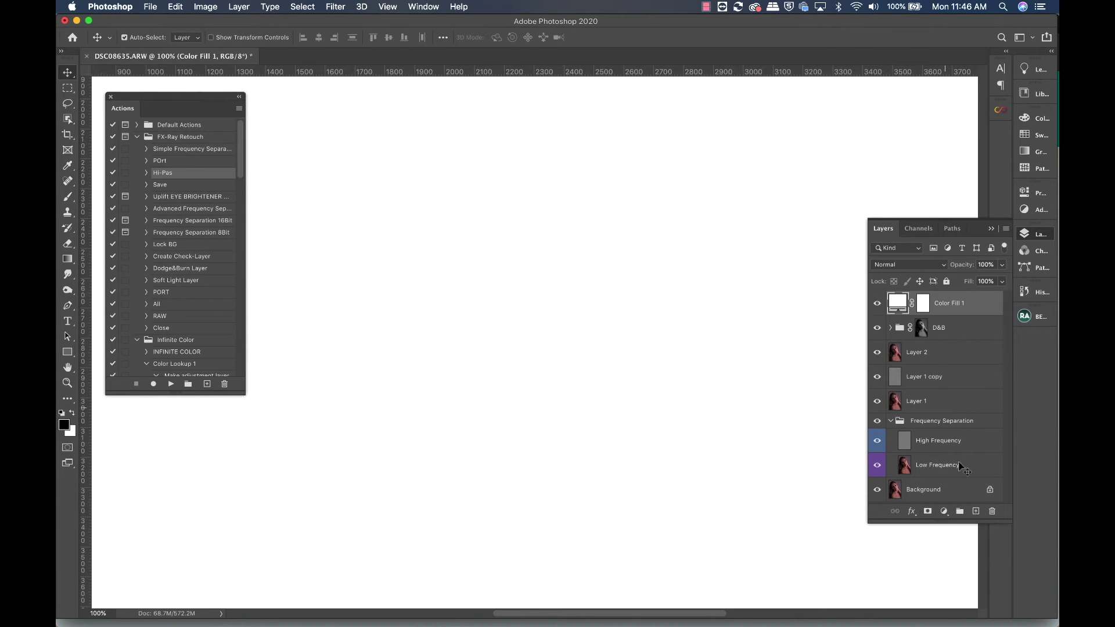
- Set the fill's Blend If Underlying Layer range to a split 91/189
{"action": "left_click", "coordinate": [912, 511]}
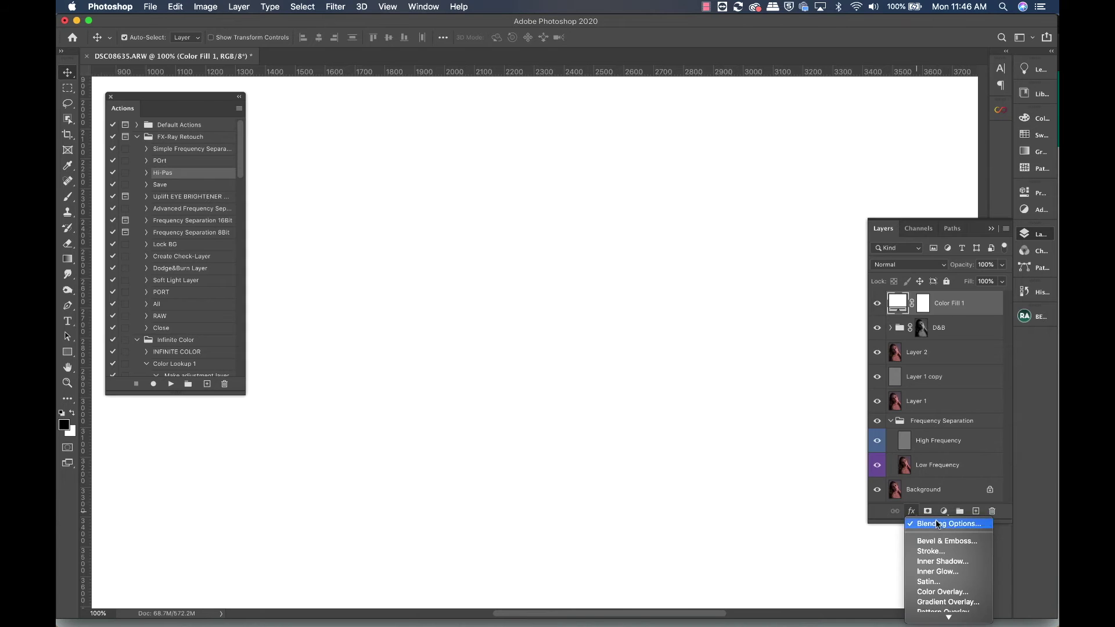
{"action": "left_click", "coordinate": [937, 524]}
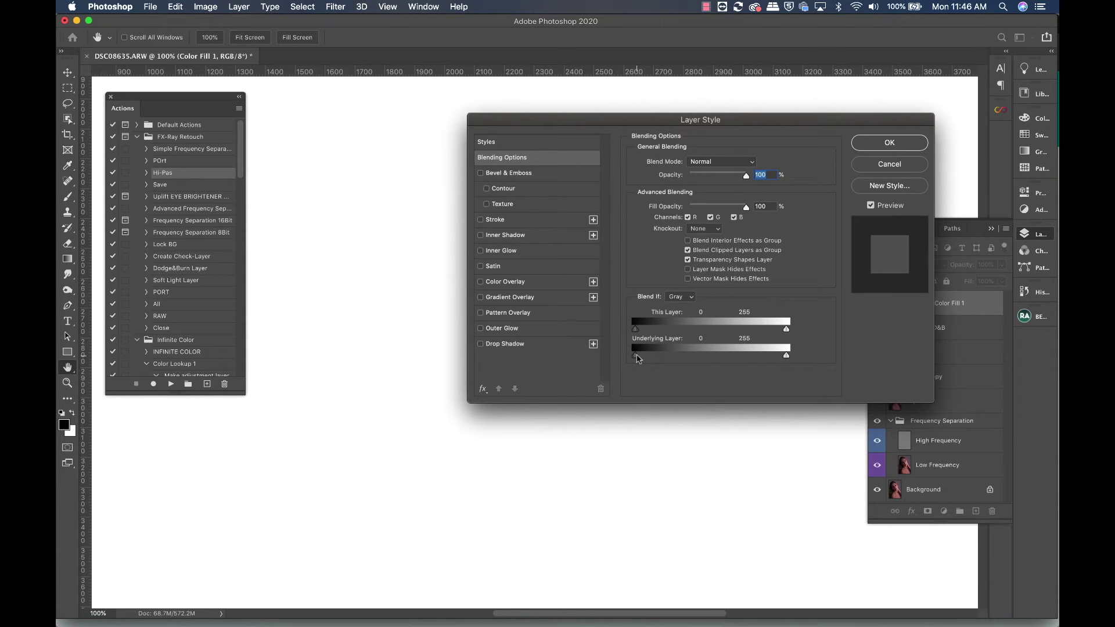
{"action": "left_click_drag", "start_coordinate": [636, 357], "coordinate": [704, 357]}
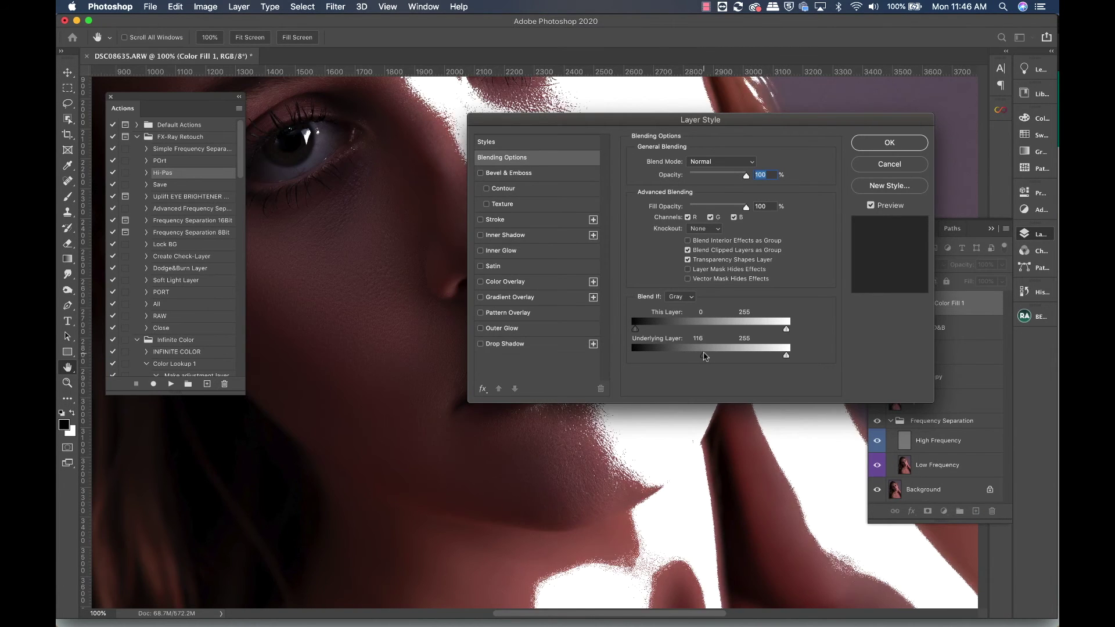
{"action": "left_click_drag", "start_coordinate": [669, 123], "coordinate": [660, 4]}
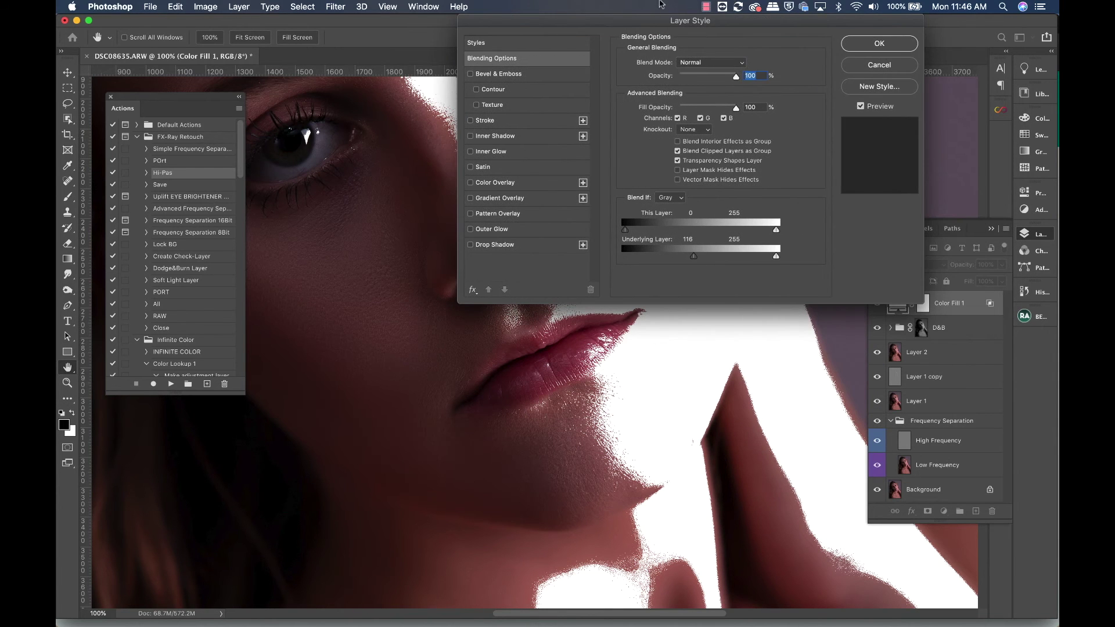
{"action": "left_click_drag", "start_coordinate": [694, 258], "coordinate": [683, 261]}
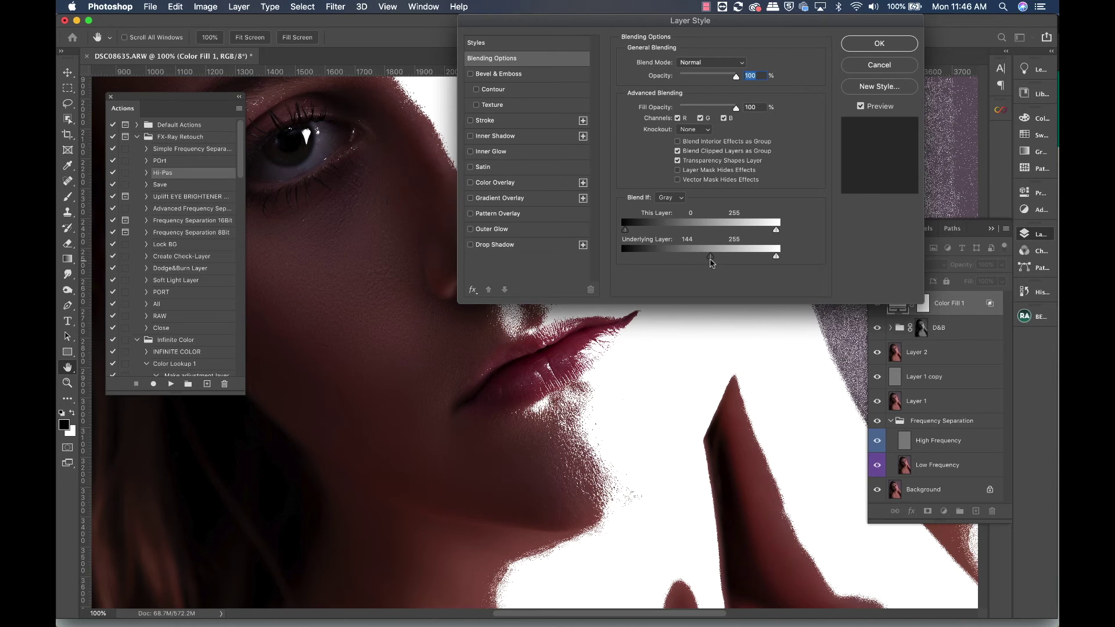
{"action": "left_click_drag", "start_coordinate": [711, 262], "coordinate": [680, 262]}
{"action": "key", "text": "alt"}
{"action": "mouse_move", "coordinate": [727, 259]}
{"action": "left_mouse_down"}
{"action": "mouse_move", "coordinate": [739, 261]}
{"action": "mouse_move", "coordinate": [676, 262]}
{"action": "left_mouse_up"}
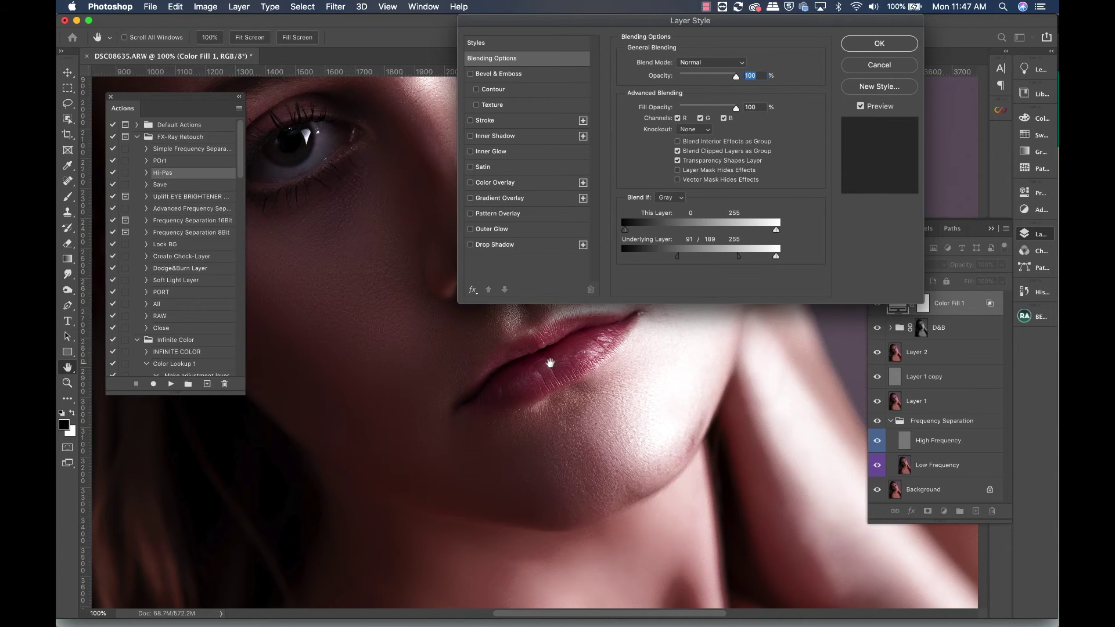
{"action": "left_click", "coordinate": [876, 44]}
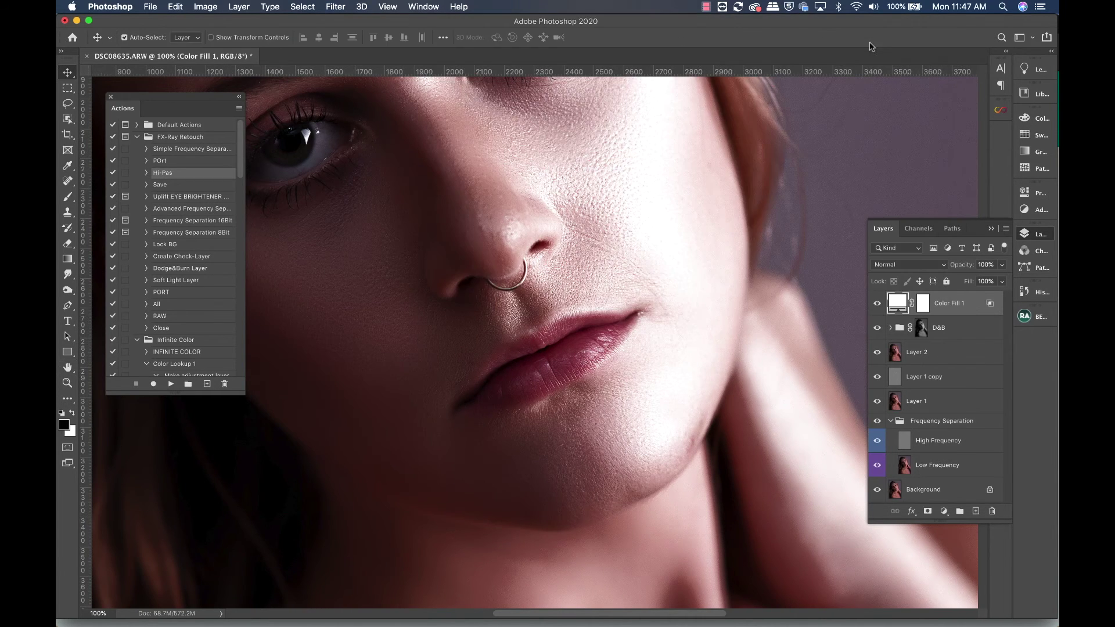
- Invert Color Fill 1's mask and paint white back onto the lips with an 80 px brush
{"action": "left_click", "coordinate": [925, 304]}
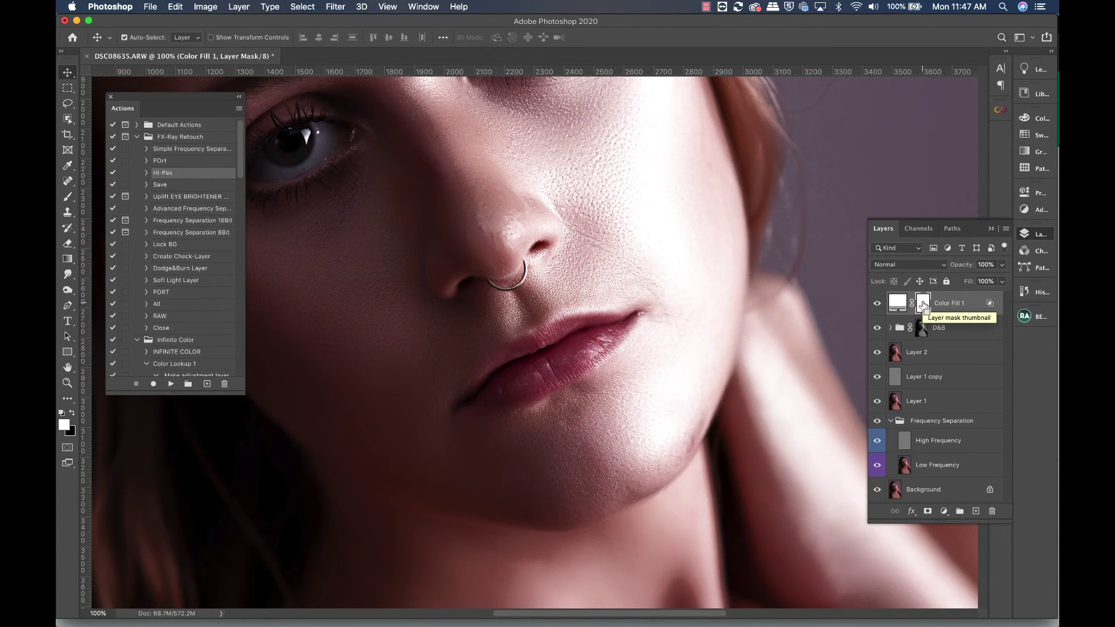
{"action": "key", "text": "ctrl+i"}
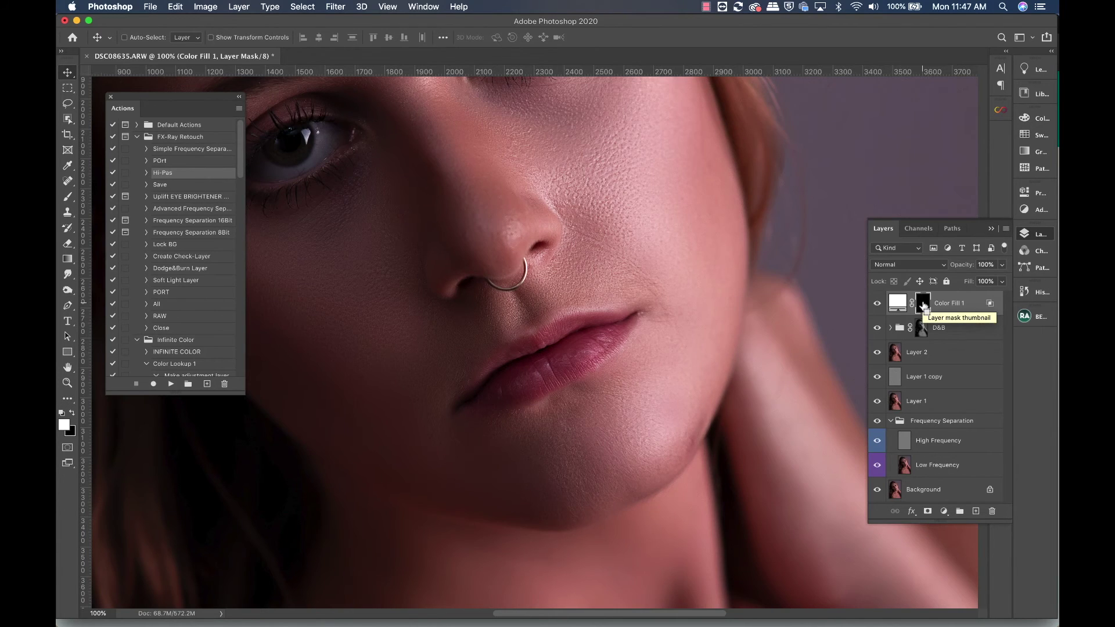
{"action": "key", "text": "ctrl+plus"}
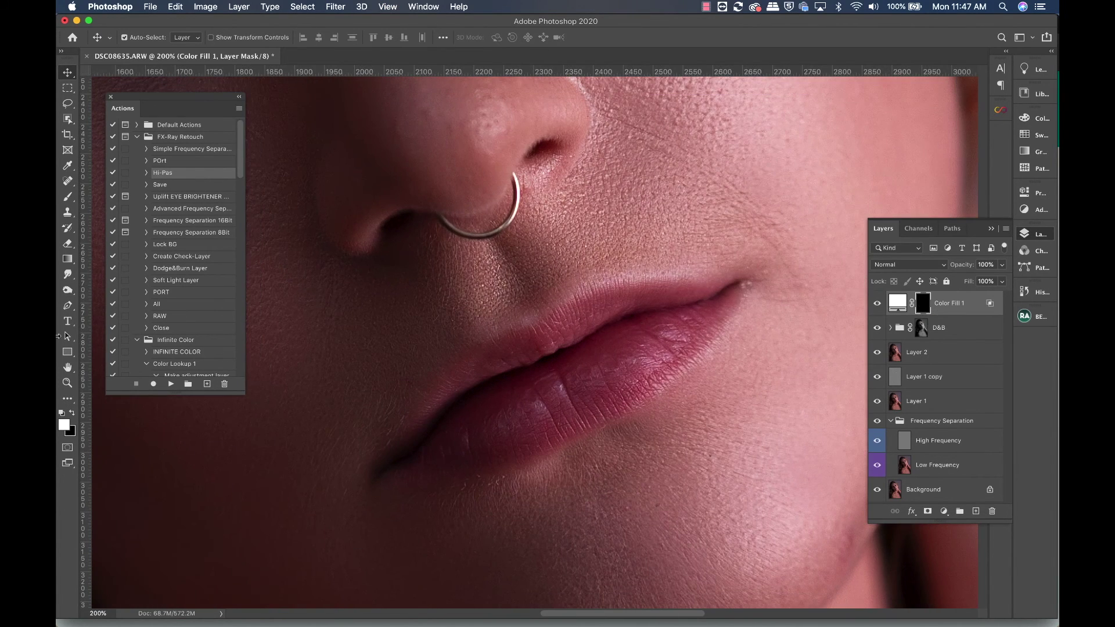
{"action": "left_click", "coordinate": [67, 196]}
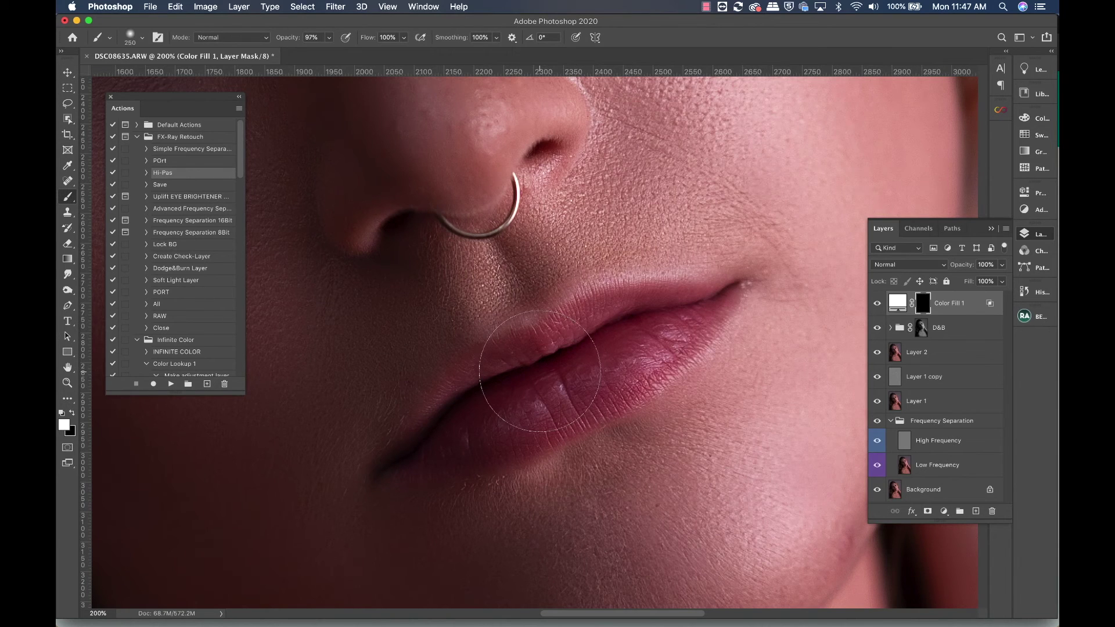
{"action": "key", "text": "bracketleft"}
{"action": "key", "text": "bracketleft"}
{"action": "key", "text": "bracketleft"}
{"action": "left_click_drag", "start_coordinate": [689, 319], "coordinate": [492, 418]}
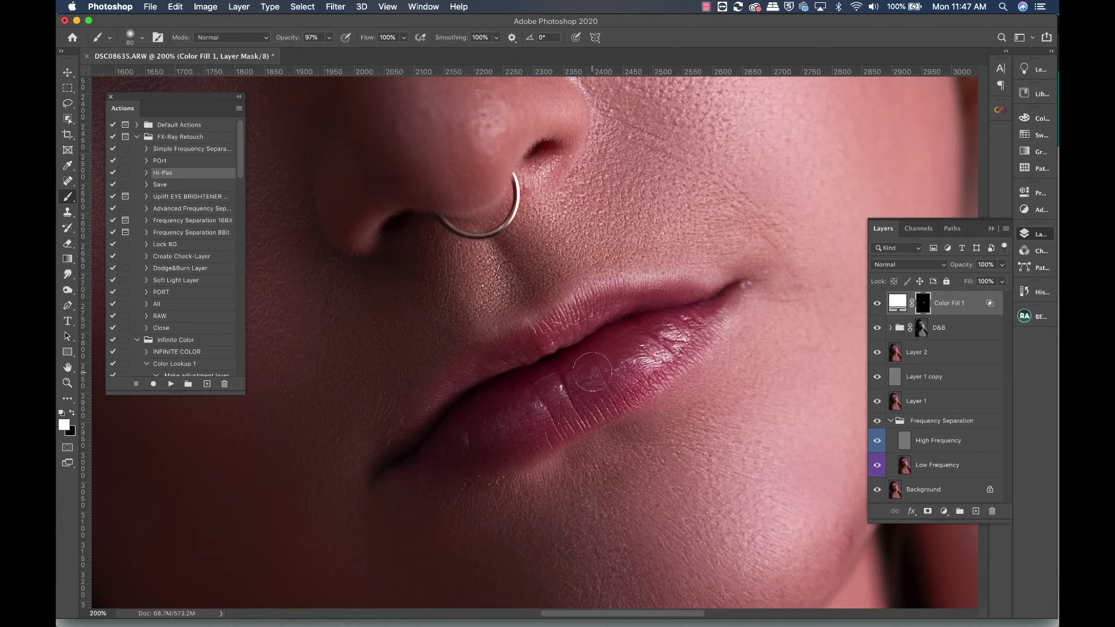
{"action": "left_click", "coordinate": [873, 304]}
- Lower Color Fill 1's opacity to 51%
{"action": "key", "text": "super+minus"}
{"action": "key", "text": "super+minus"}
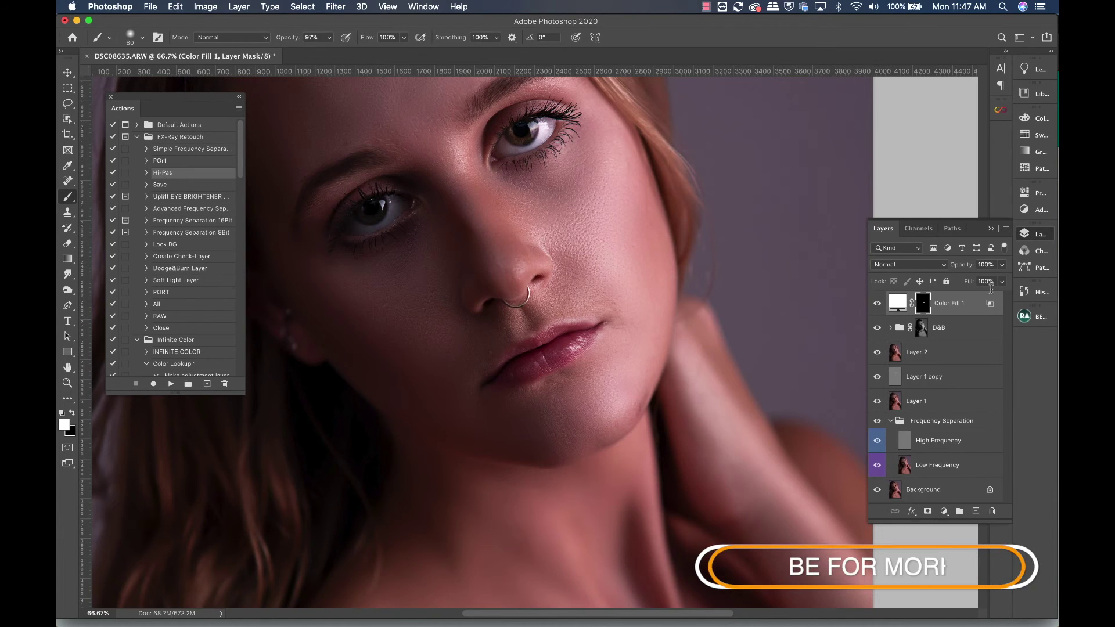
{"action": "left_click", "coordinate": [1000, 266]}
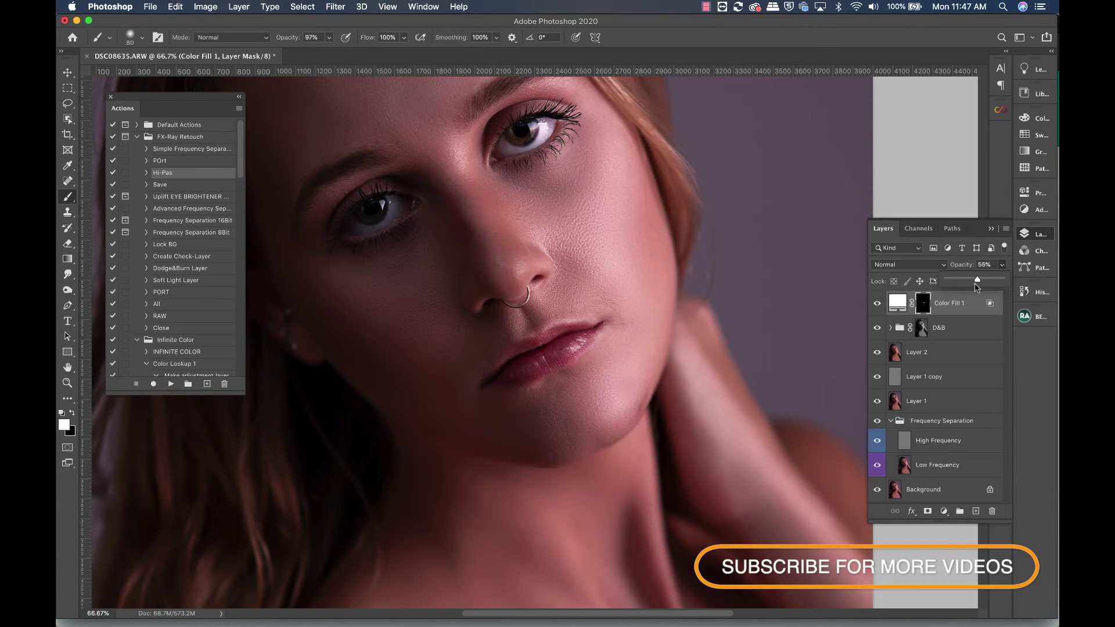
{"action": "left_click_drag", "start_coordinate": [976, 285], "coordinate": [973, 284]}
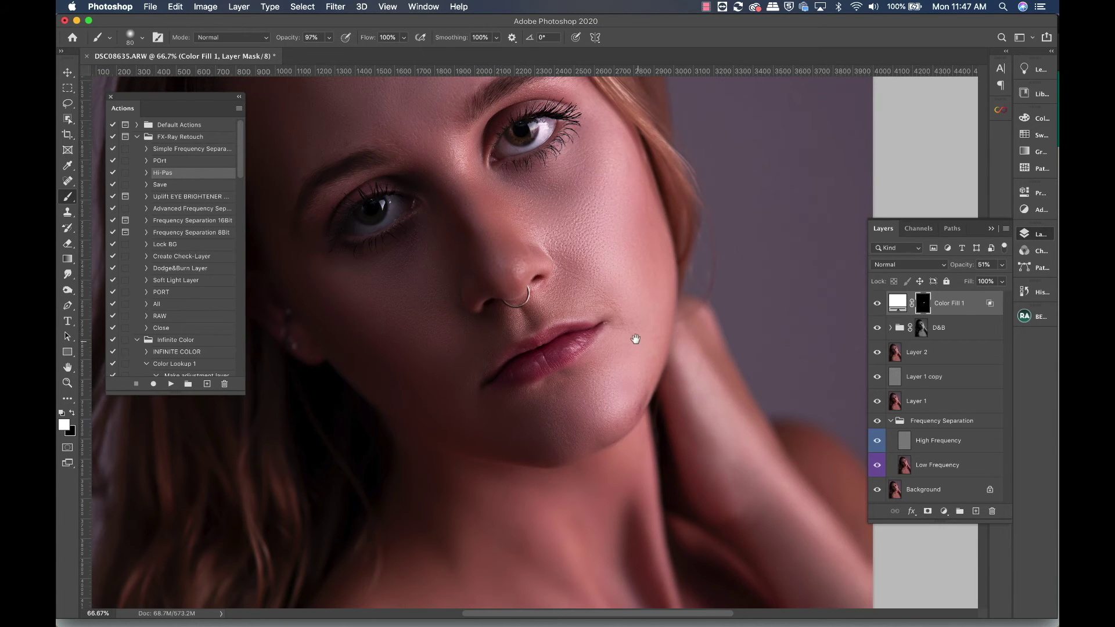
{"action": "left_click_drag", "start_coordinate": [590, 294], "coordinate": [614, 302]}
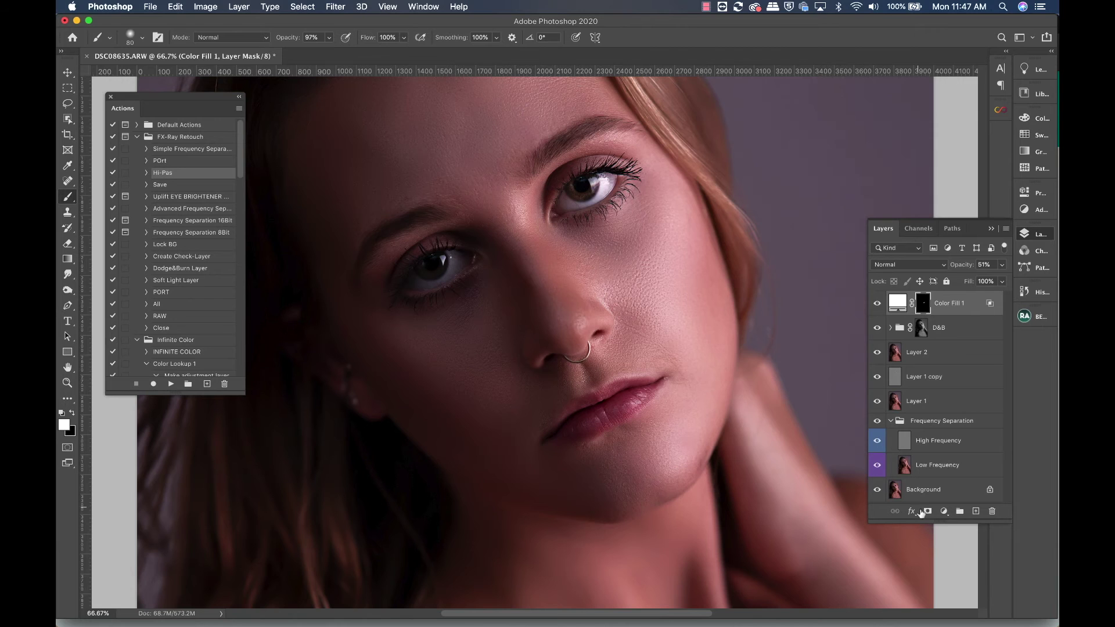
- Add a second white Solid Color fill layer, Color Fill 2
{"action": "left_click", "coordinate": [943, 516]}
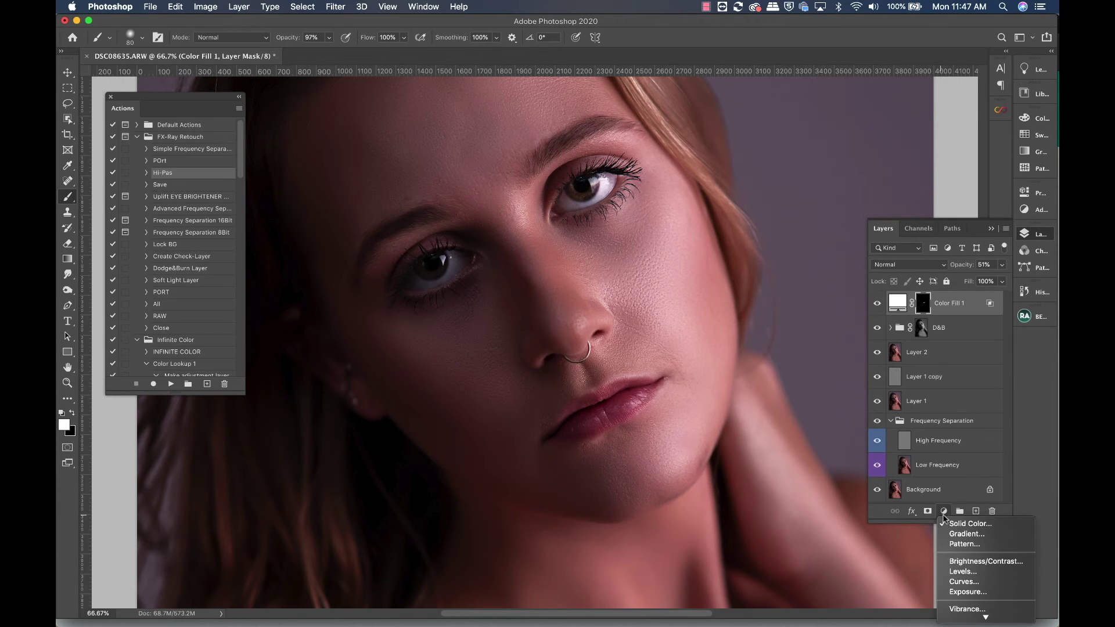
{"action": "left_click", "coordinate": [964, 523]}
{"action": "left_click_drag", "start_coordinate": [791, 260], "coordinate": [720, 185]}
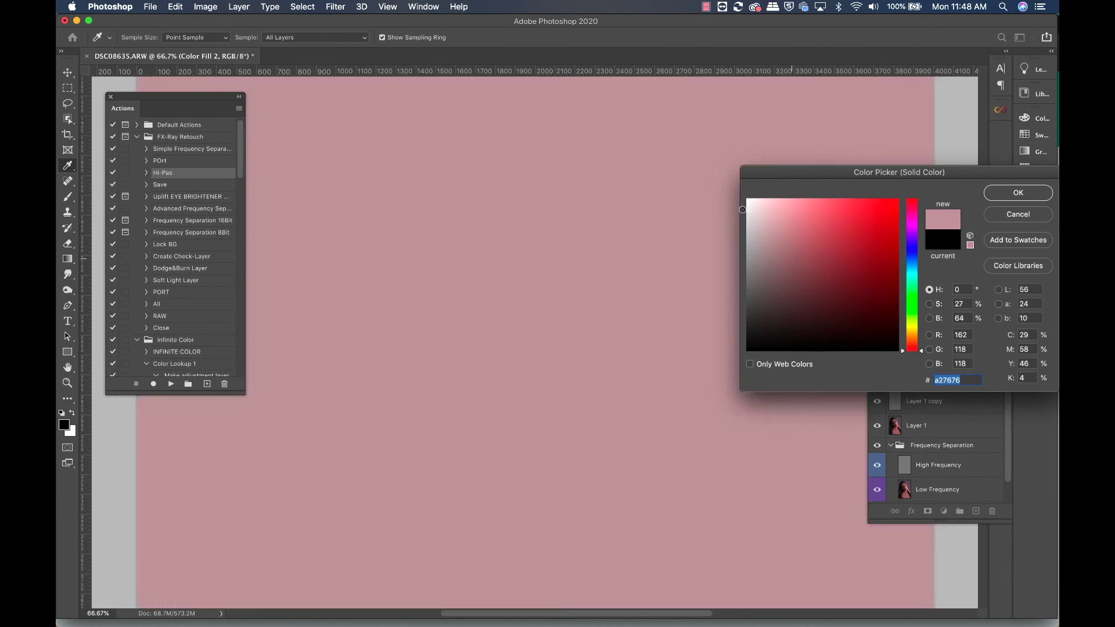
{"action": "left_click", "coordinate": [1003, 198]}
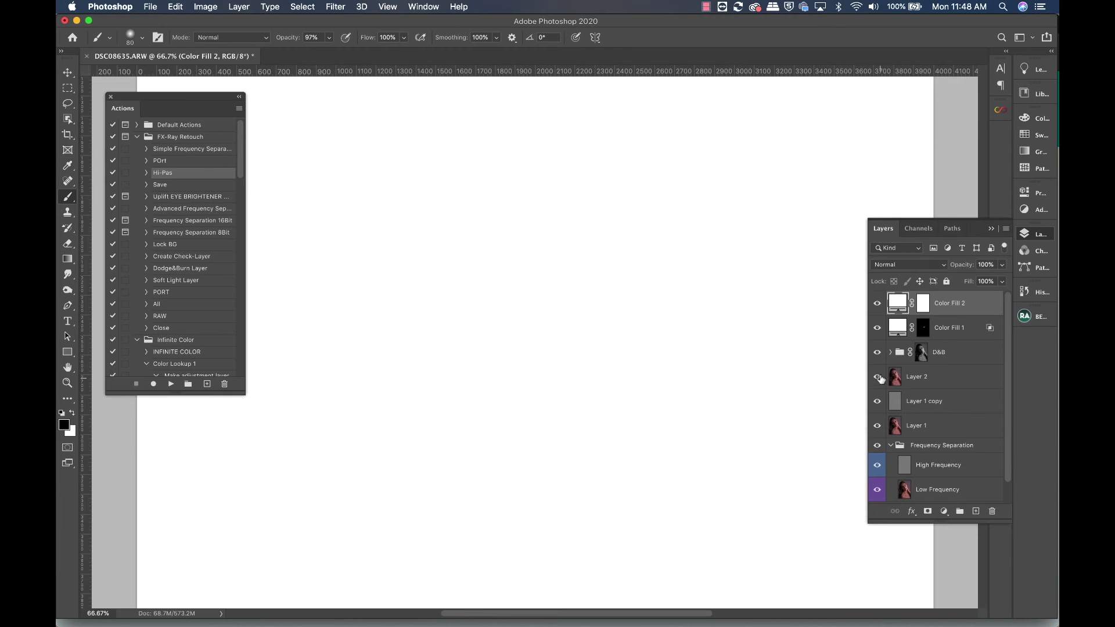
- Set Color Fill 2's Blend If Underlying Layer range to a split 80/192
{"action": "left_click", "coordinate": [909, 510]}
{"action": "left_click", "coordinate": [926, 524]}
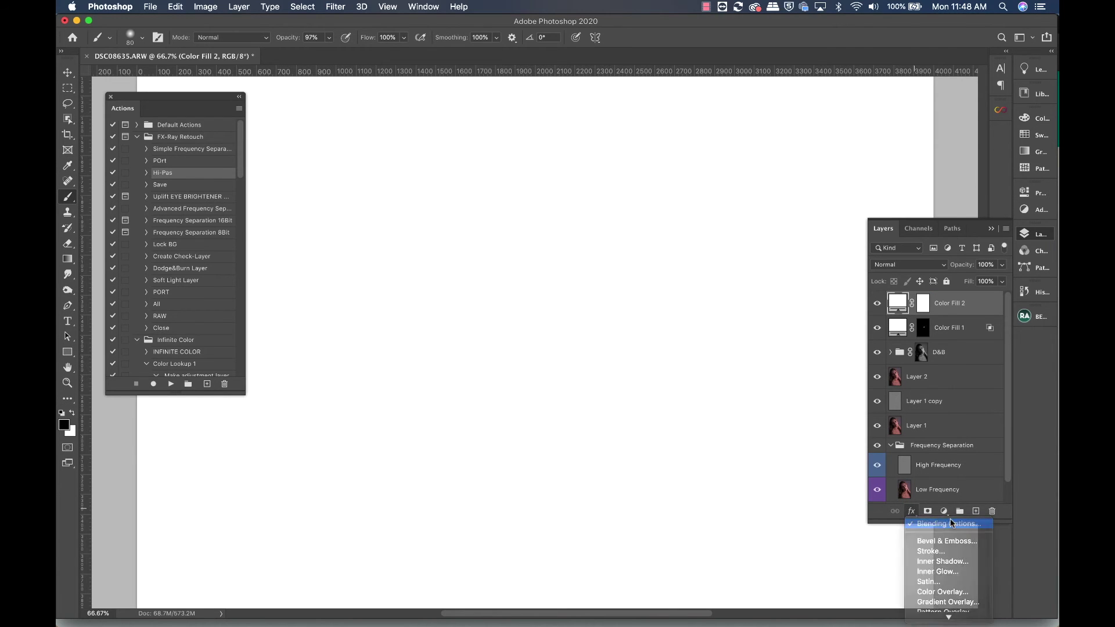
{"action": "left_click_drag", "start_coordinate": [626, 256], "coordinate": [695, 256]}
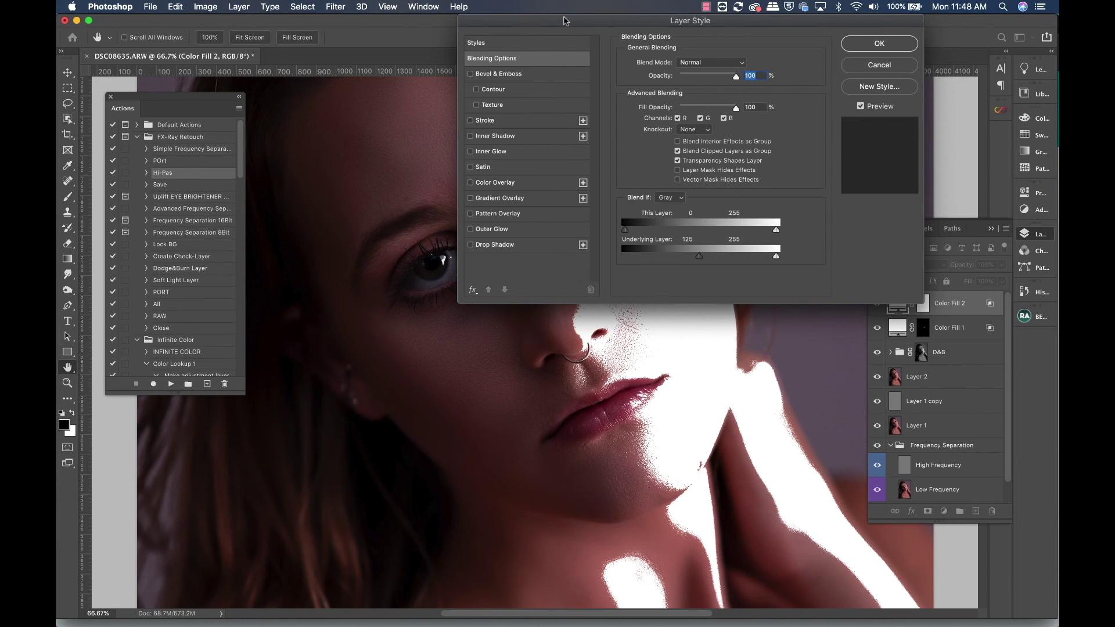
{"action": "left_click_drag", "start_coordinate": [563, 21], "coordinate": [757, 162]}
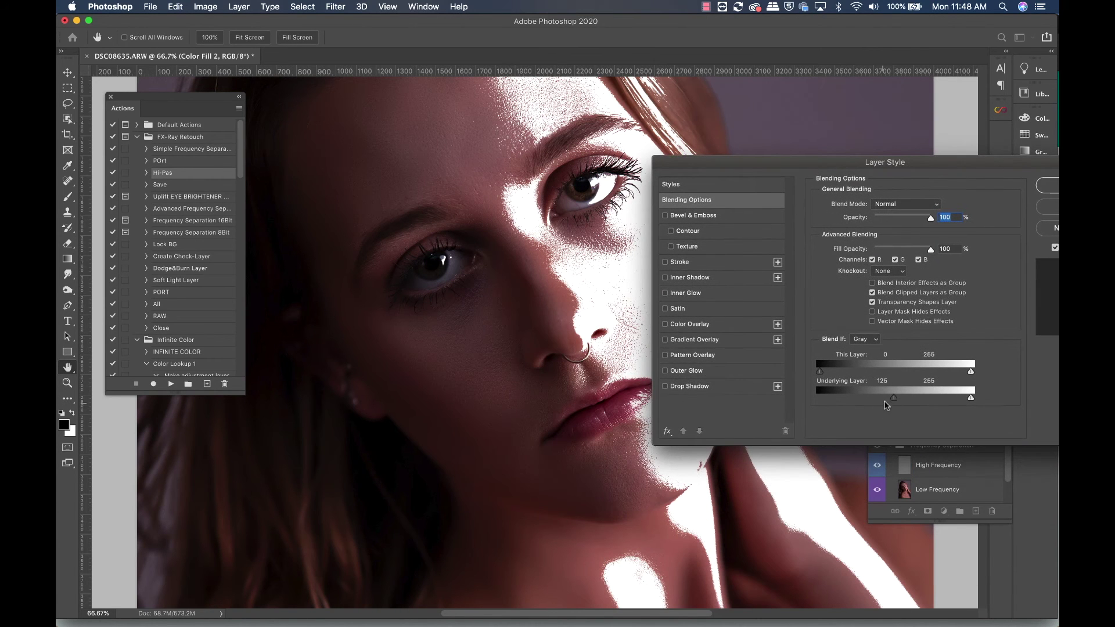
{"action": "left_click_drag", "start_coordinate": [870, 399], "coordinate": [875, 399]}
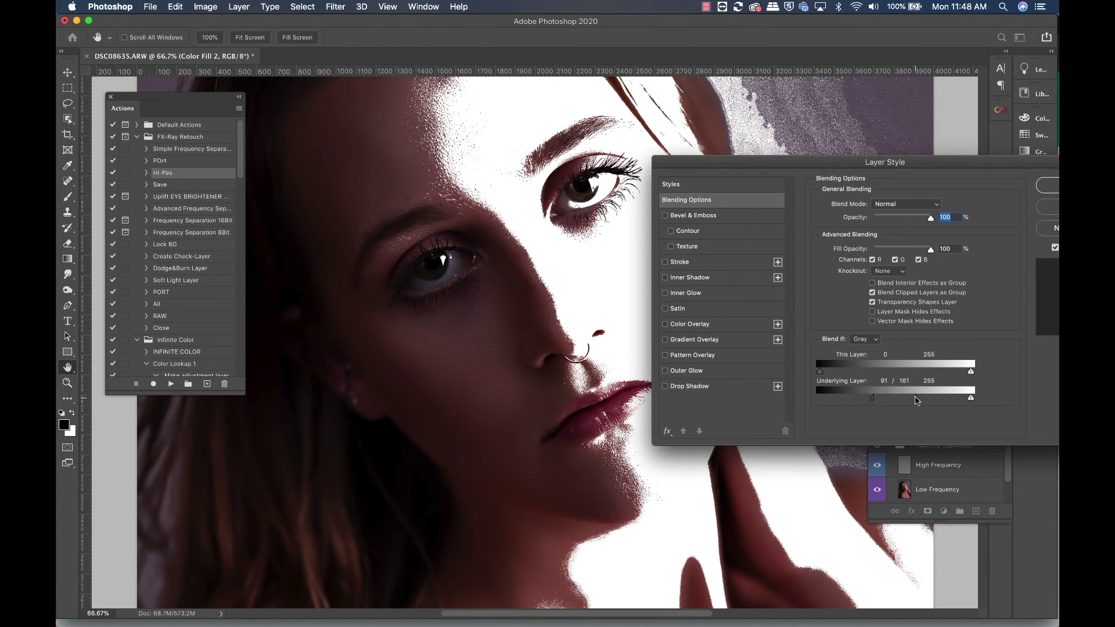
{"action": "left_click_drag", "start_coordinate": [919, 400], "coordinate": [921, 401]}
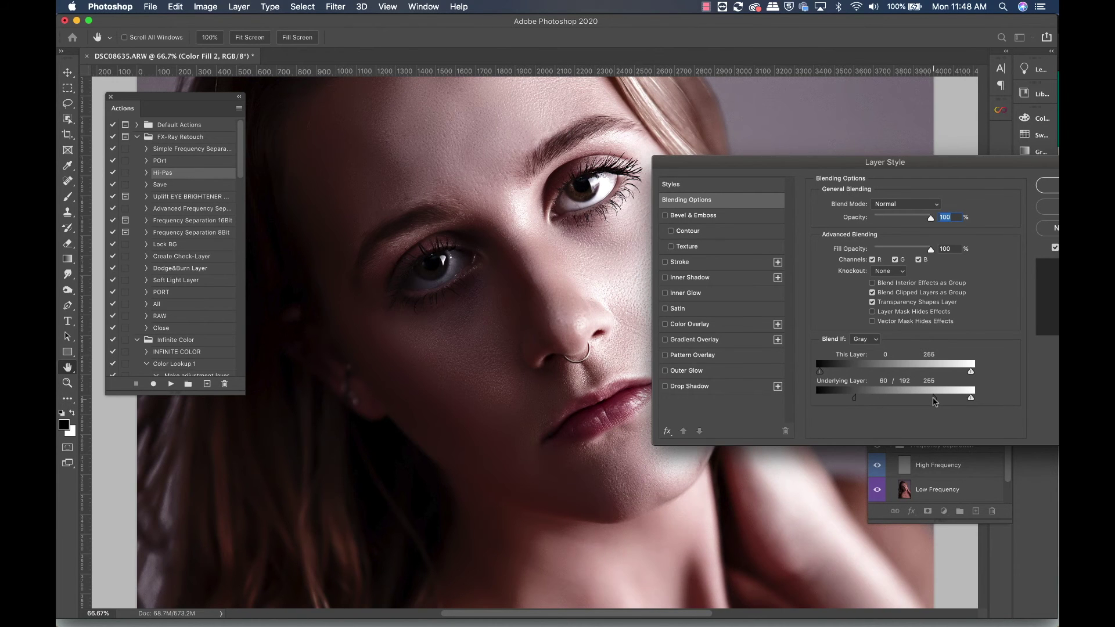
{"action": "left_click", "coordinate": [1047, 186]}
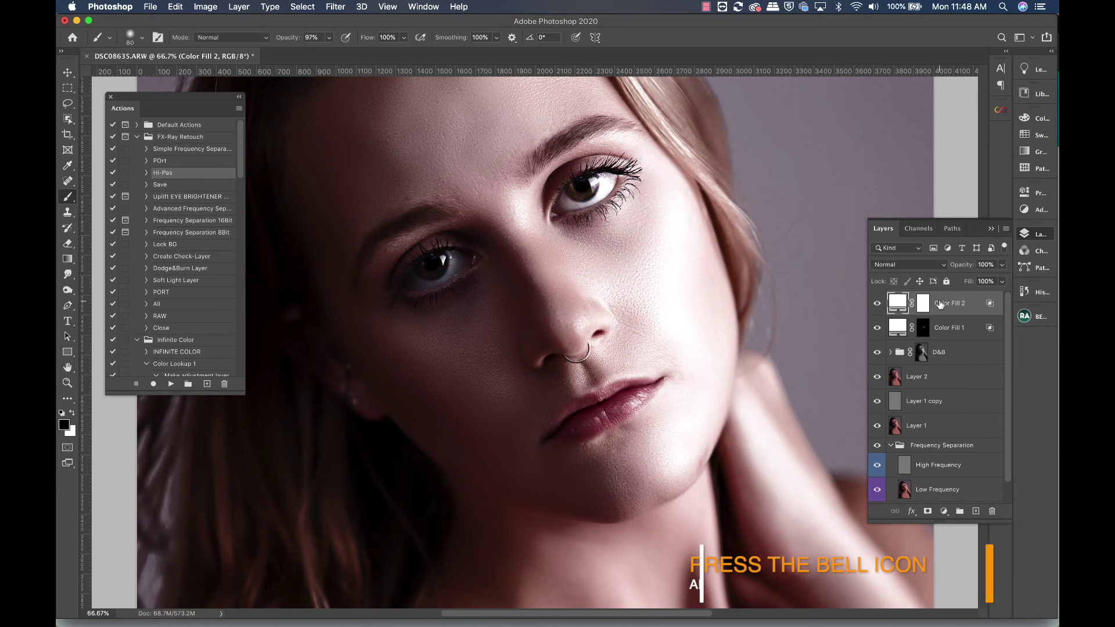
- Invert the Color Fill 2 mask to black with white as the painting colour
{"action": "left_click", "coordinate": [923, 303]}
{"action": "key", "text": "x"}
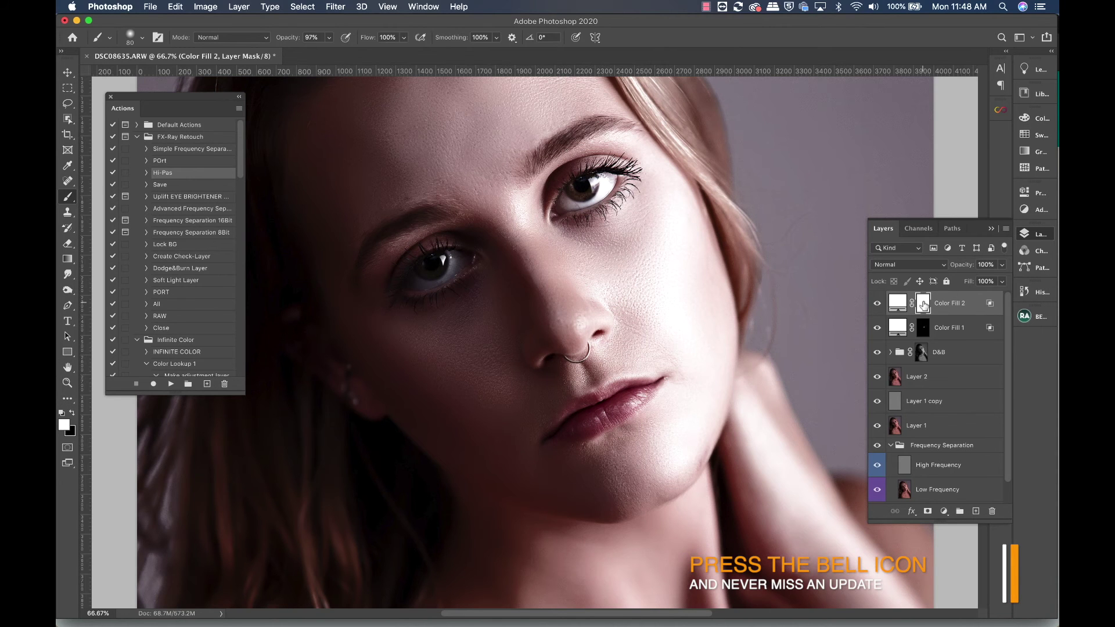
{"action": "key", "text": "ctrl+i"}
{"action": "key", "text": "ctrl+plus"}
{"action": "key", "text": "ctrl+plus"}
{"action": "key", "text": "ctrl+plus"}
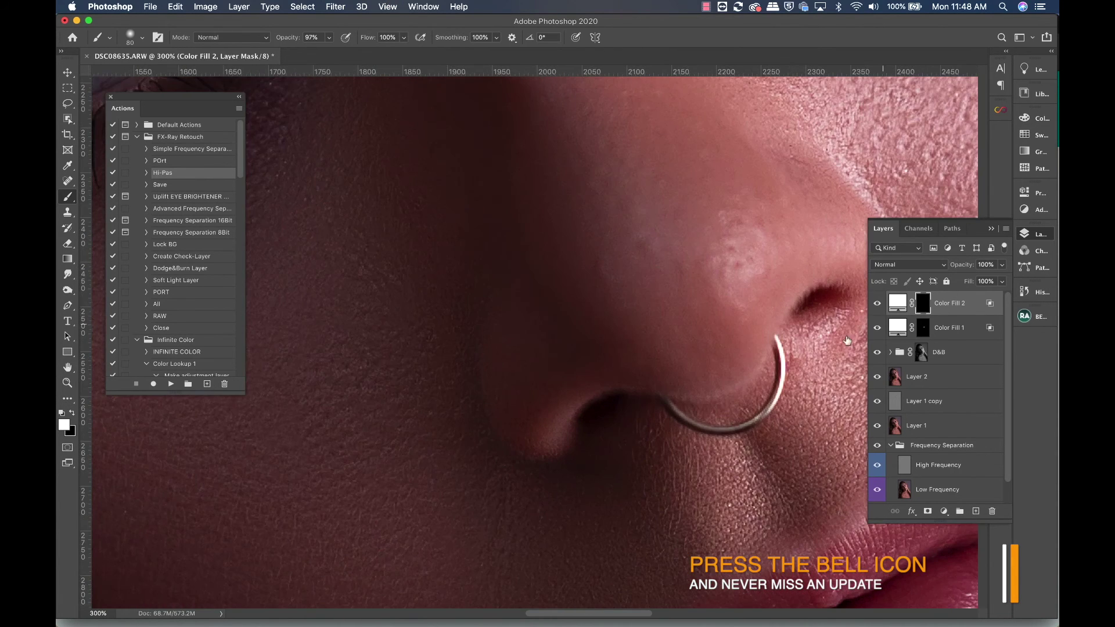
{"action": "left_click_drag", "start_coordinate": [493, 306], "coordinate": [599, 392]}
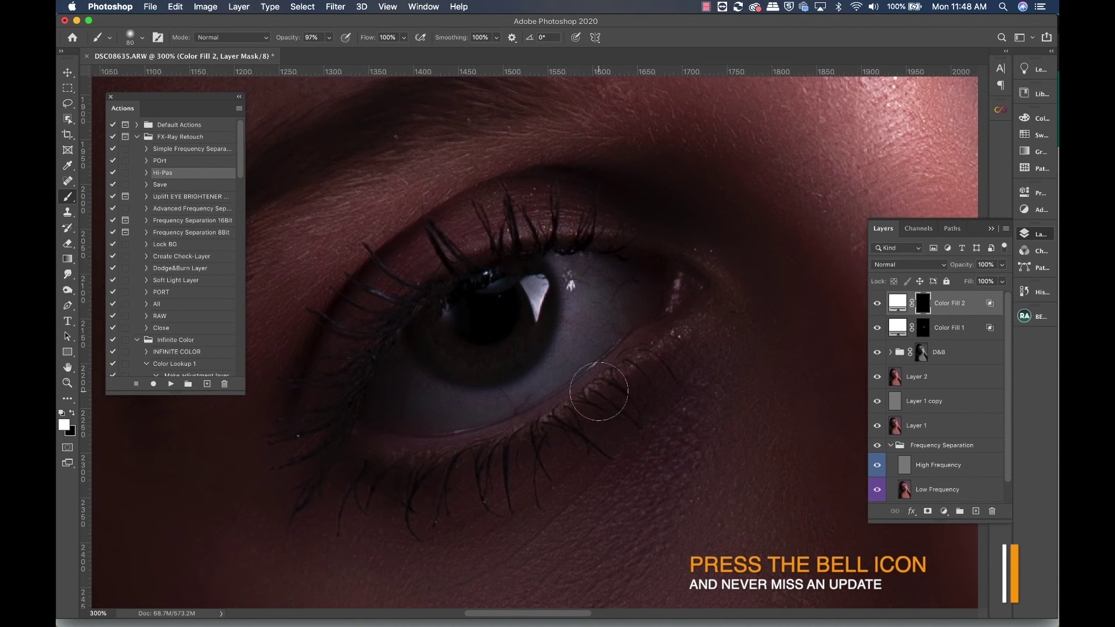
{"action": "key", "text": "bracketleft"}
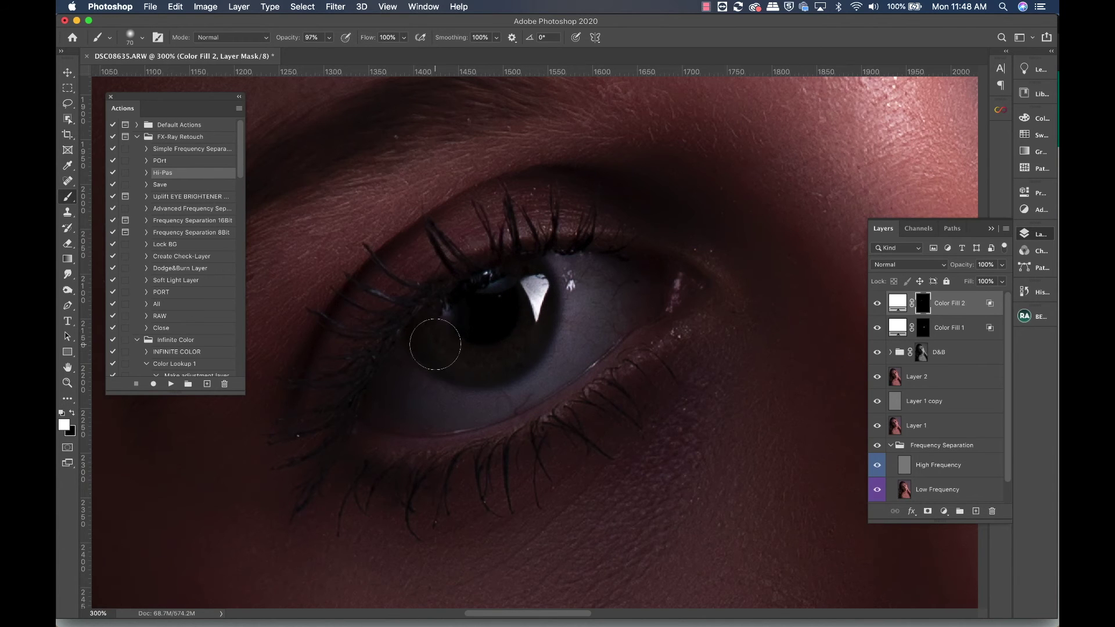
- Paint the white fill back over the eye white and iris, then compare
{"action": "scroll", "coordinate": [668, 304], "scroll_direction": "right", "scroll_amount": 10}
{"action": "scroll", "coordinate": [667, 304], "scroll_direction": "up", "scroll_amount": 7}
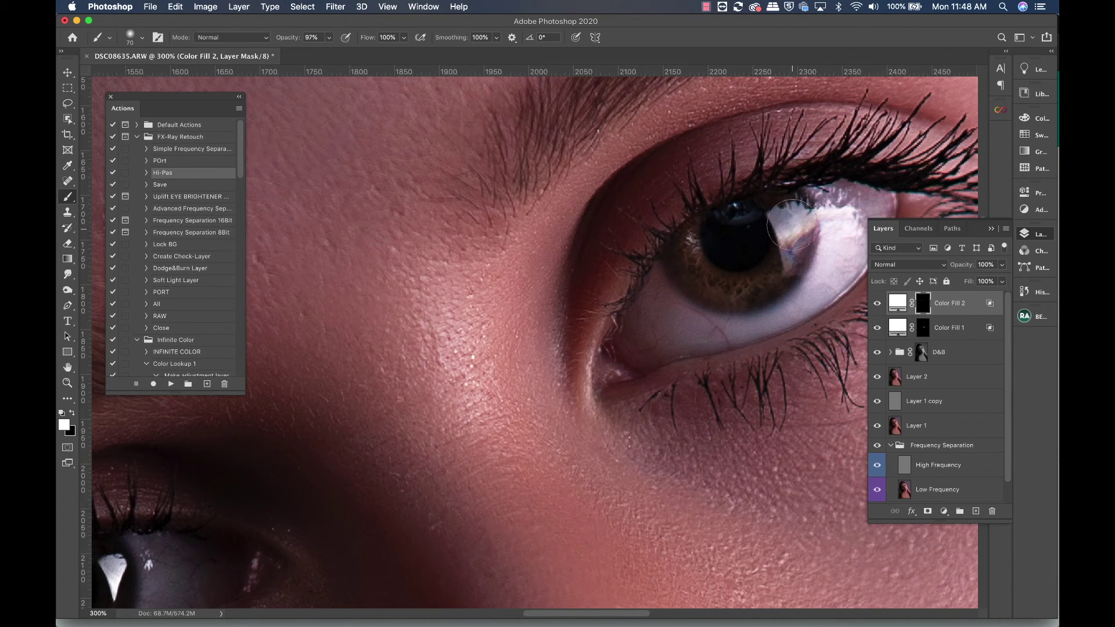
{"action": "mouse_move", "coordinate": [783, 231]}
{"action": "left_mouse_down"}
{"action": "mouse_move", "coordinate": [792, 214]}
{"action": "mouse_move", "coordinate": [773, 273]}
{"action": "left_mouse_up"}
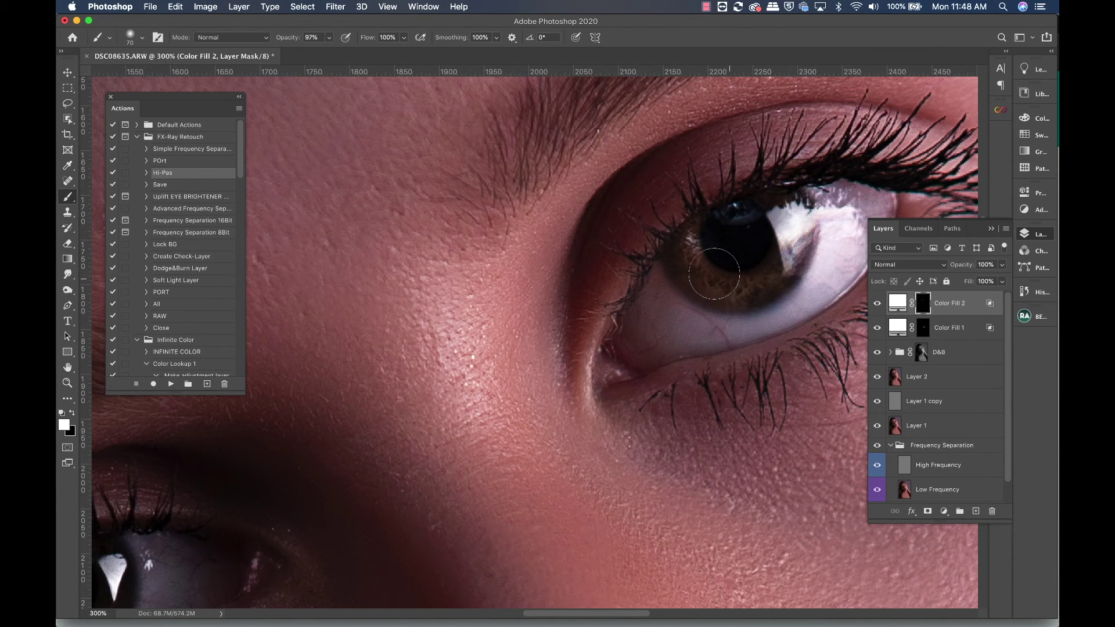
{"action": "left_click_drag", "start_coordinate": [694, 247], "coordinate": [755, 290]}
{"action": "left_click", "coordinate": [877, 304]}
{"action": "left_click", "coordinate": [877, 303]}
{"action": "key", "text": "super+1"}
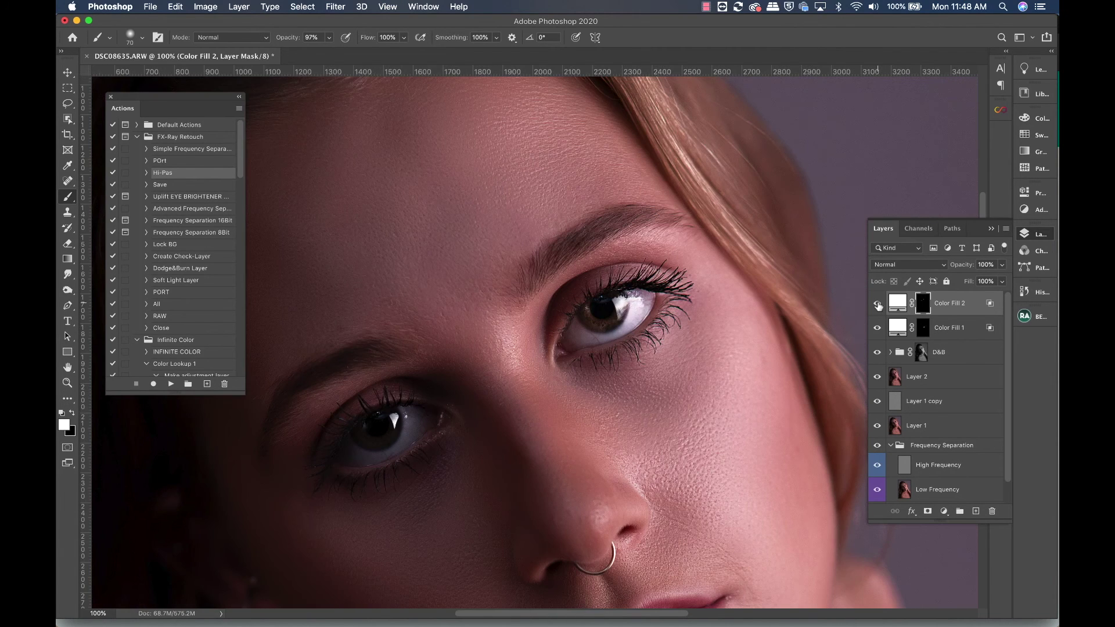
- Lower Color Fill 2's opacity to 39%
{"action": "key", "text": "super+minus"}
{"action": "key", "text": "super+minus"}
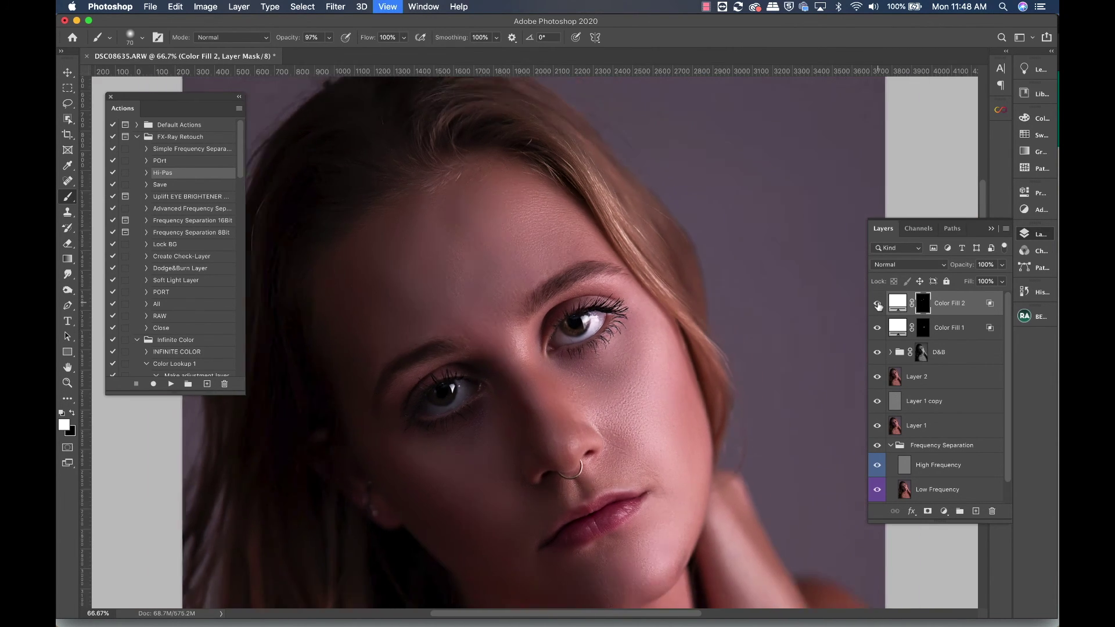
{"action": "key", "text": "super+minus"}
{"action": "key", "text": "super+plus"}
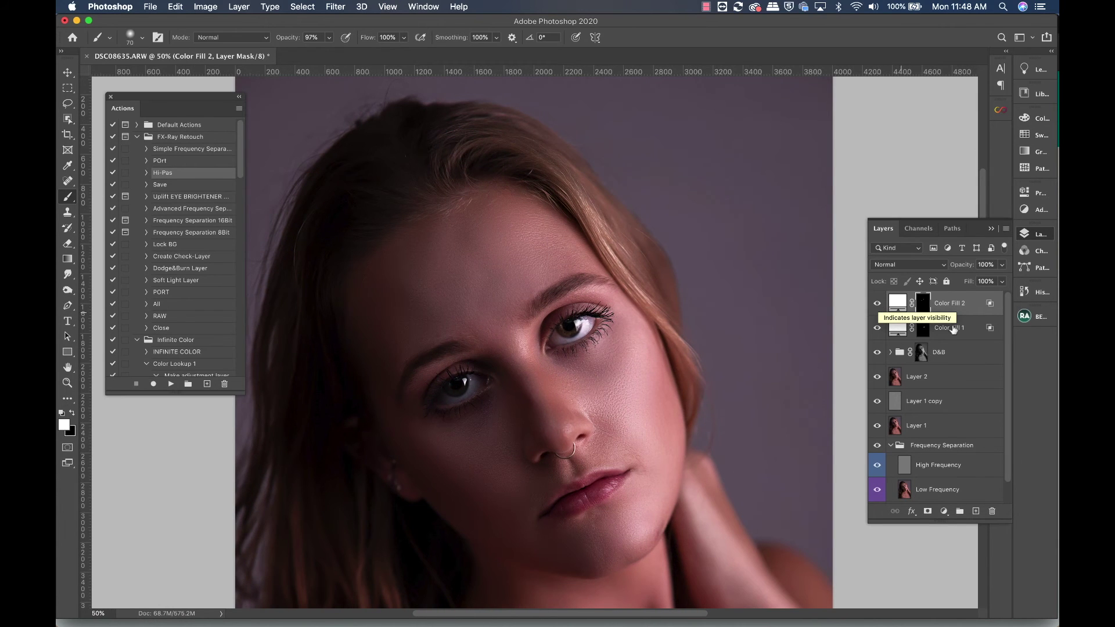
{"action": "left_click", "coordinate": [1001, 264]}
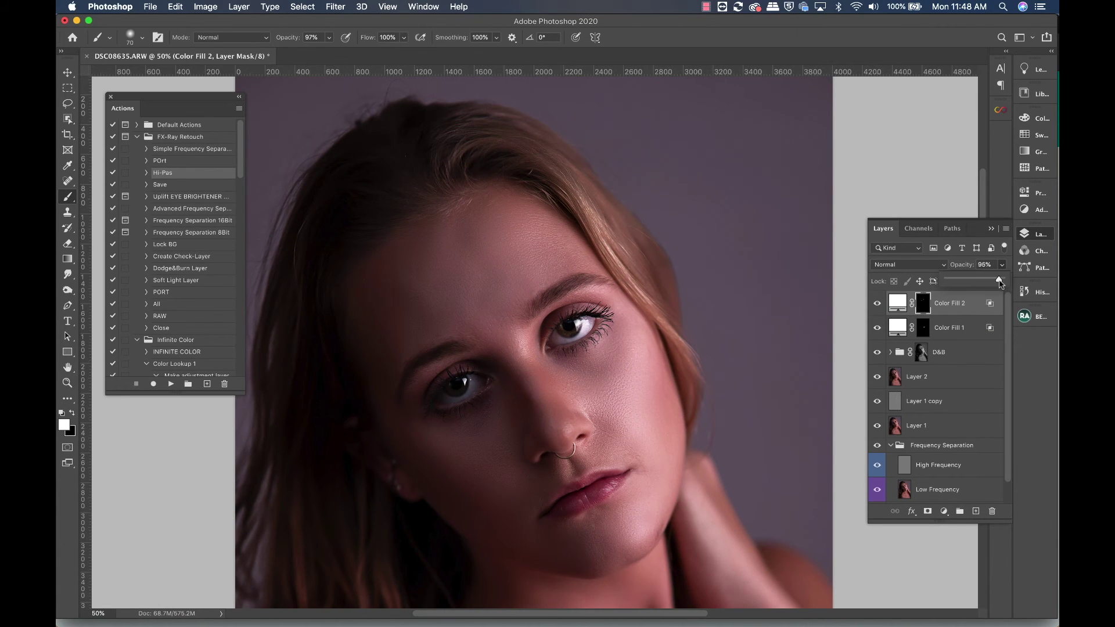
{"action": "left_click_drag", "start_coordinate": [1000, 281], "coordinate": [974, 284]}
{"action": "left_click", "coordinate": [885, 302]}
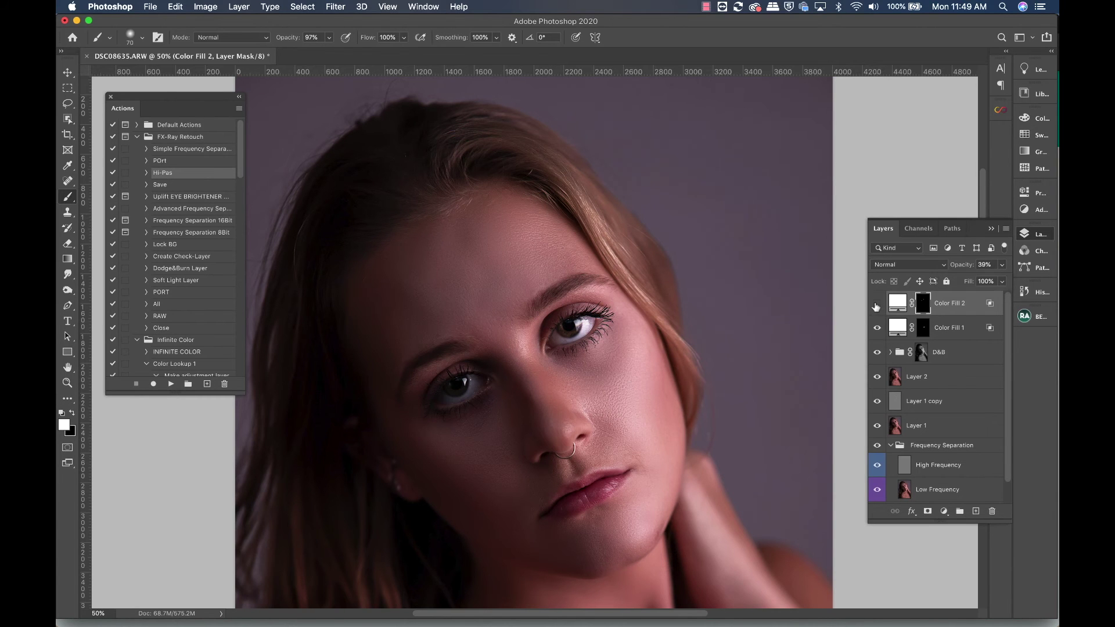
- Toggle Color Fill 2 to compare the eyes, then bring up the adjustment layer list
{"action": "key", "text": "ctrl+plus"}
{"action": "key", "text": "ctrl+plus"}
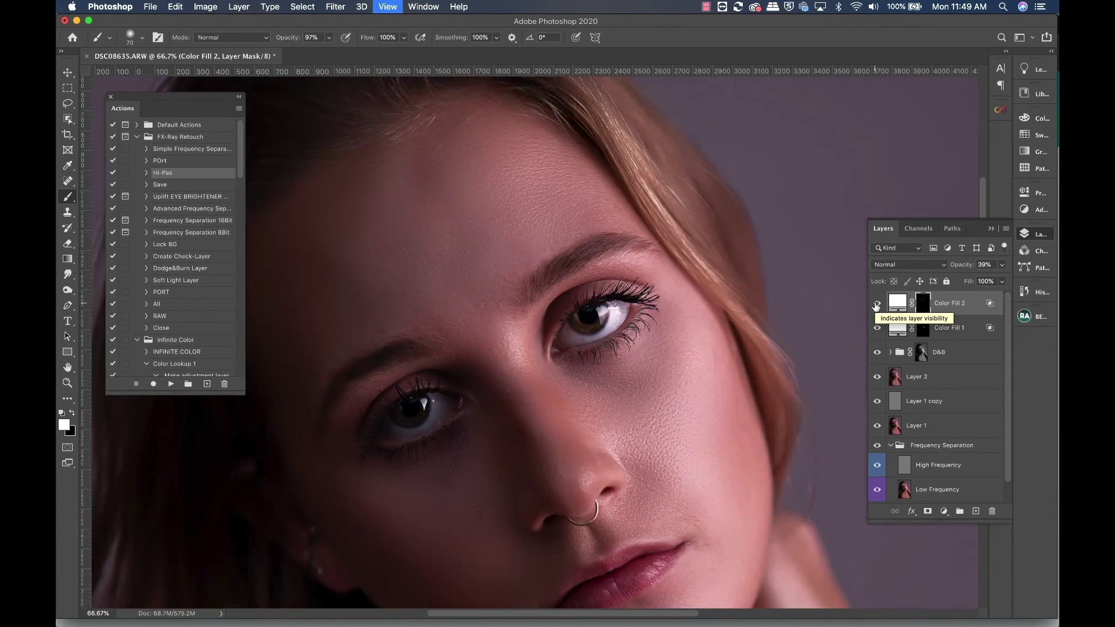
{"action": "scroll", "coordinate": [604, 363], "scroll_direction": "down", "scroll_amount": 2}
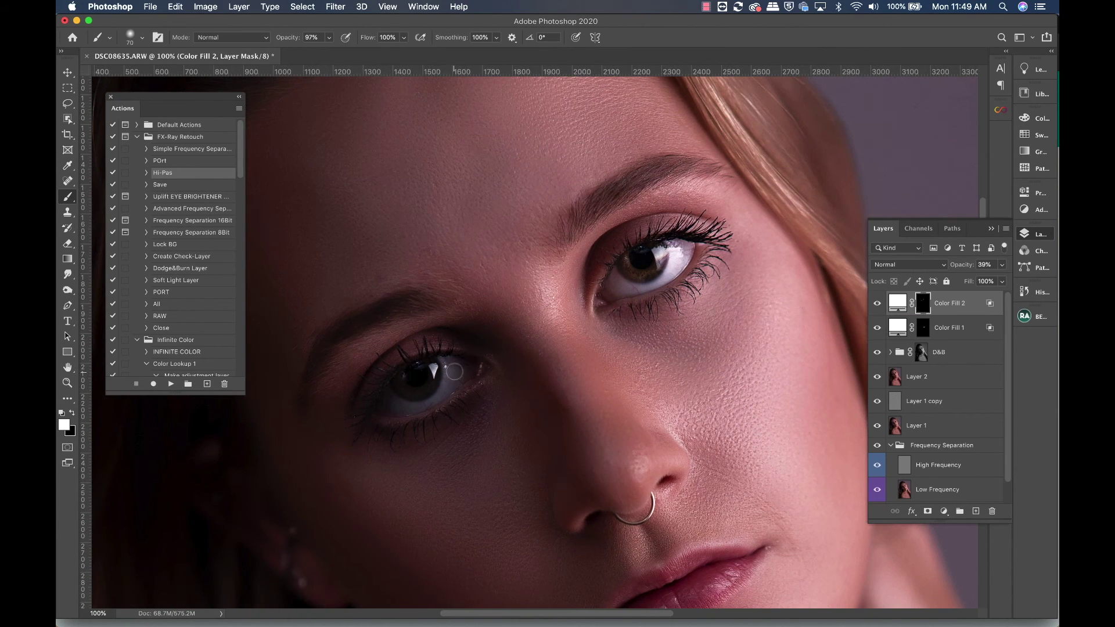
{"action": "left_click", "coordinate": [878, 303]}
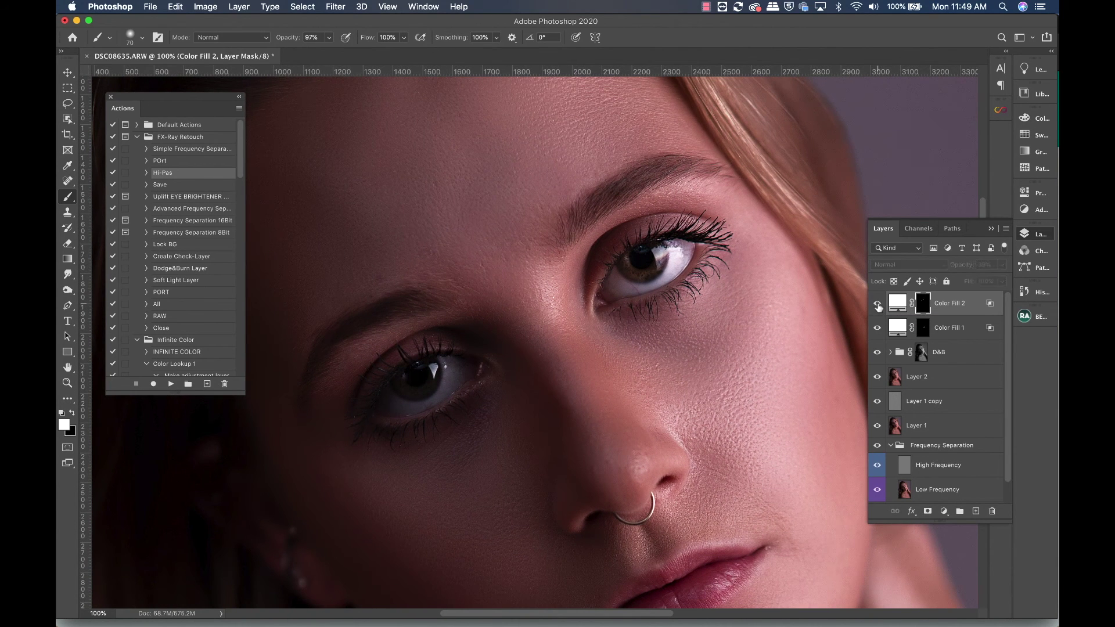
{"action": "left_click", "coordinate": [878, 304]}
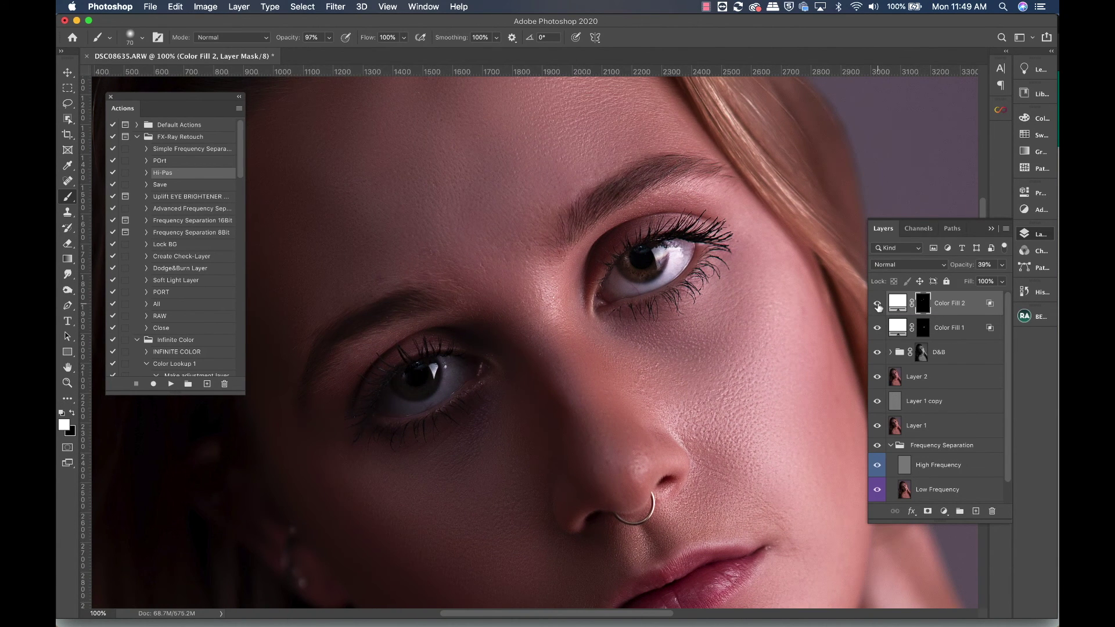
{"action": "left_click", "coordinate": [897, 302]}
{"action": "scroll", "coordinate": [604, 343], "scroll_direction": "down", "scroll_amount": 3}
{"action": "left_click", "coordinate": [944, 511]}
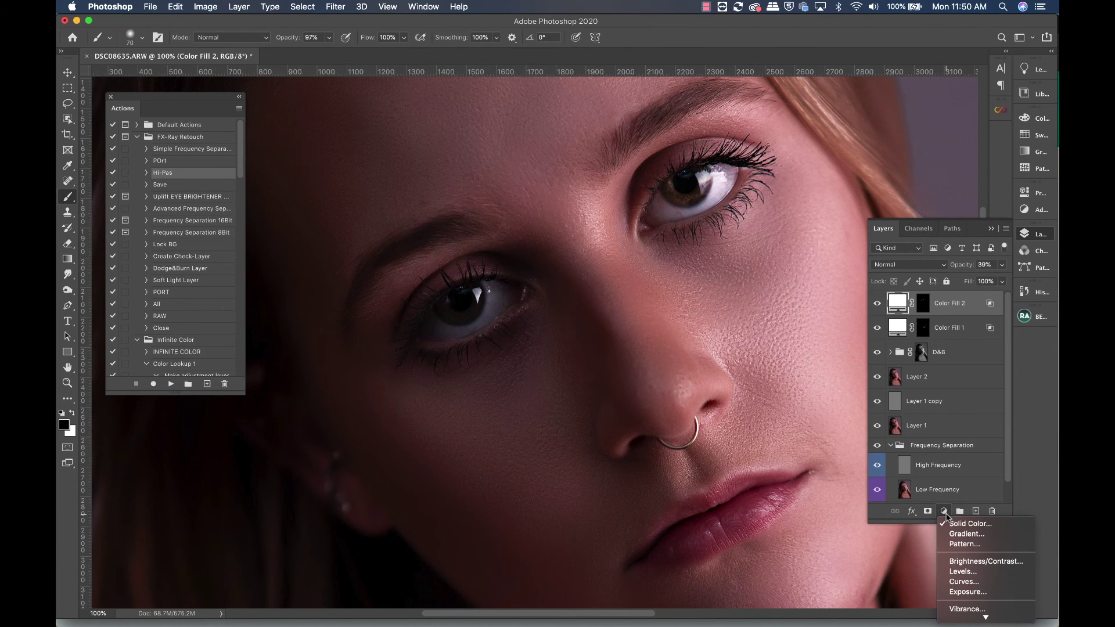
- Add a Brightness/Contrast adjustment layer with Brightness raised to 45
{"action": "left_click", "coordinate": [965, 561]}
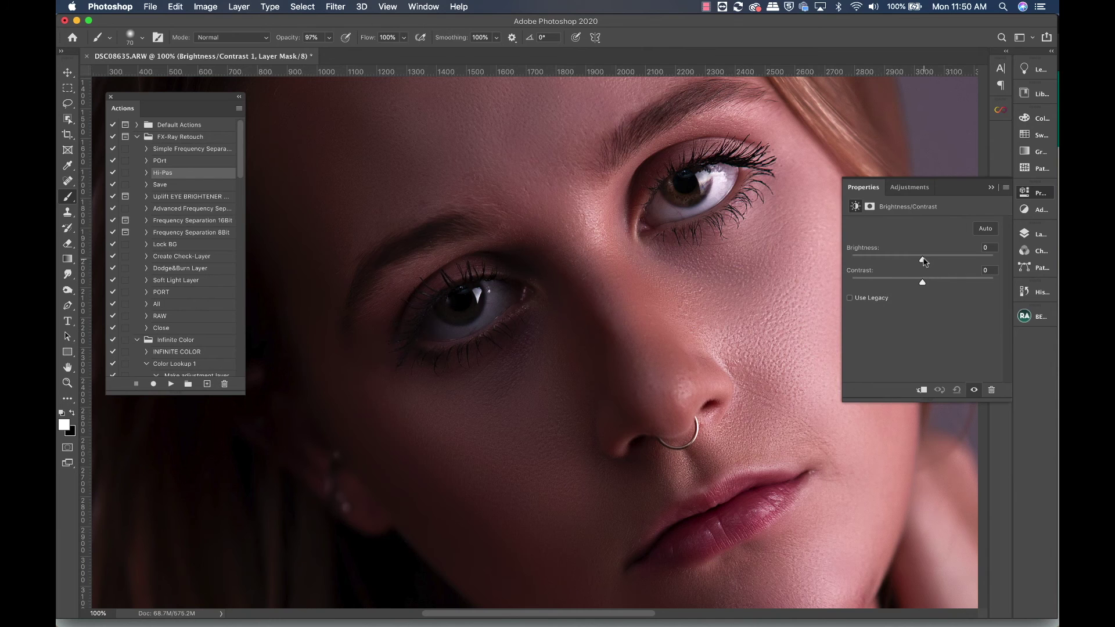
{"action": "left_click_drag", "start_coordinate": [924, 261], "coordinate": [943, 263]}
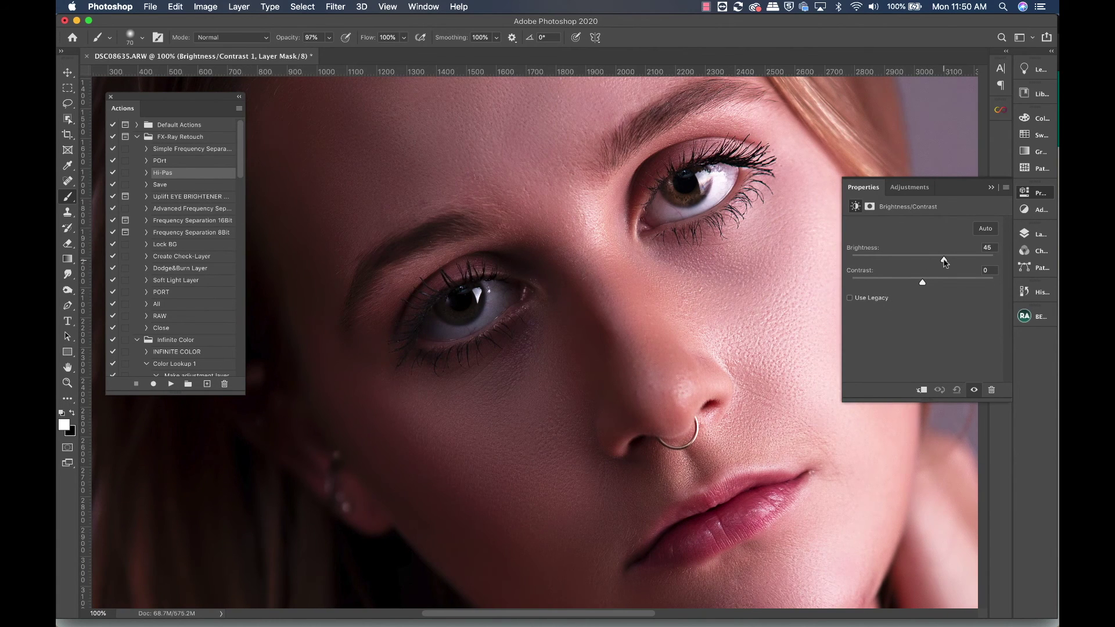
{"action": "left_click", "coordinate": [1033, 235]}
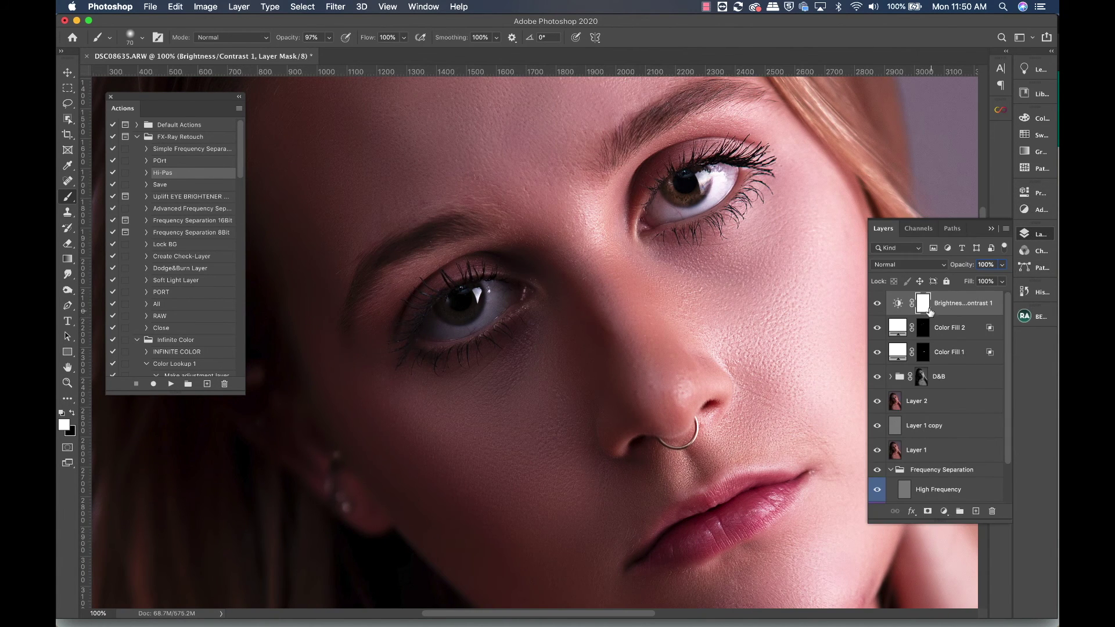
- Invert the Brightness/Contrast 1 mask, paint brightening into the eye whites, set opacity to 90%
{"action": "key", "text": "ctrl+plus"}
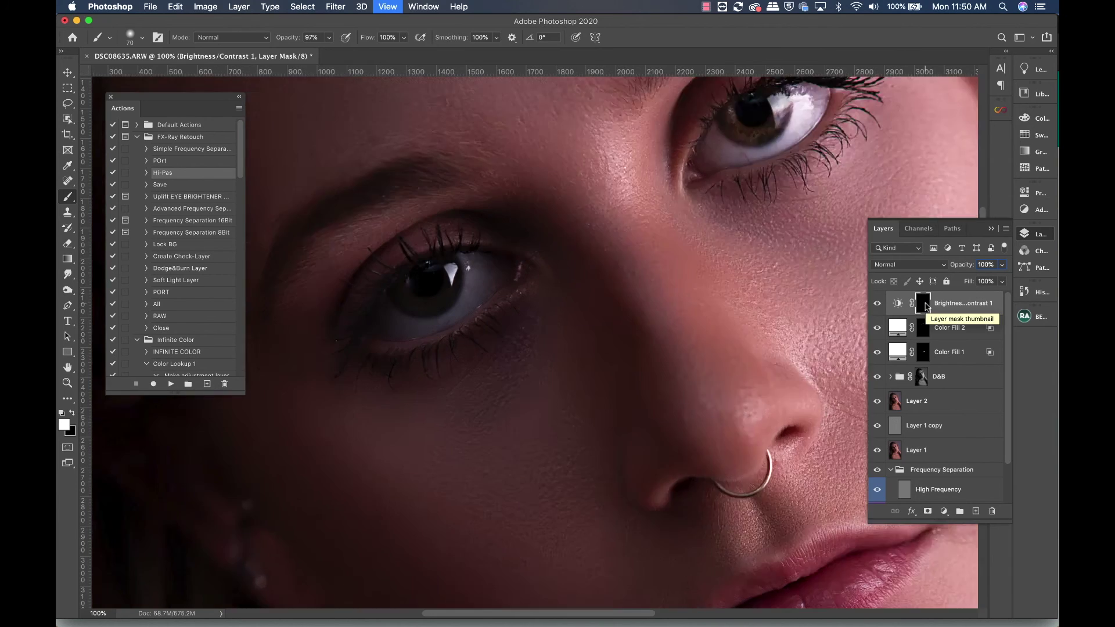
{"action": "key", "text": "ctrl+plus"}
{"action": "key", "text": "ctrl+i"}
{"action": "left_click_drag", "start_coordinate": [531, 274], "coordinate": [586, 288]}
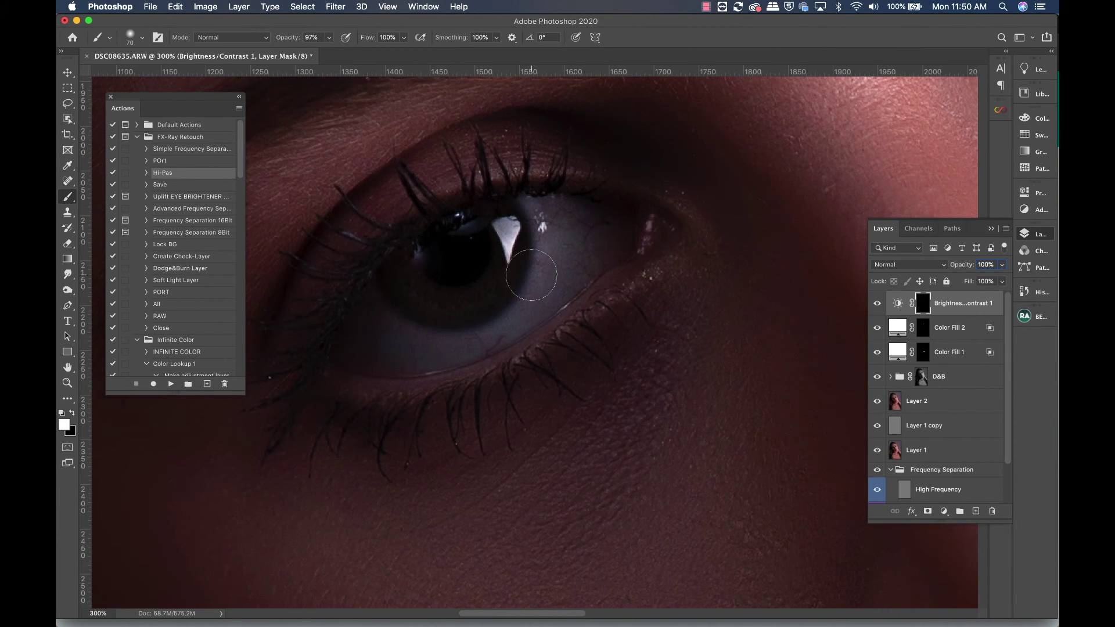
{"action": "mouse_move", "coordinate": [556, 212]}
{"action": "left_mouse_down"}
{"action": "mouse_move", "coordinate": [560, 236]}
{"action": "mouse_move", "coordinate": [537, 255]}
{"action": "mouse_move", "coordinate": [529, 307]}
{"action": "mouse_move", "coordinate": [441, 347]}
{"action": "mouse_move", "coordinate": [399, 343]}
{"action": "mouse_move", "coordinate": [368, 308]}
{"action": "mouse_move", "coordinate": [360, 345]}
{"action": "mouse_move", "coordinate": [361, 326]}
{"action": "mouse_move", "coordinate": [433, 348]}
{"action": "mouse_move", "coordinate": [368, 349]}
{"action": "mouse_move", "coordinate": [365, 327]}
{"action": "left_mouse_up"}
{"action": "key", "text": "bracketleft"}
{"action": "key", "text": "bracketleft"}
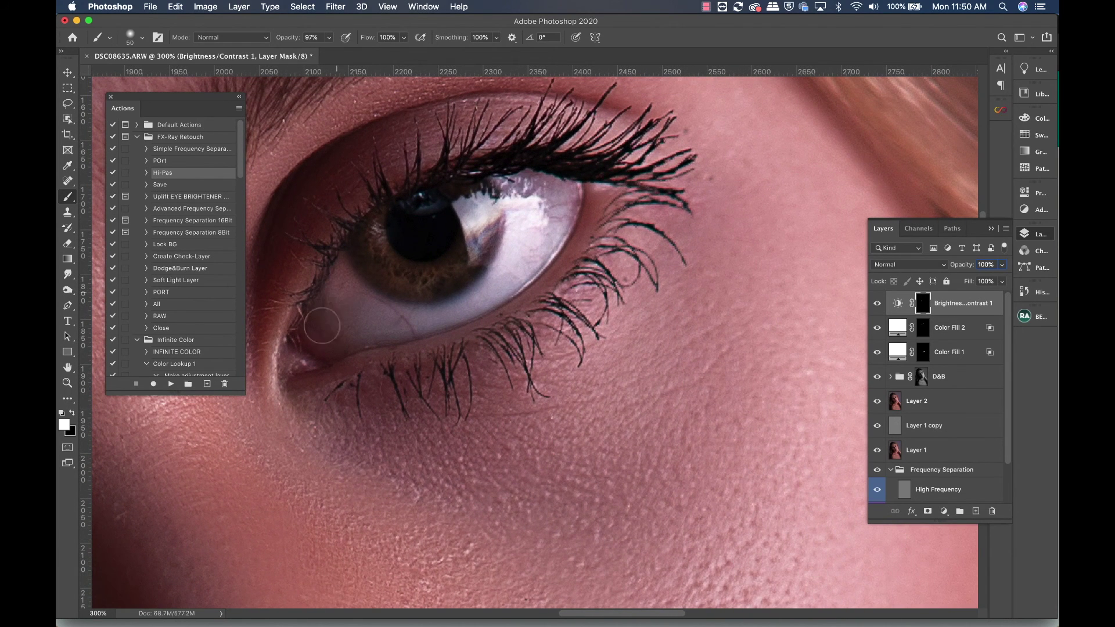
{"action": "mouse_move", "coordinate": [382, 323]}
{"action": "left_mouse_down"}
{"action": "mouse_move", "coordinate": [481, 302]}
{"action": "mouse_move", "coordinate": [565, 201]}
{"action": "mouse_move", "coordinate": [542, 191]}
{"action": "left_mouse_up"}
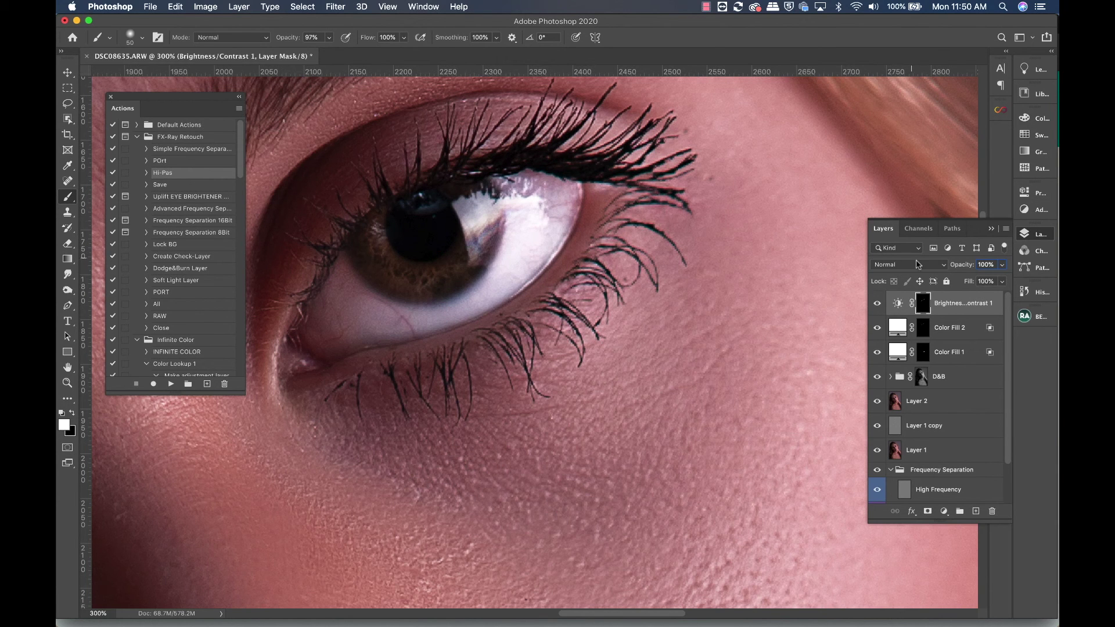
{"action": "left_click_drag", "start_coordinate": [1002, 271], "coordinate": [983, 282]}
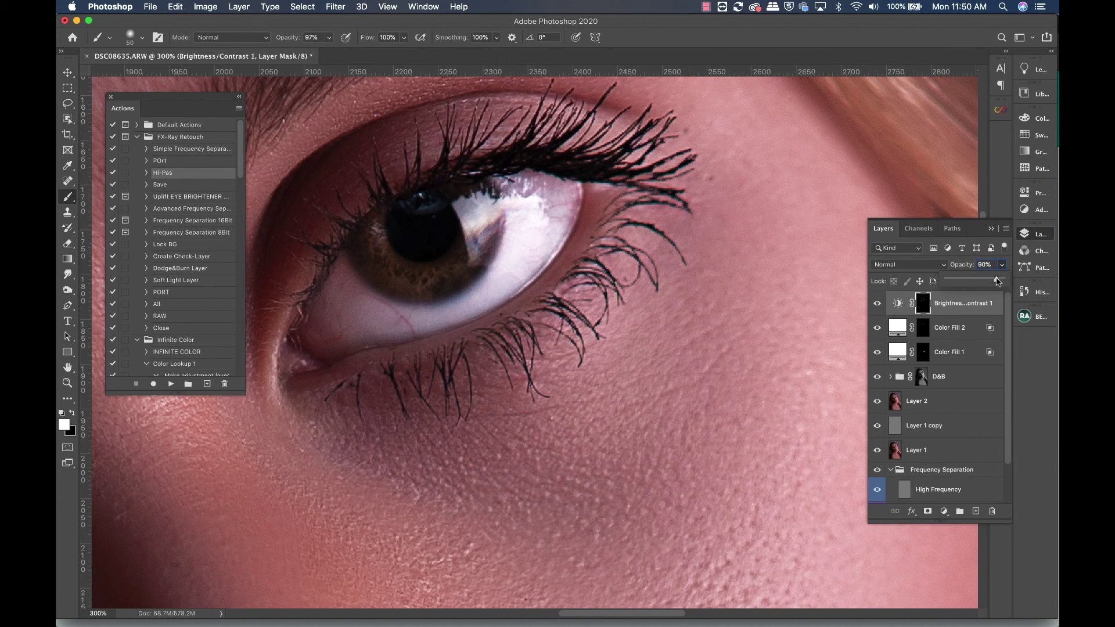
- Lower the Brightness/Contrast 1 eye-brightening layer's opacity to 60%
{"action": "key", "text": "super+0"}
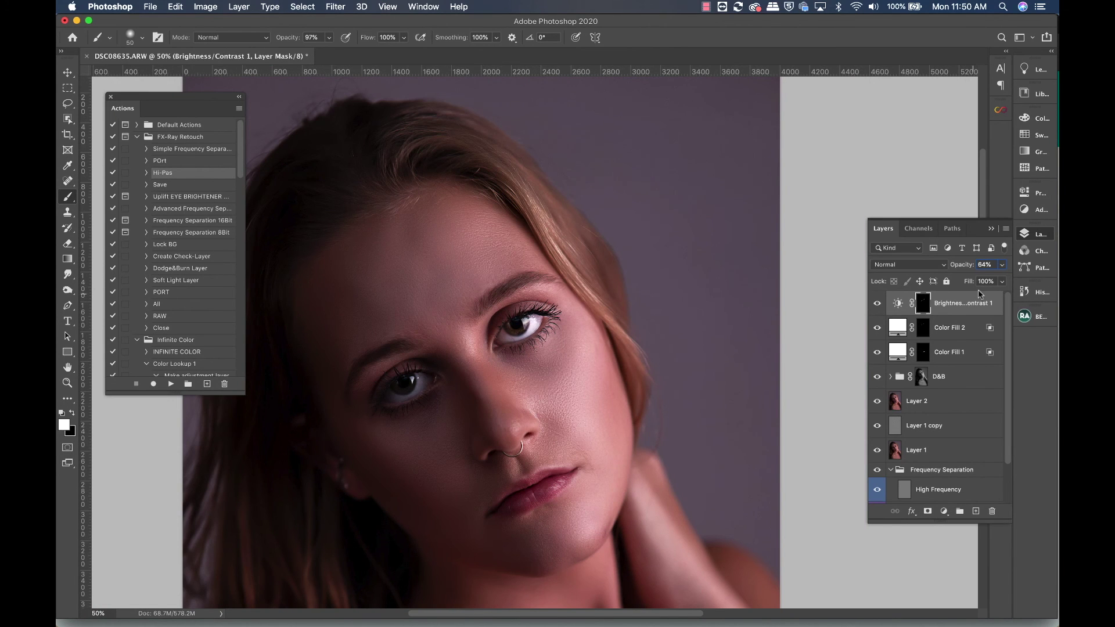
{"action": "left_click", "coordinate": [1002, 265]}
{"action": "left_click_drag", "start_coordinate": [986, 283], "coordinate": [982, 283]}
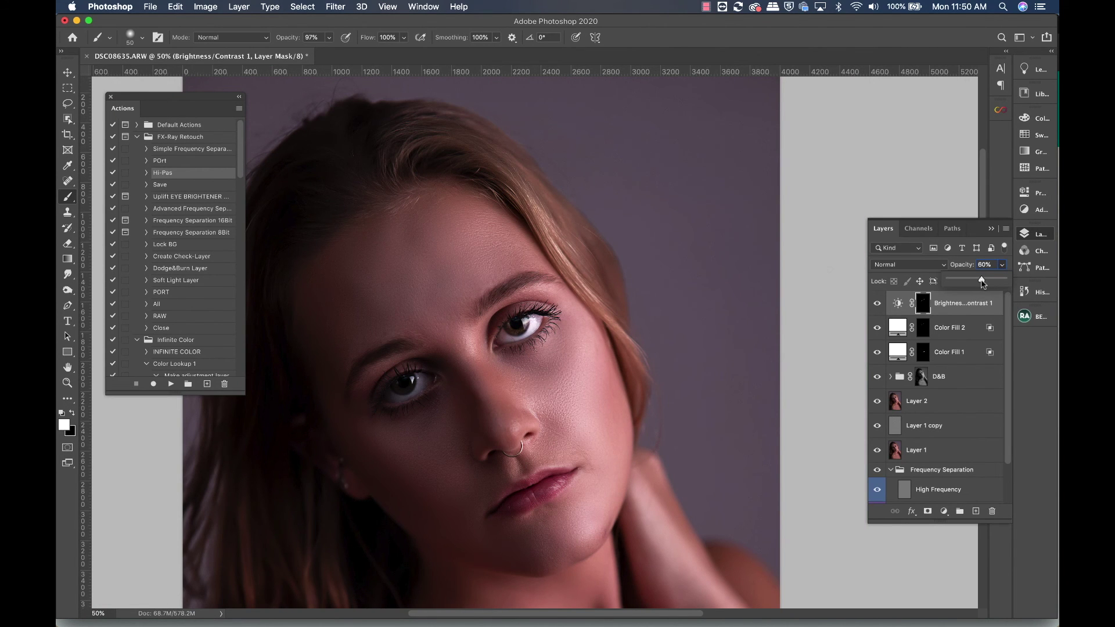
- Switch to the Move tool and zoom and scroll to frame the whole face
{"action": "left_click", "coordinate": [67, 73]}
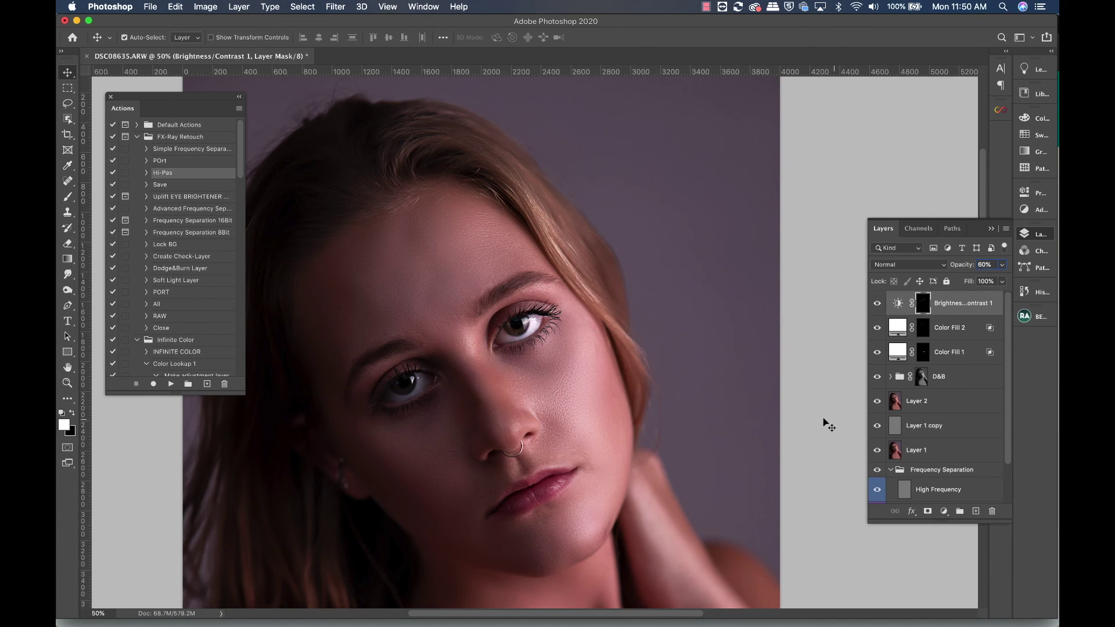
{"action": "key", "text": "super+minus"}
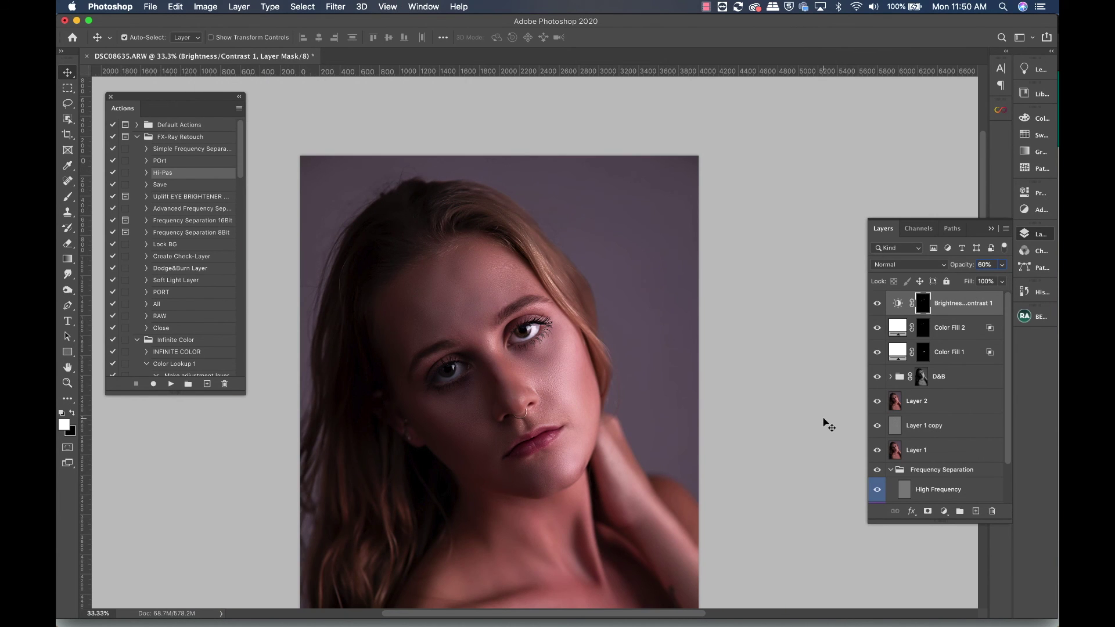
{"action": "scroll", "coordinate": [580, 424], "scroll_direction": "down", "scroll_amount": 3}
{"action": "scroll", "coordinate": [581, 424], "scroll_direction": "left", "scroll_amount": 2}
{"action": "key", "text": "super+equal"}
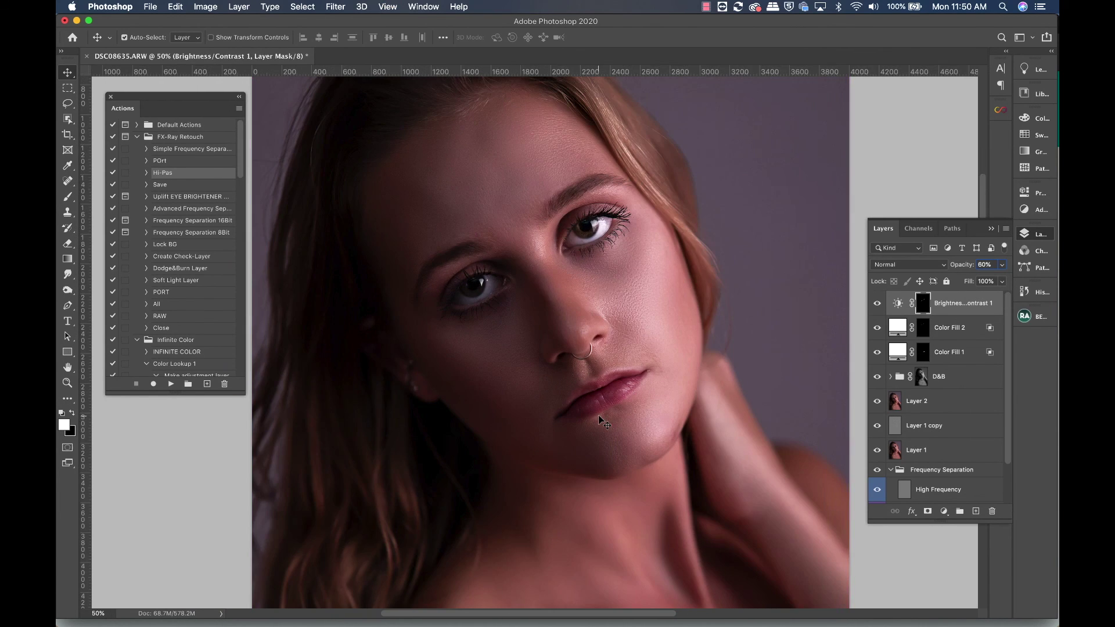
{"action": "scroll", "coordinate": [648, 453], "scroll_direction": "right", "scroll_amount": 2}
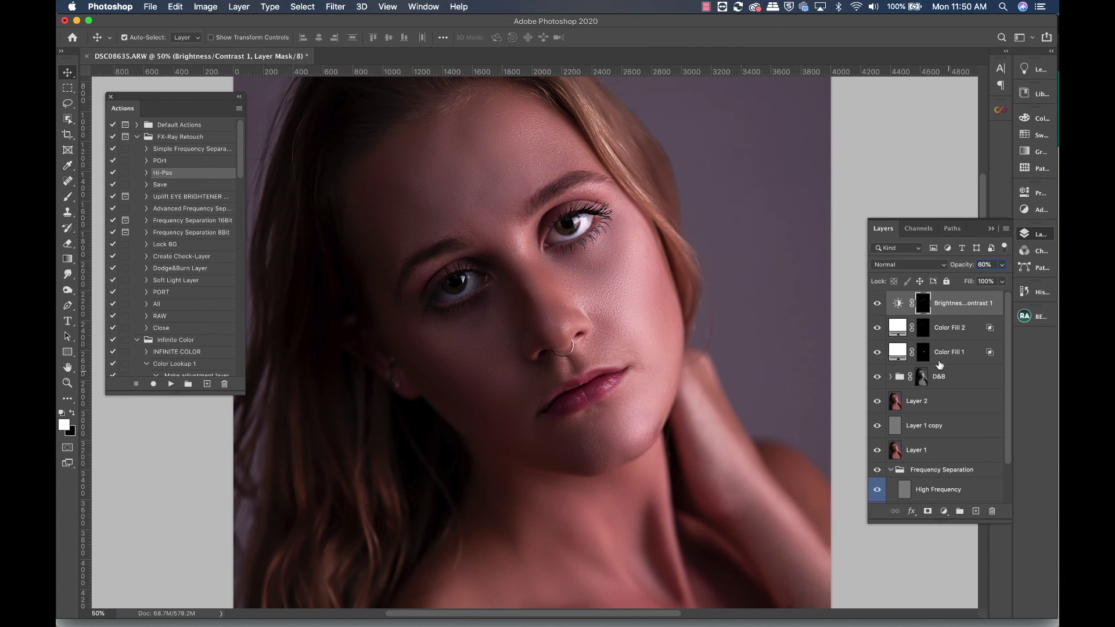
{"action": "scroll", "coordinate": [923, 469], "scroll_direction": "down", "scroll_amount": 1}
{"action": "scroll", "coordinate": [924, 469], "scroll_direction": "down", "scroll_amount": 1}
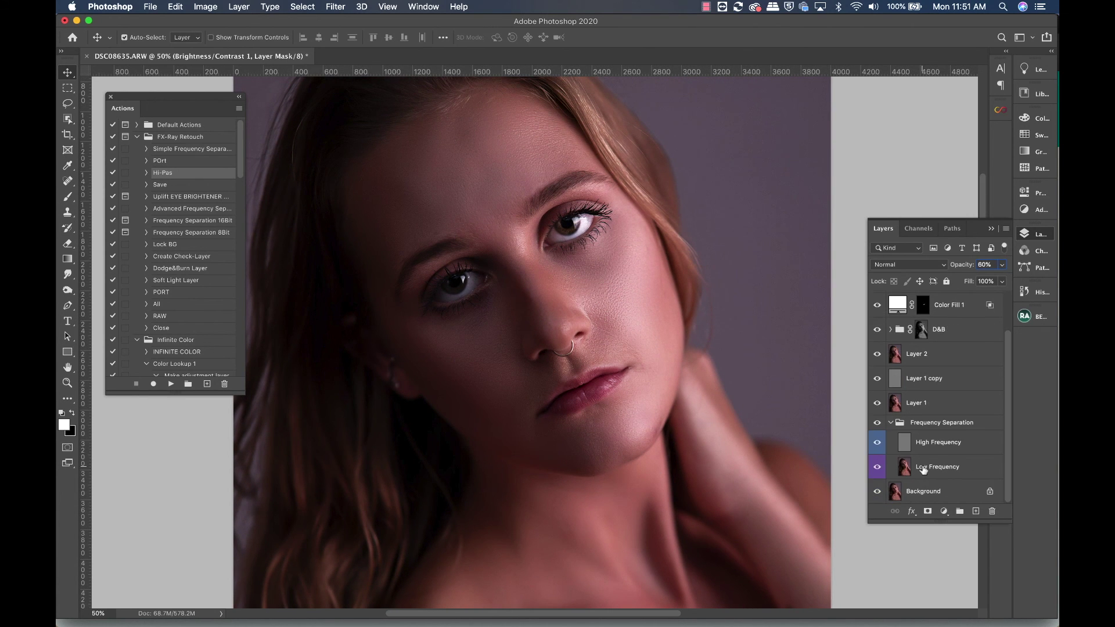
{"action": "scroll", "coordinate": [924, 470], "scroll_direction": "up", "scroll_amount": 2}
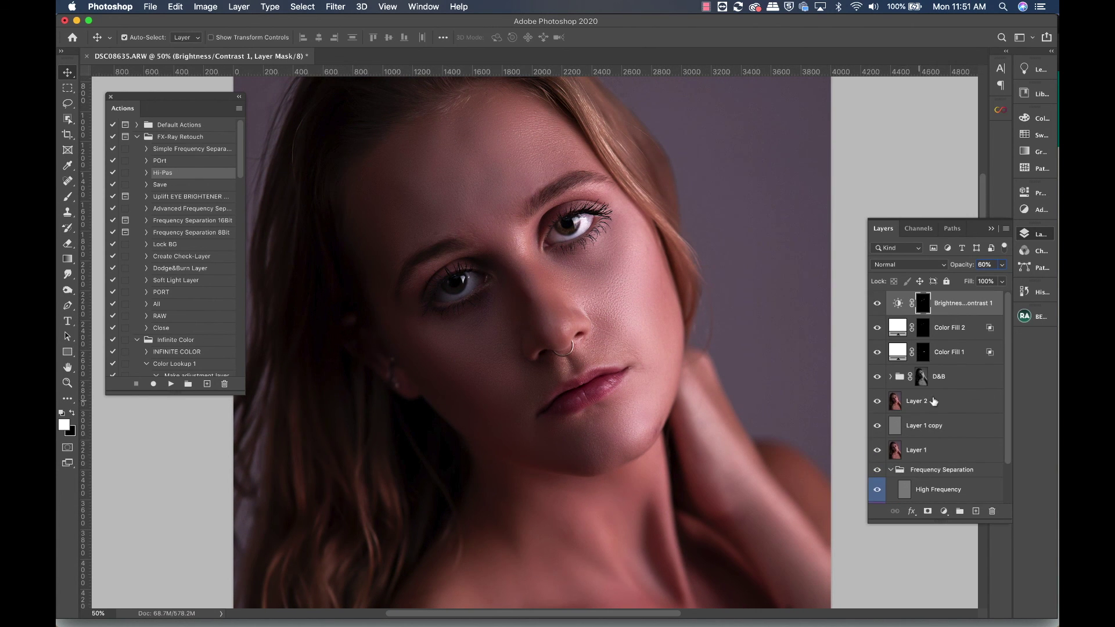
- Group D&B, both Color Fills and Brightness/Contrast 1 into Group 1
{"action": "left_click", "coordinate": [985, 384]}
{"action": "left_click", "coordinate": [960, 309], "text": "shift"}
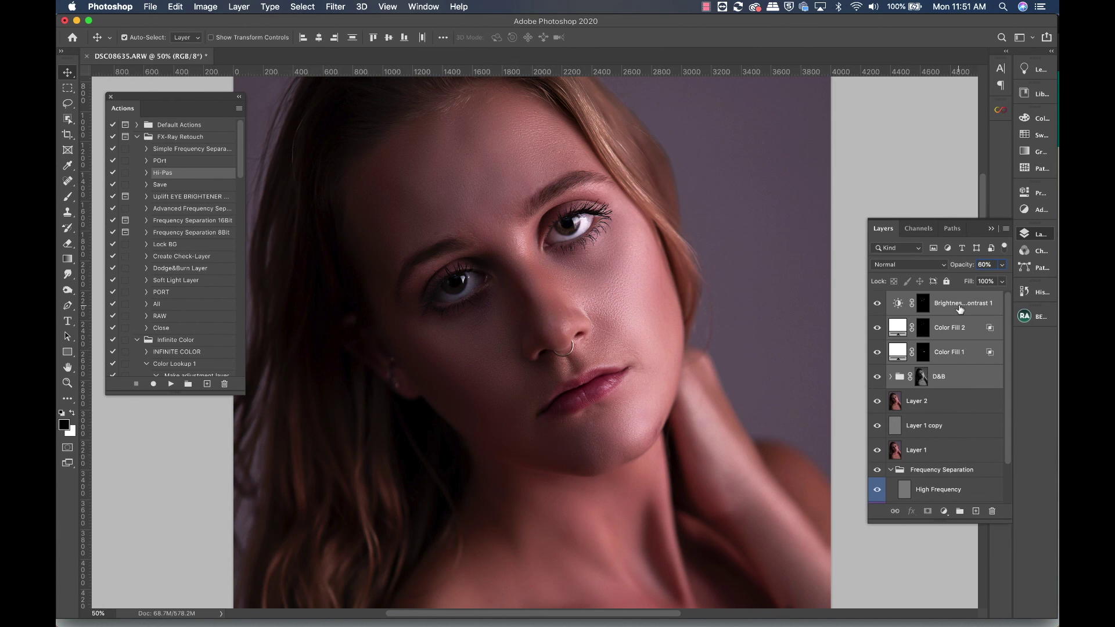
{"action": "key", "text": "ctrl+g"}
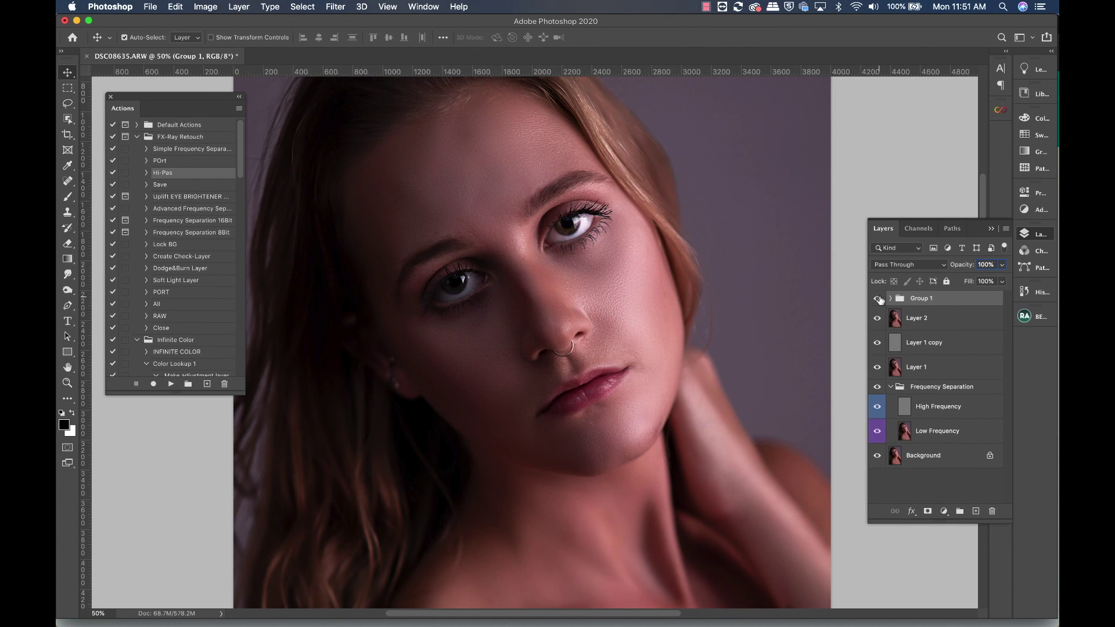
- Toggle Group 1's visibility repeatedly to compare the portrait before and after retouching
{"action": "left_click", "coordinate": [877, 299]}
{"action": "left_click", "coordinate": [877, 299]}
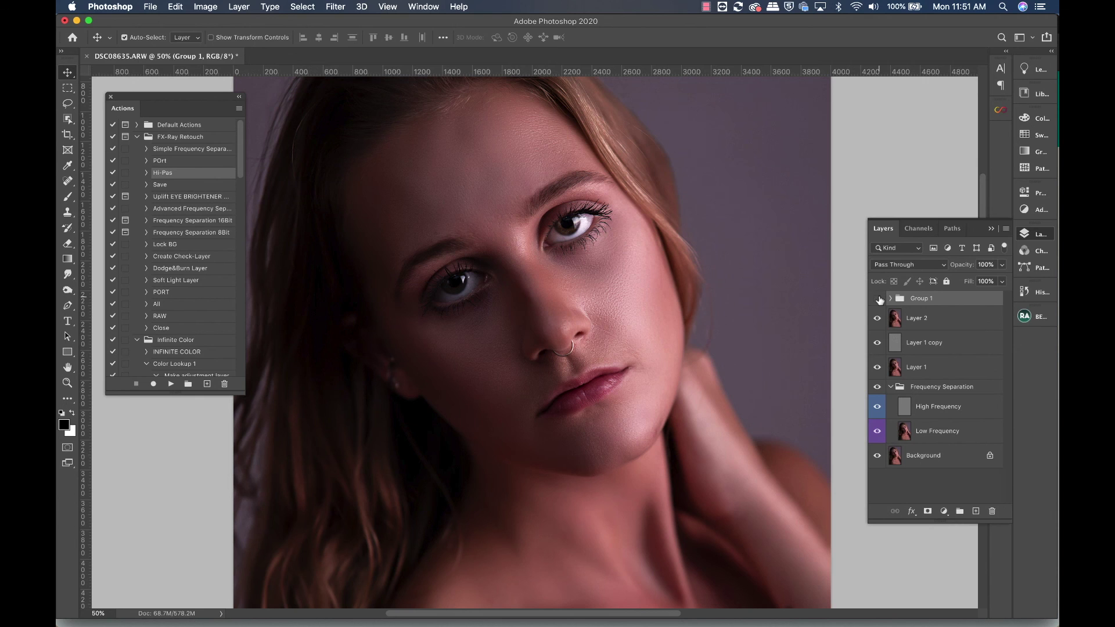
{"action": "left_click", "coordinate": [877, 299]}
{"action": "left_click", "coordinate": [878, 298]}
{"action": "key", "text": "ctrl+minus"}
{"action": "left_click", "coordinate": [878, 299]}
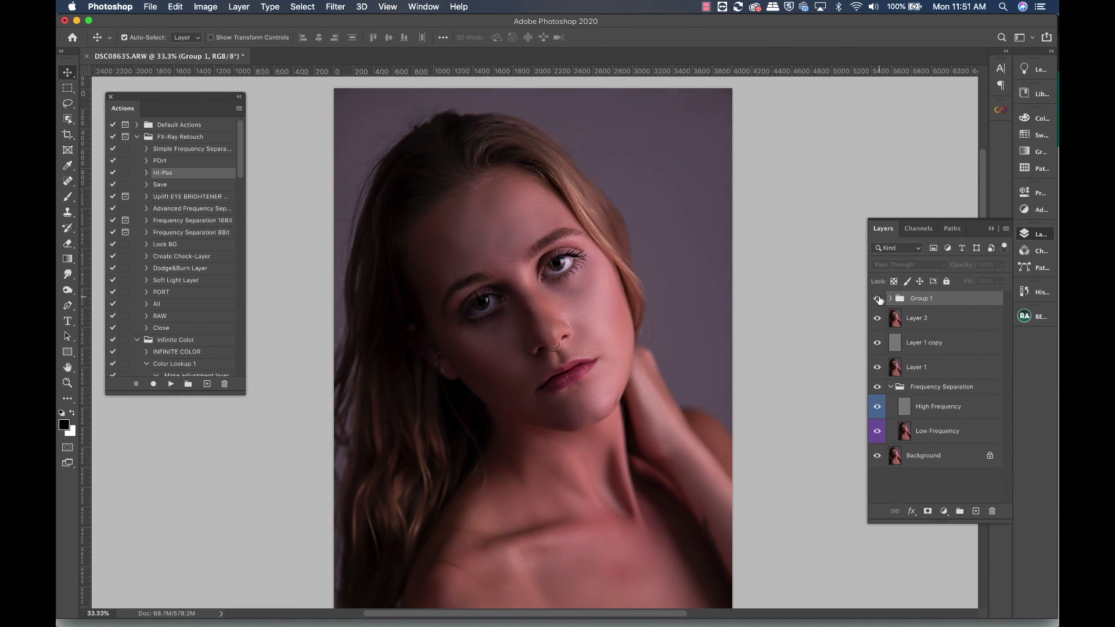
{"action": "left_click", "coordinate": [877, 298]}
{"action": "left_click", "coordinate": [877, 299]}
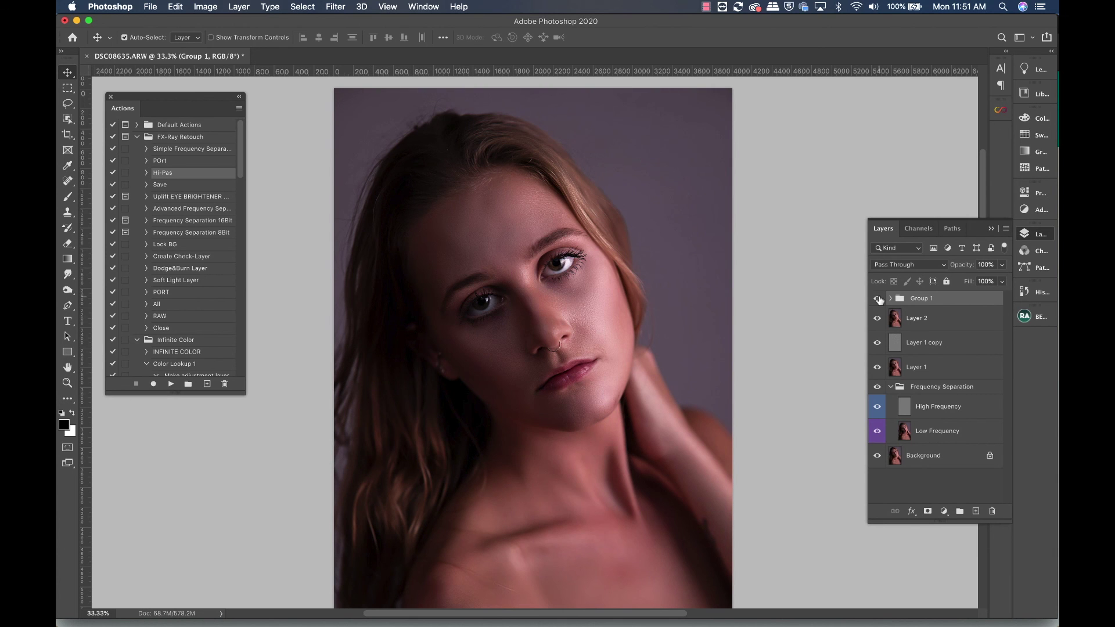
- Solo the Background, then turn Frequency Separation, Layer 1 and Layer 1 copy back on
{"action": "left_click", "coordinate": [878, 456], "text": "alt"}
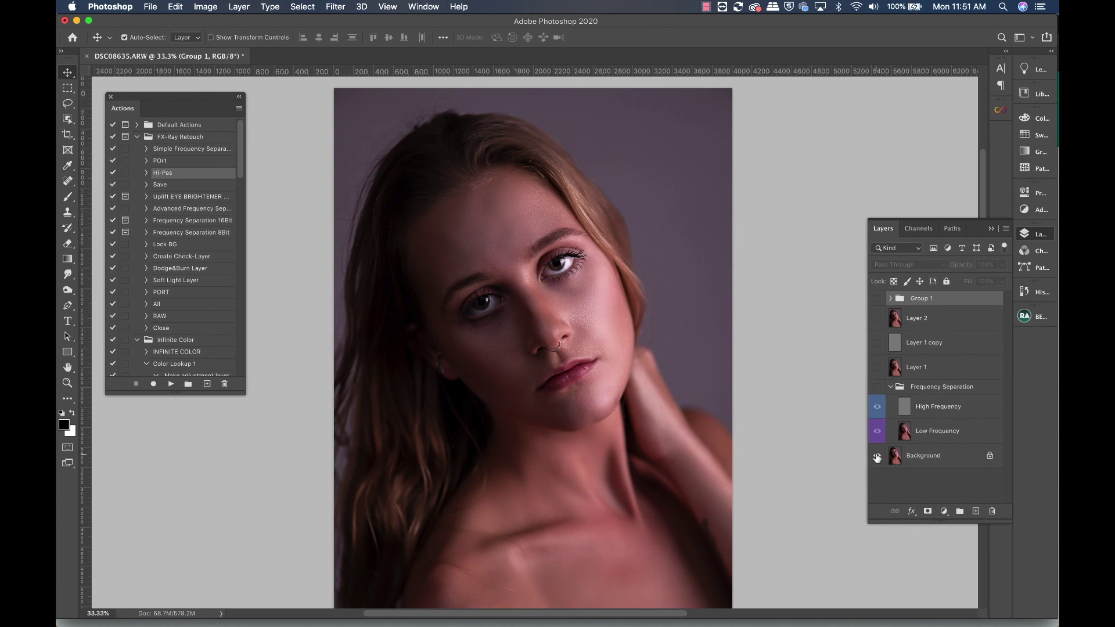
{"action": "key", "text": "ctrl+plus"}
{"action": "key", "text": "ctrl+plus"}
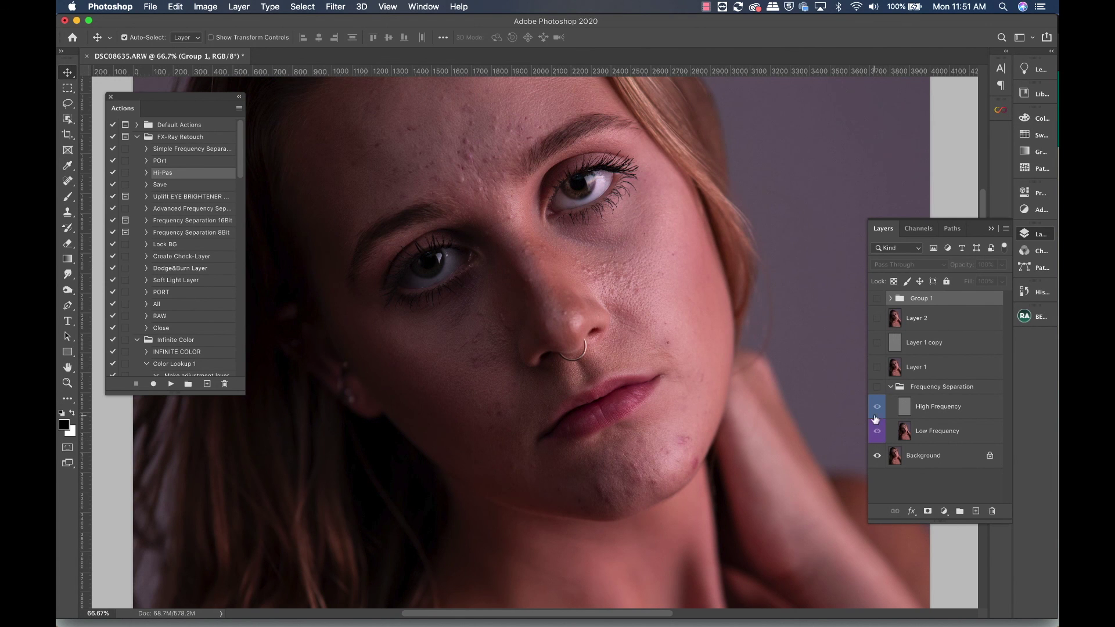
{"action": "left_click", "coordinate": [878, 389]}
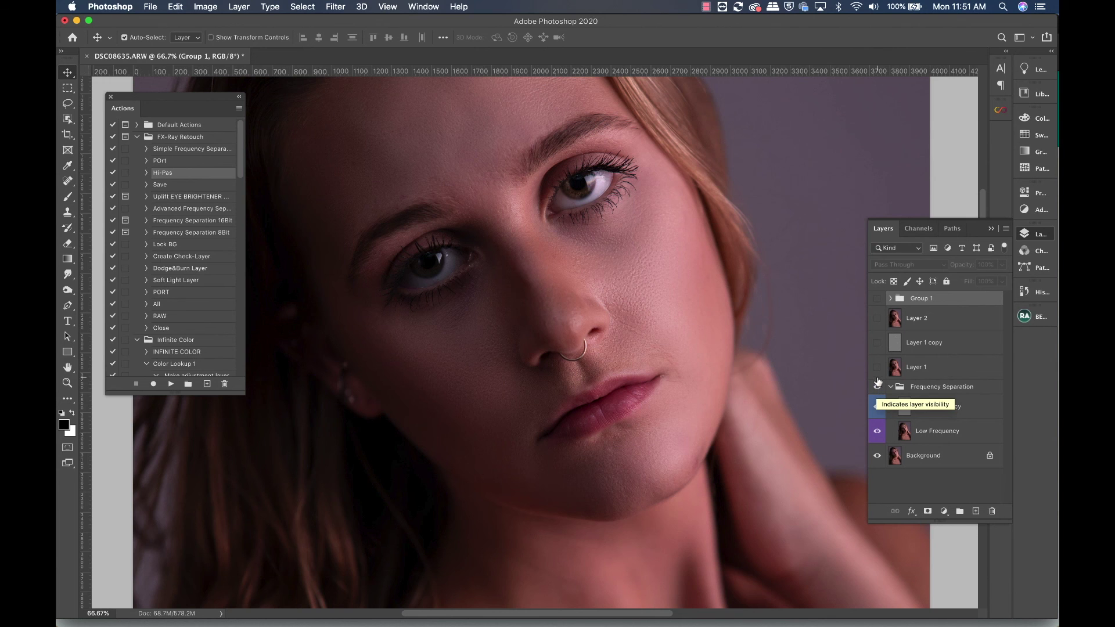
{"action": "left_click", "coordinate": [878, 368]}
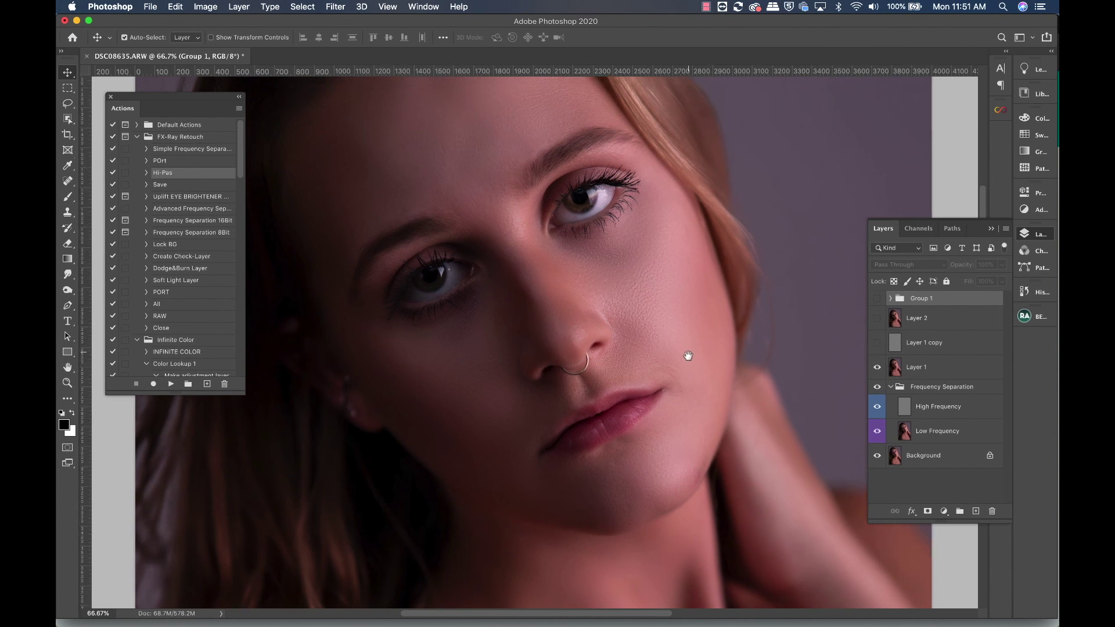
{"action": "left_click", "coordinate": [877, 344]}
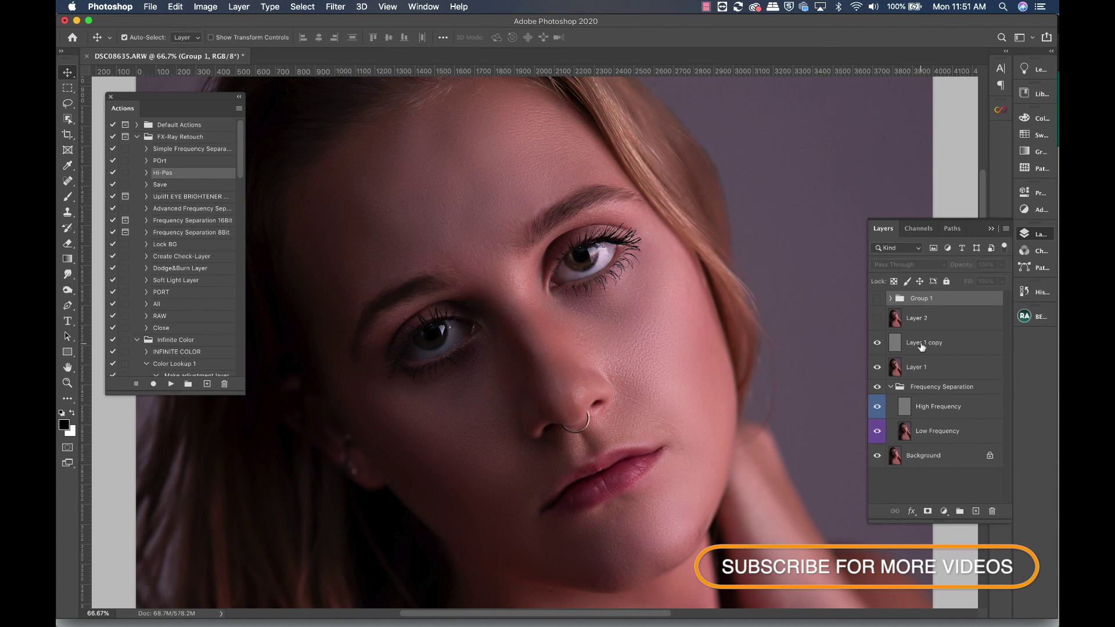
- Select Layer 1 copy, turn Group 1 back on, and zoom out to the whole portrait
{"action": "left_click", "coordinate": [915, 347]}
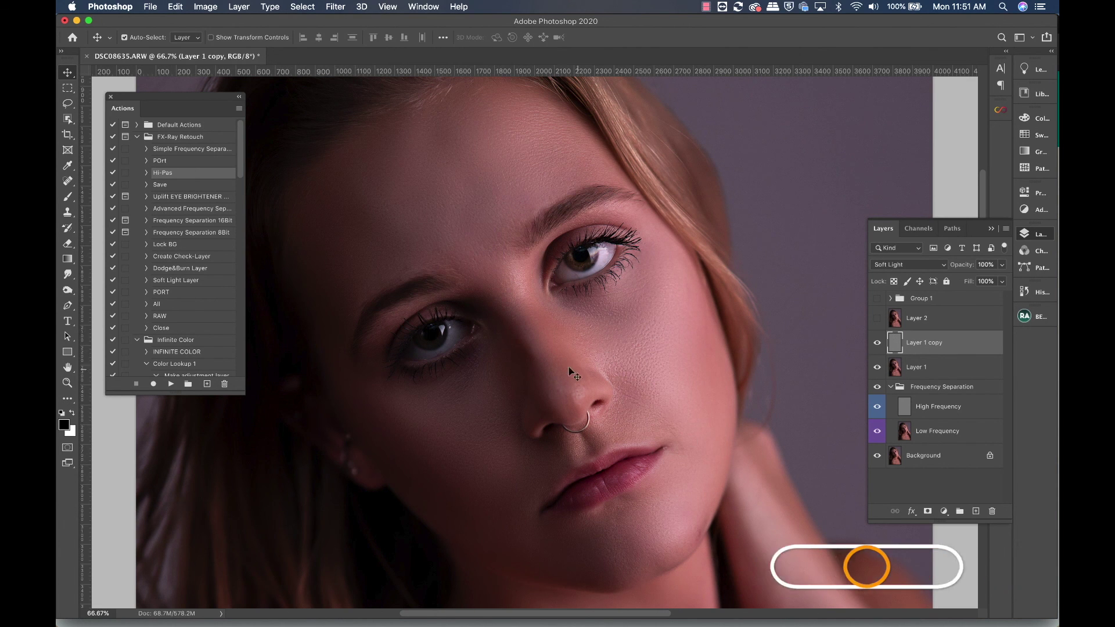
{"action": "scroll", "coordinate": [535, 321], "scroll_direction": "up", "scroll_amount": 2}
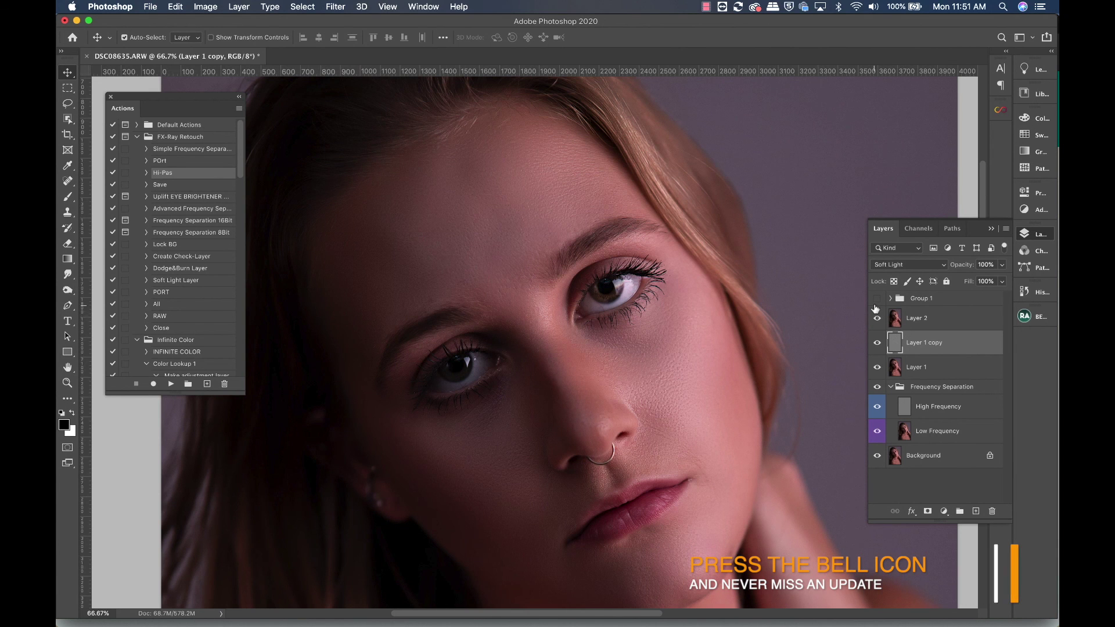
{"action": "left_click", "coordinate": [877, 298]}
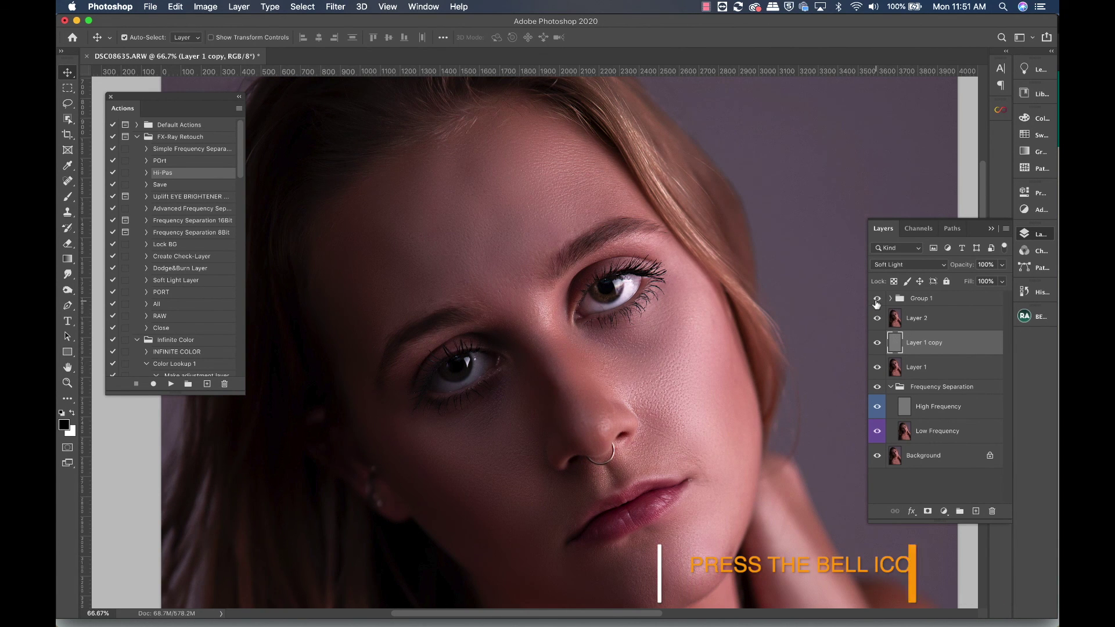
{"action": "key", "text": "super+semicolon"}
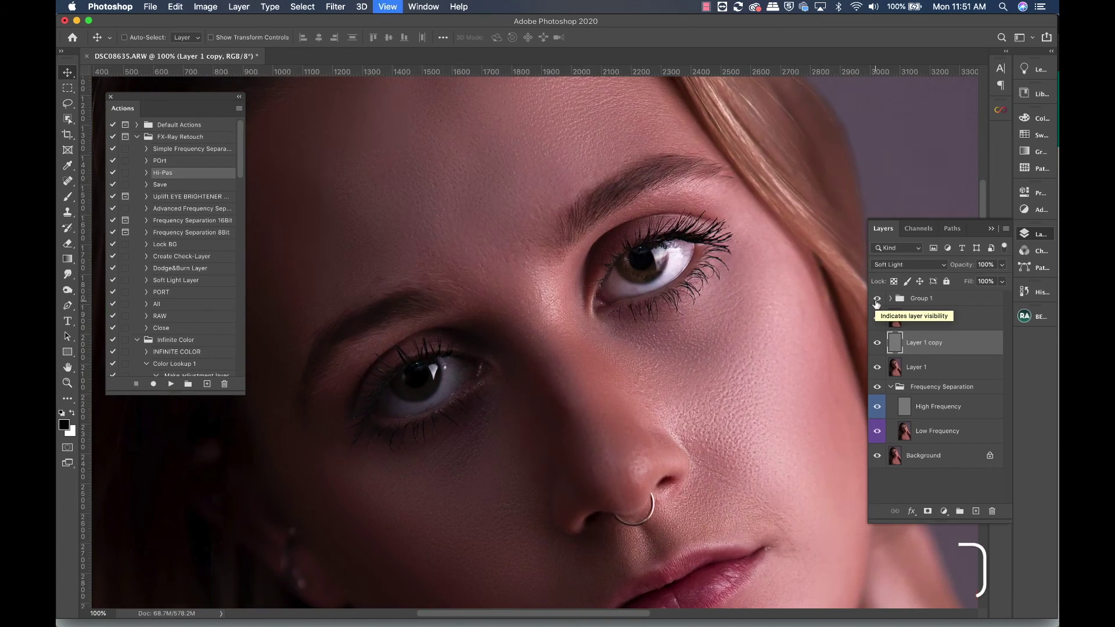
{"action": "key", "text": "super+minus"}
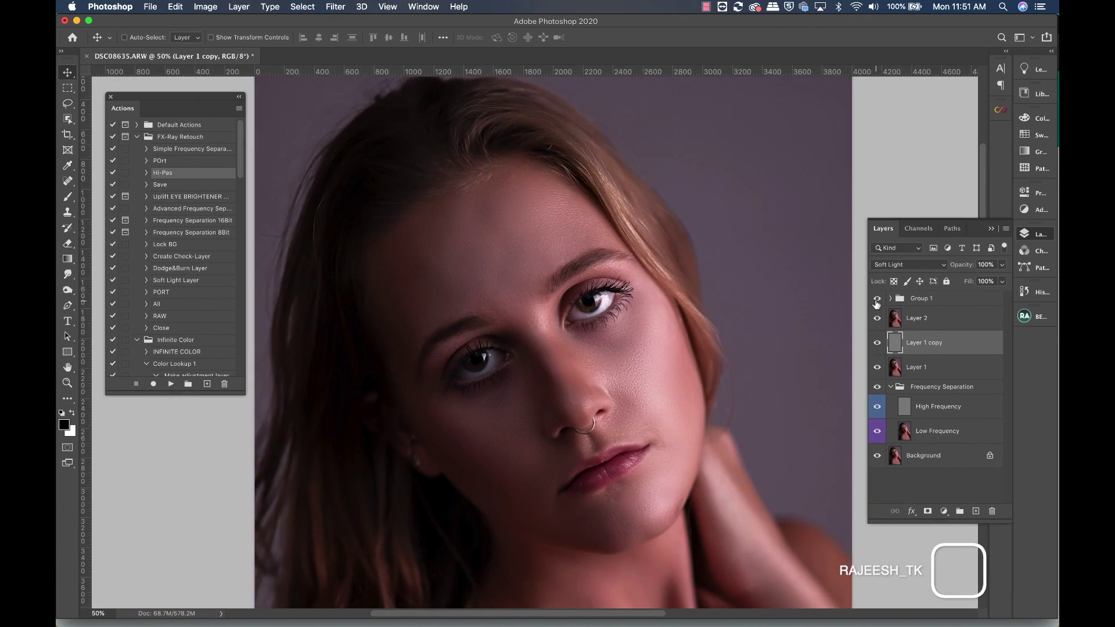
{"action": "key", "text": "super+minus"}
{"action": "scroll", "coordinate": [671, 402], "scroll_direction": "down", "scroll_amount": 3}
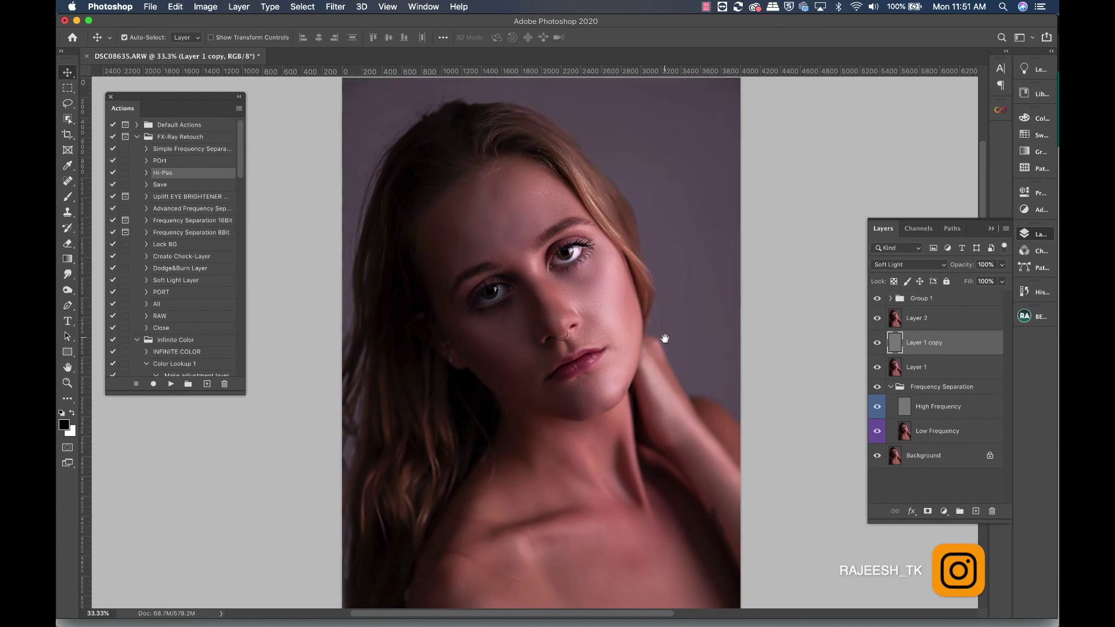